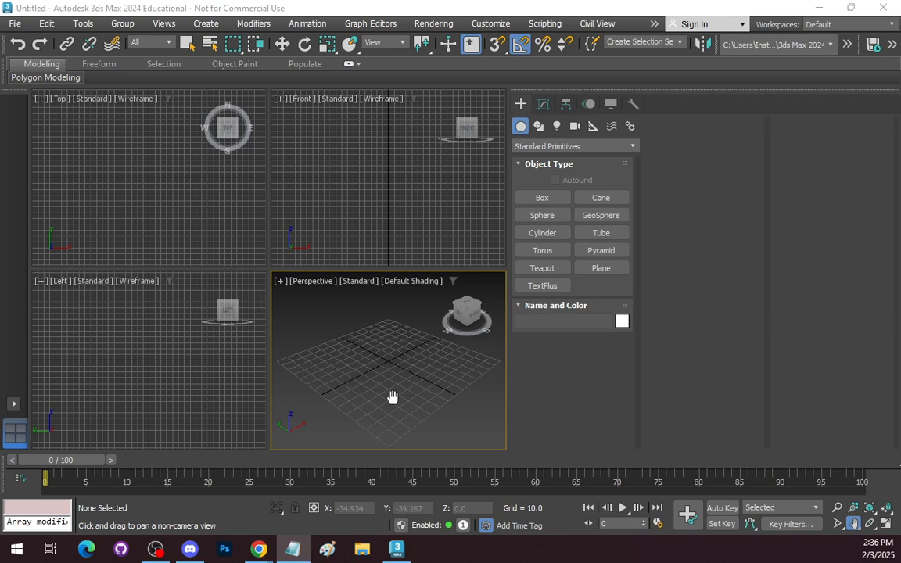
- Add the standard single-viewport layout and make it active
left_click(885, 524)
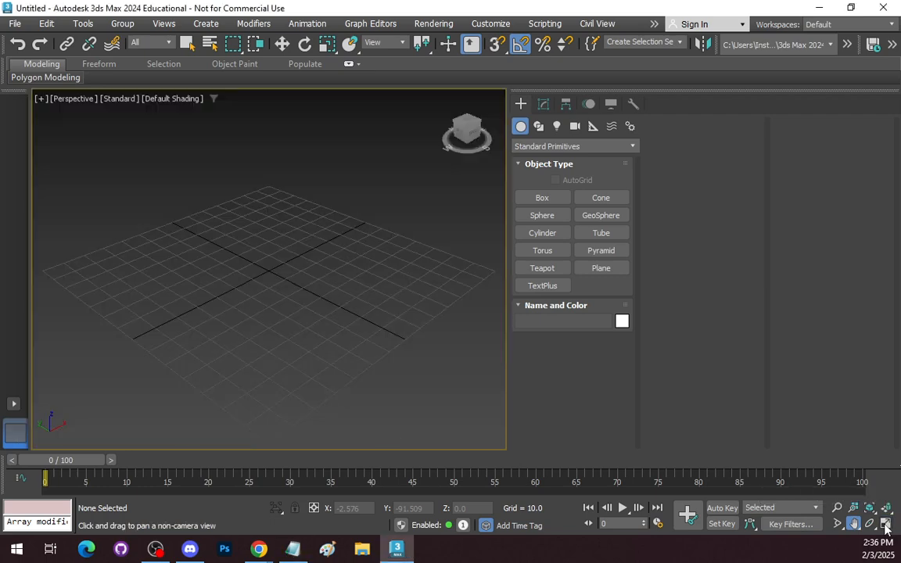
left_click(885, 524)
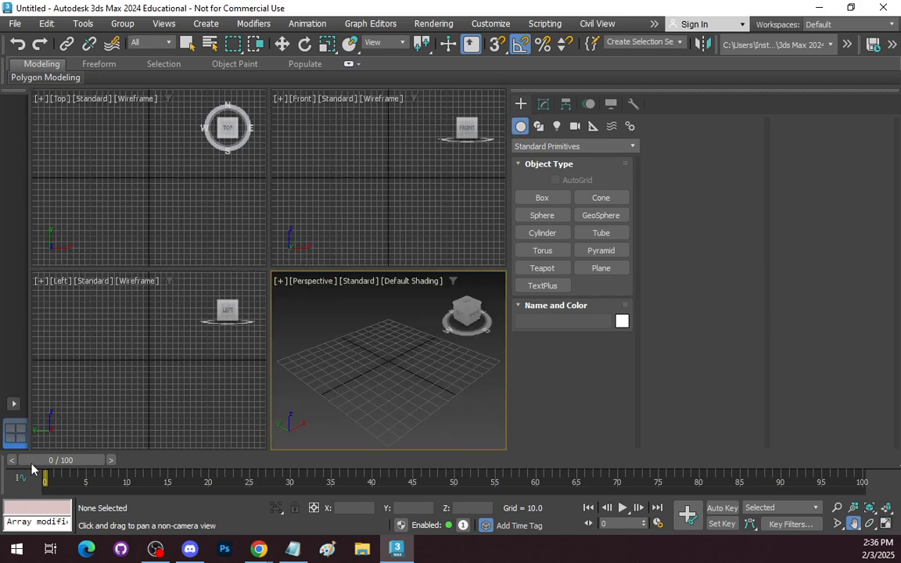
left_click(13, 404)
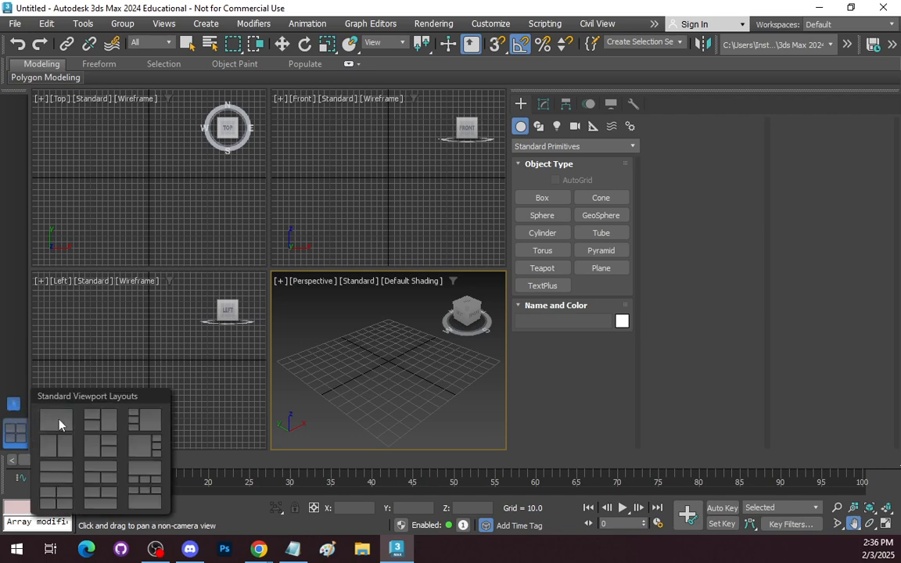
left_click(60, 423)
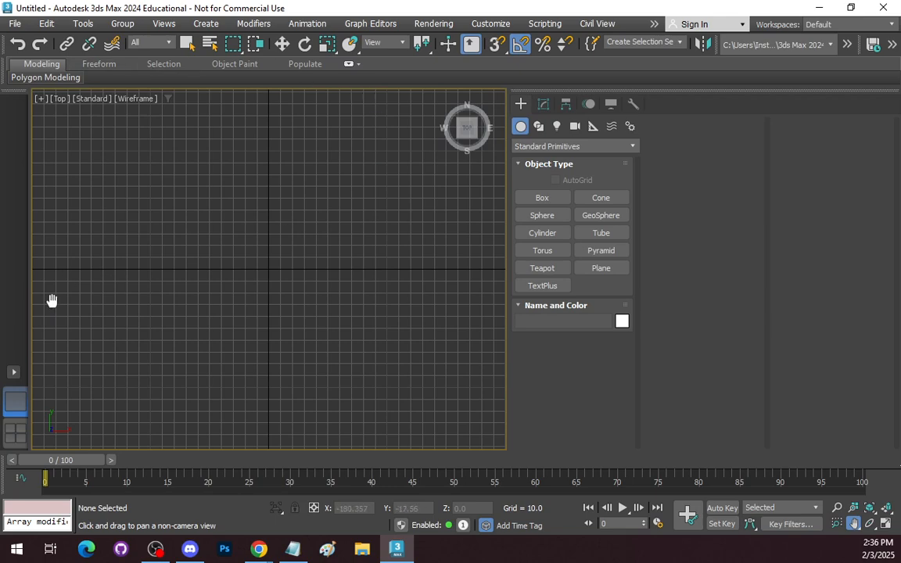
left_click(15, 402)
left_click(15, 402)
- Change the single viewport from the Top view to Perspective, keeping Standard rendering quality
left_click(61, 100)
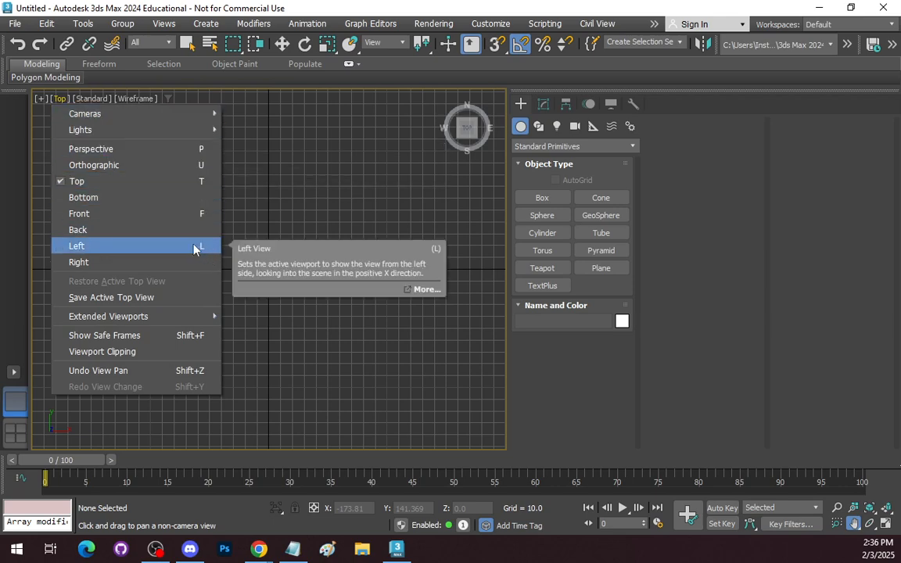
left_click(92, 149)
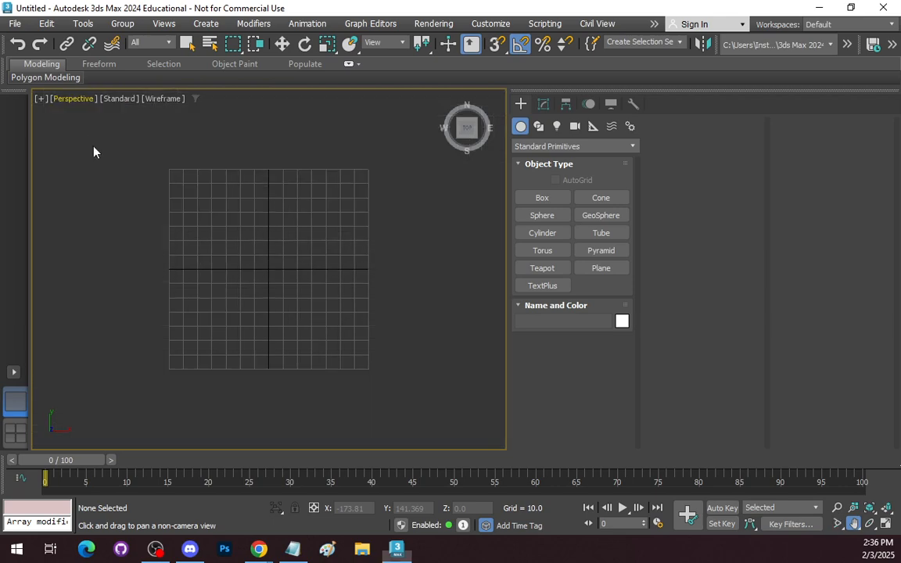
left_click(126, 101)
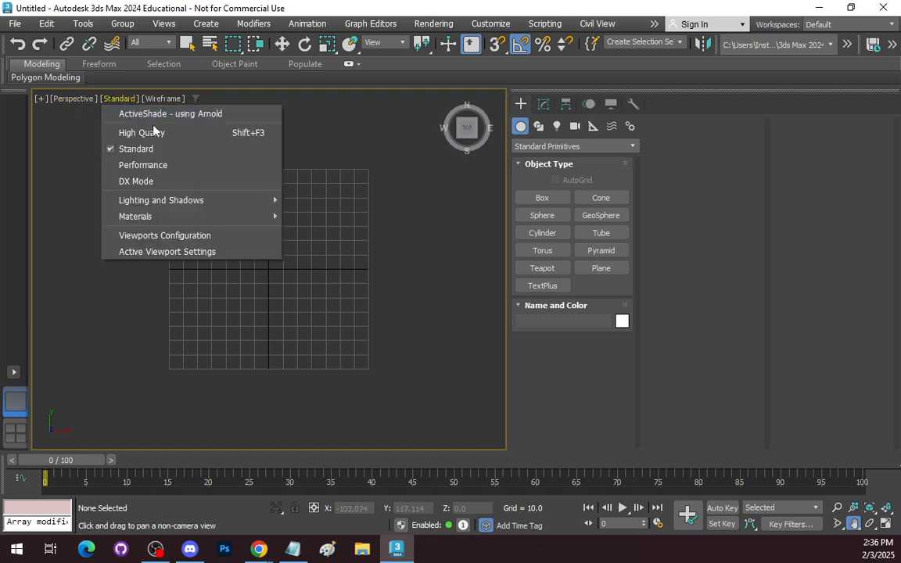
left_click(132, 148)
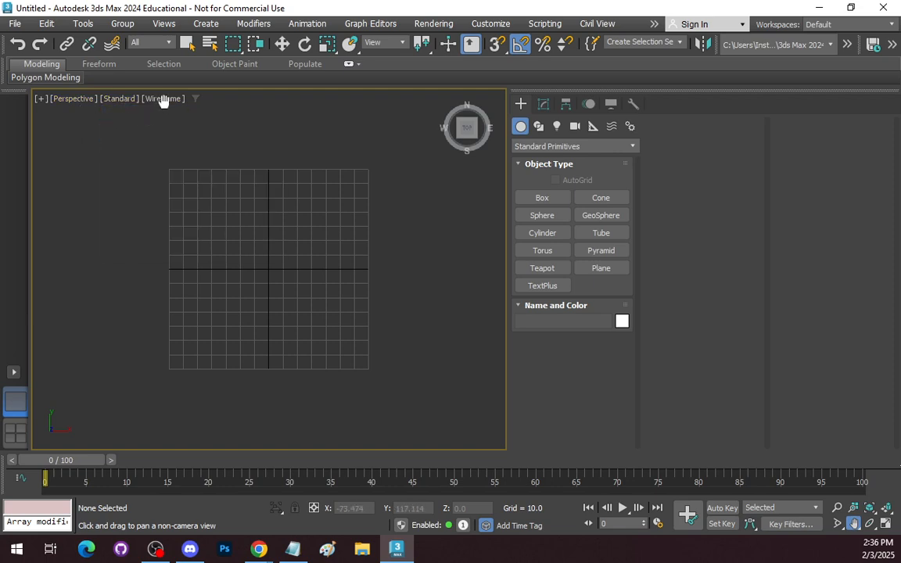
left_click(125, 100)
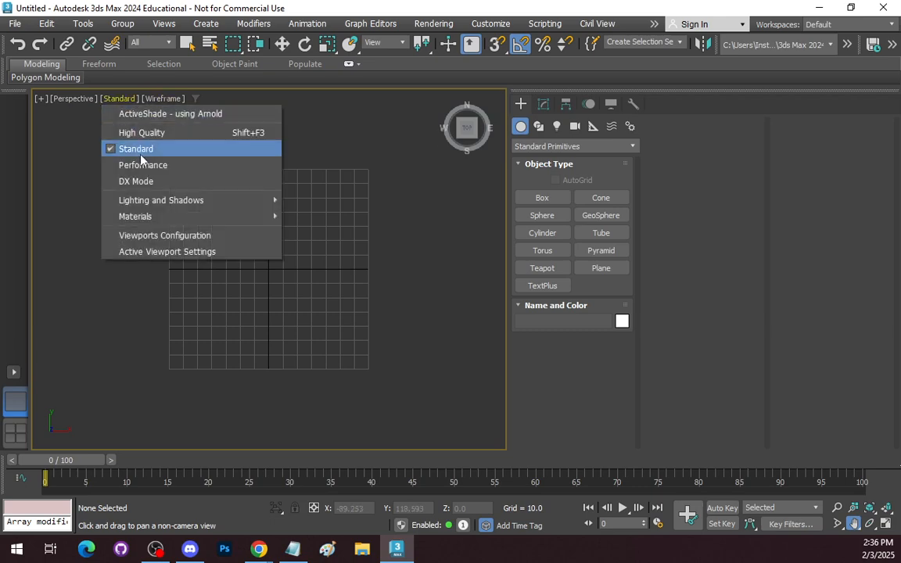
left_click(67, 130)
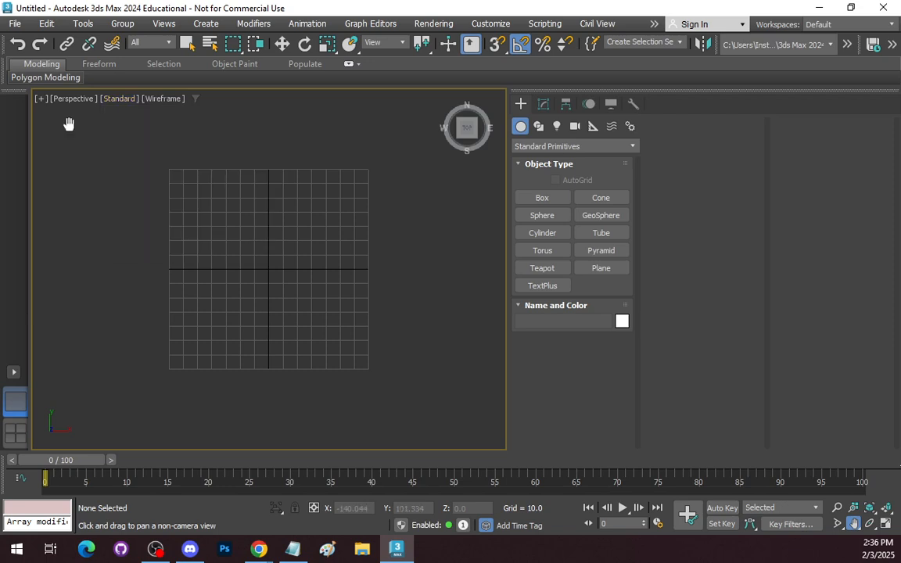
- Display the perspective viewport with Default Shading, looking at the grid from an angle above
left_click(166, 99)
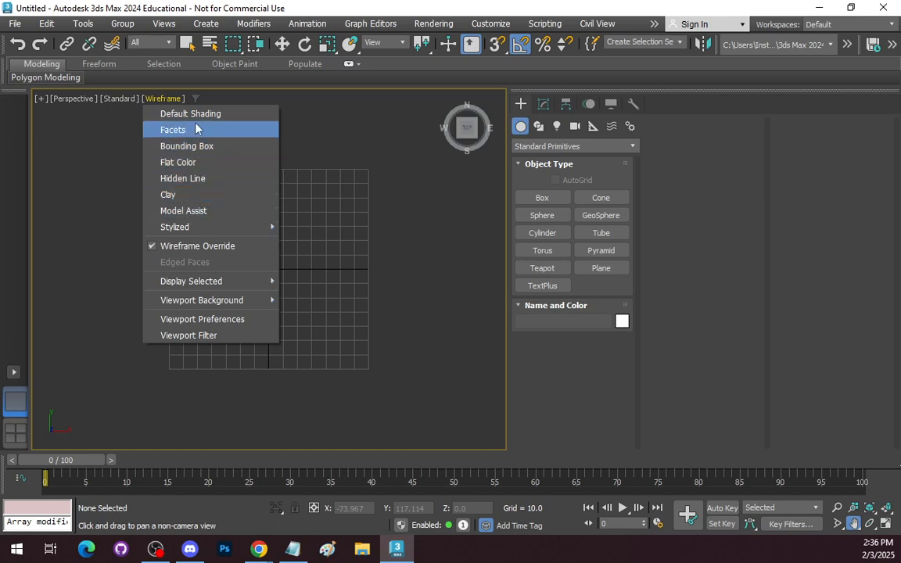
left_click(183, 115)
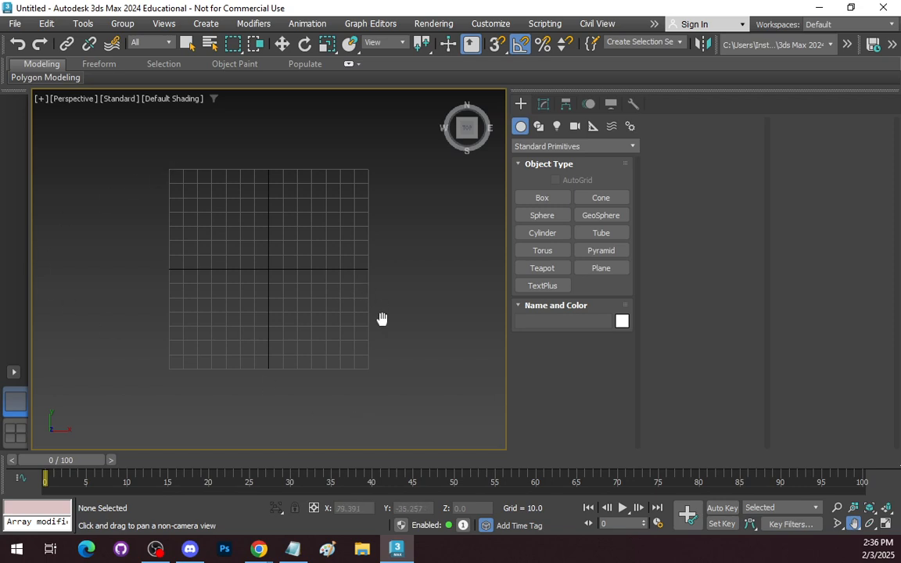
mouse_move(468, 130)
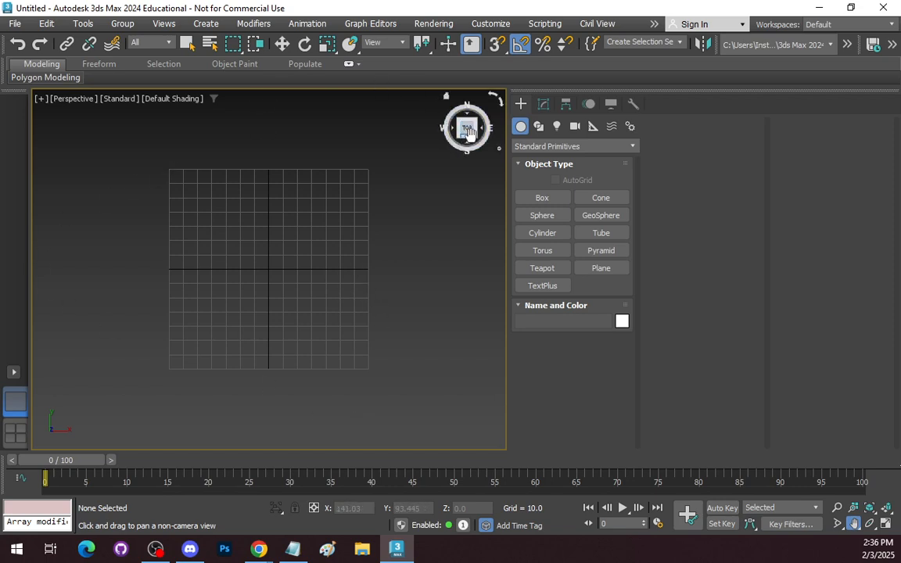
left_click_drag(469, 135, 434, 97)
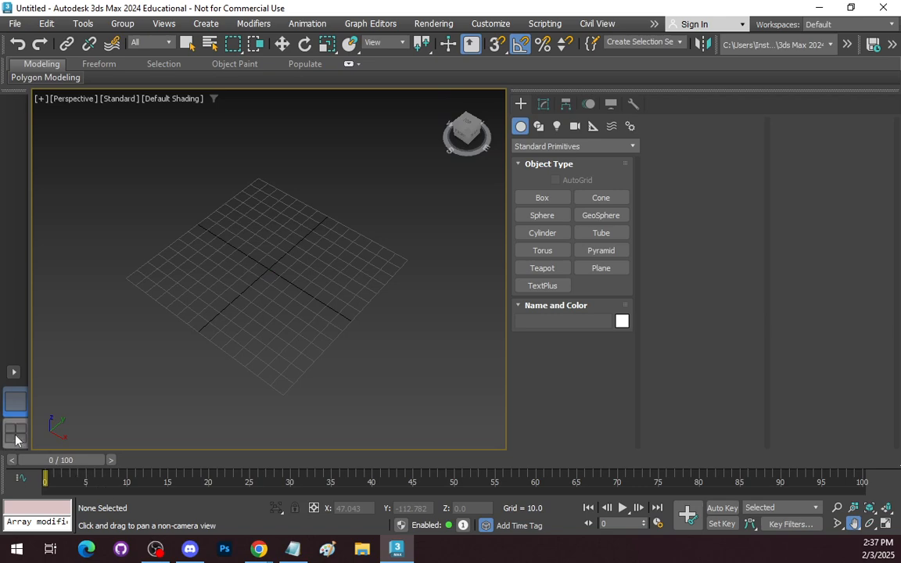
- Return to the four-viewport layout and turn on grid snapping
left_click(15, 436)
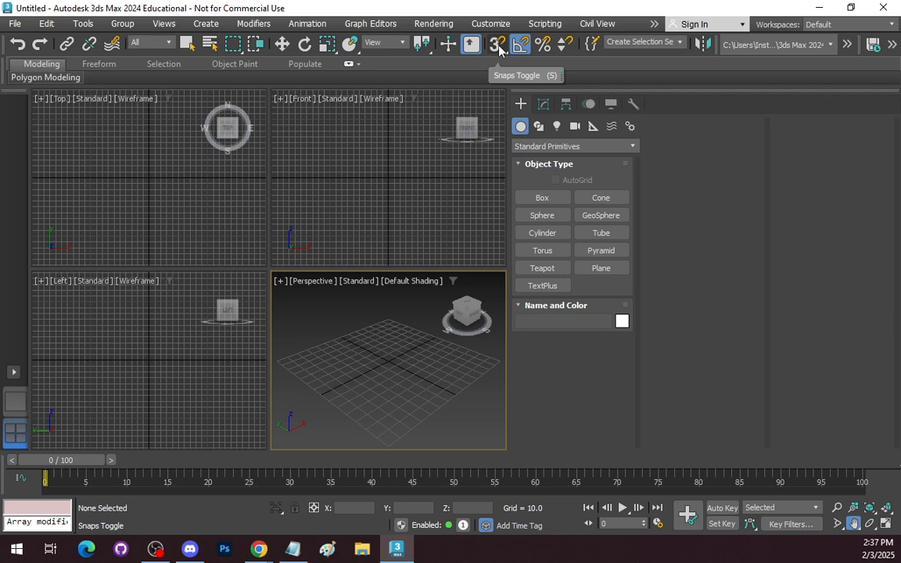
left_click_drag(499, 49, 500, 88)
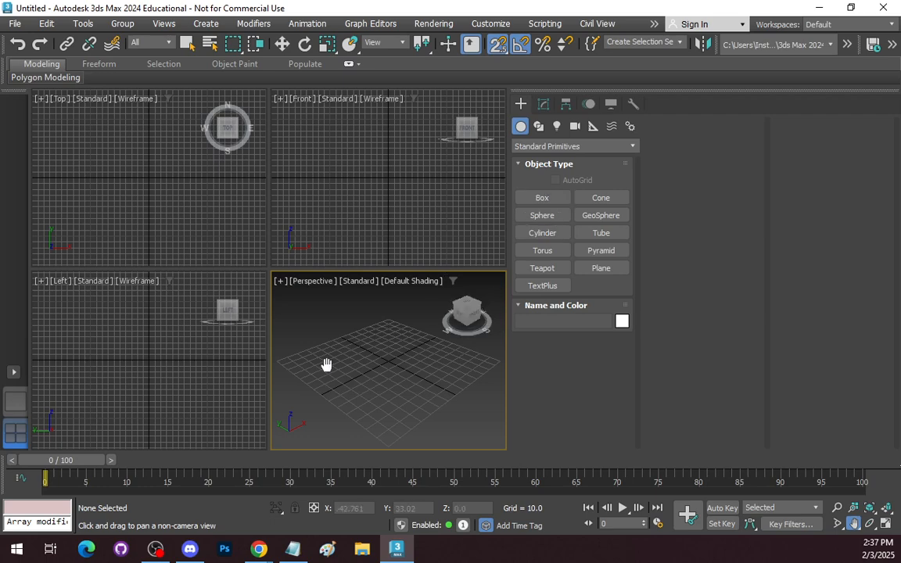
- Create a box around the grid centre in the perspective viewport with length, width and height of 60
left_click(544, 198)
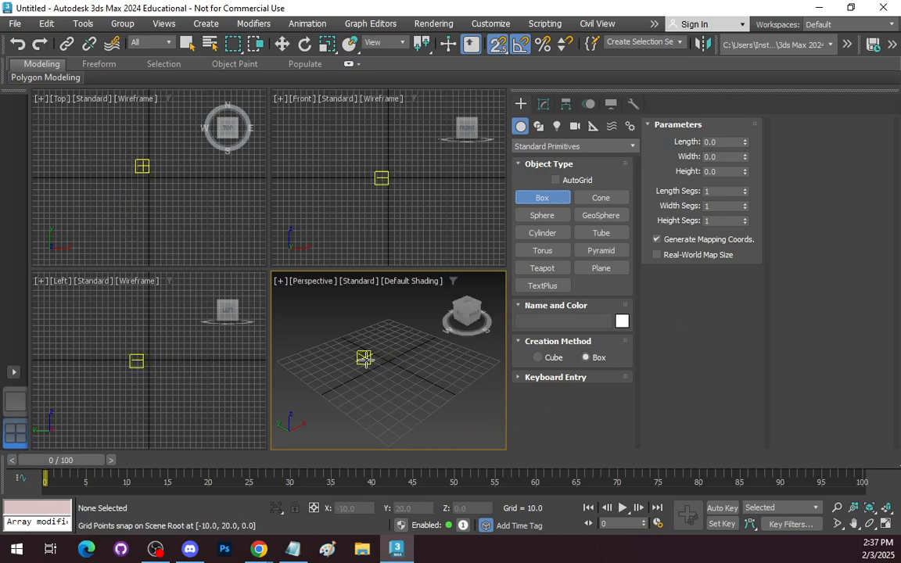
left_click_drag(342, 360, 432, 361)
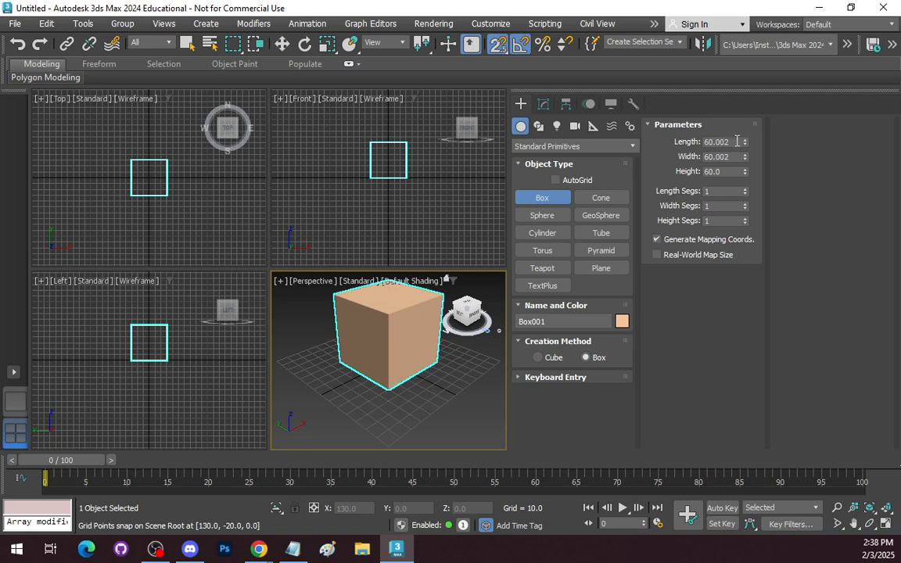
type("60")
key("Tab")
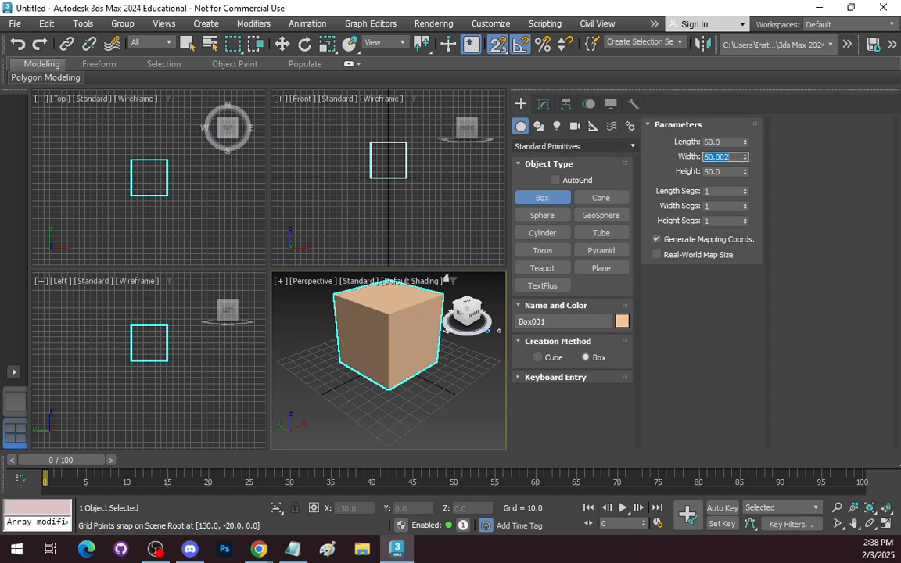
type("5")
key("Tab")
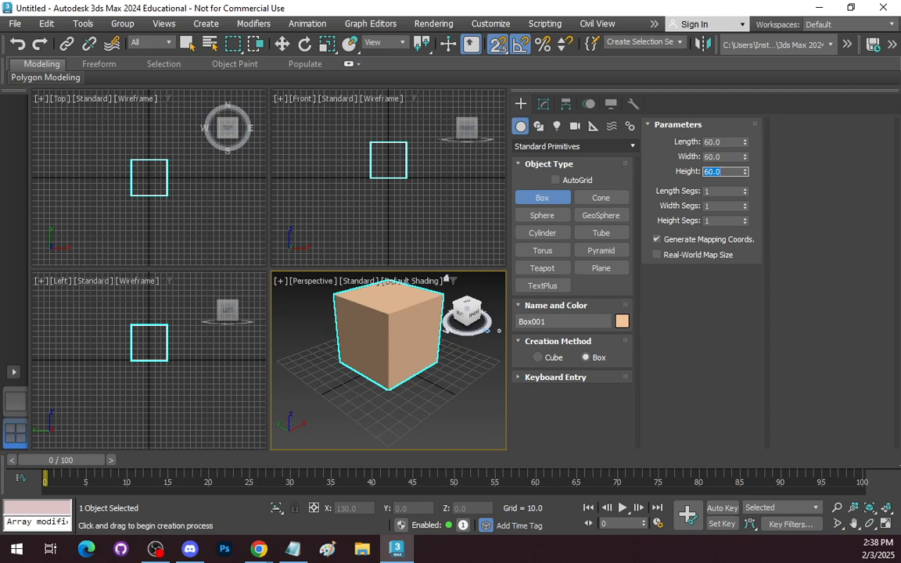
- Reselect the box and modify its length, width and height to 20 each
left_click(283, 43)
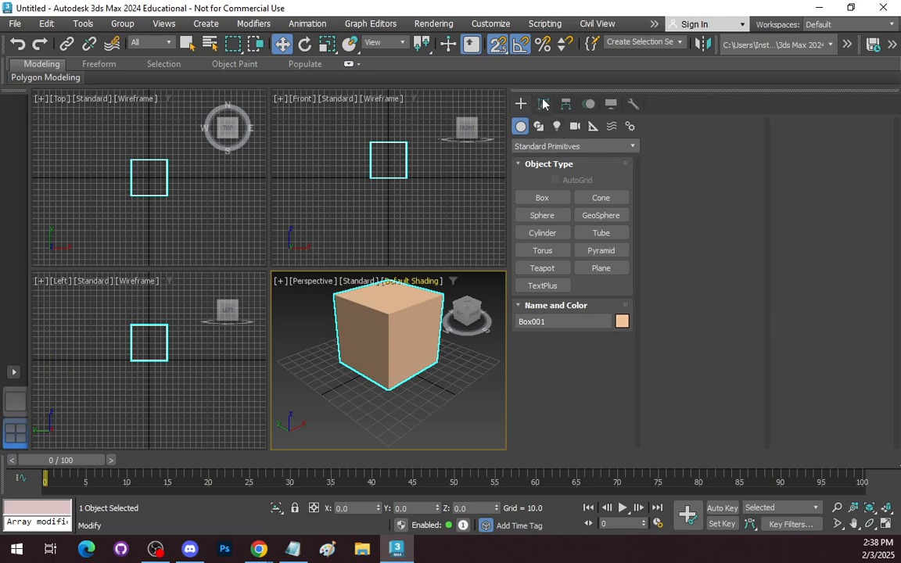
left_click(478, 430)
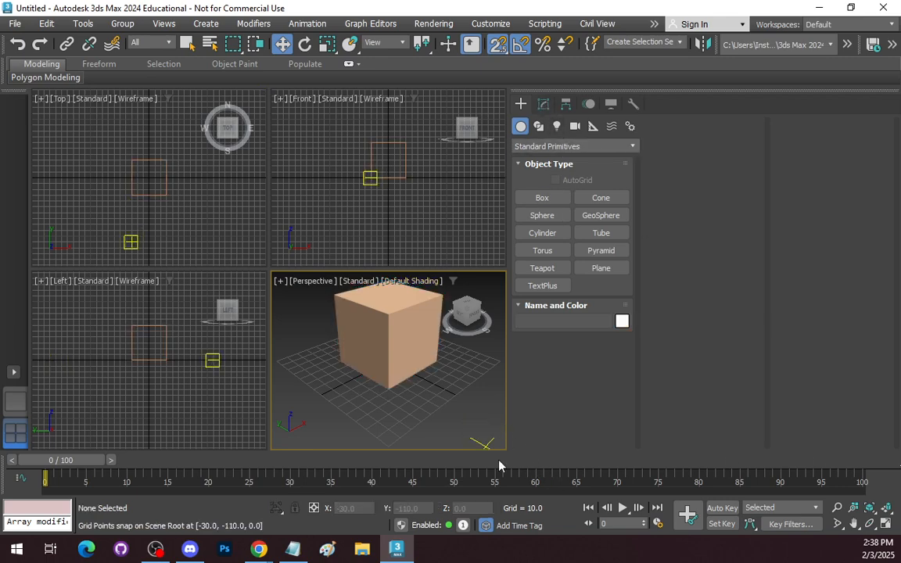
left_click(399, 325)
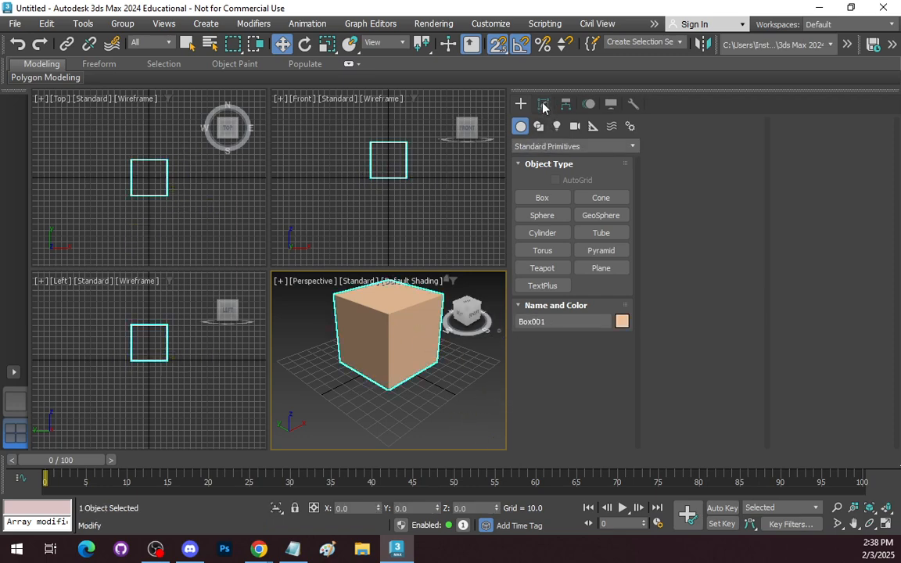
left_click(544, 105)
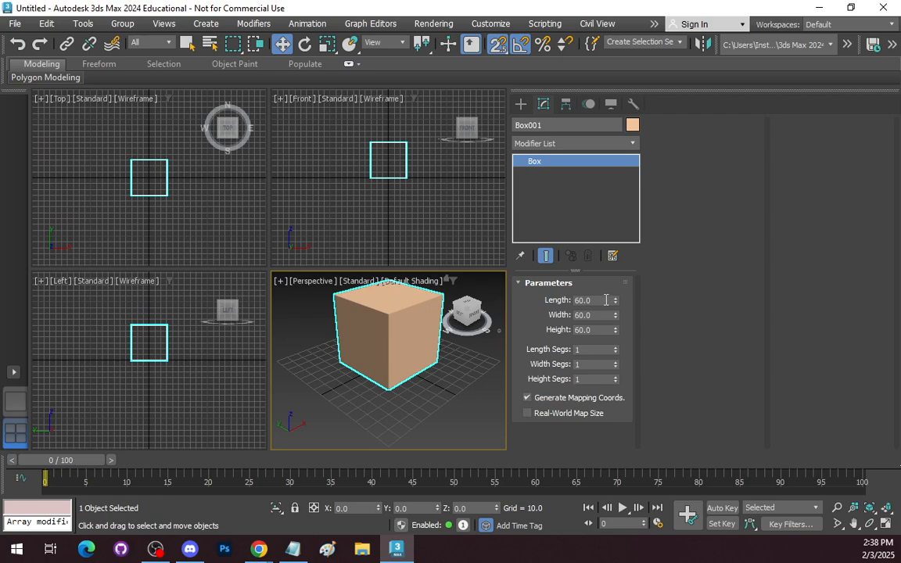
left_click_drag(604, 299, 506, 298)
type("20")
key("Tab")
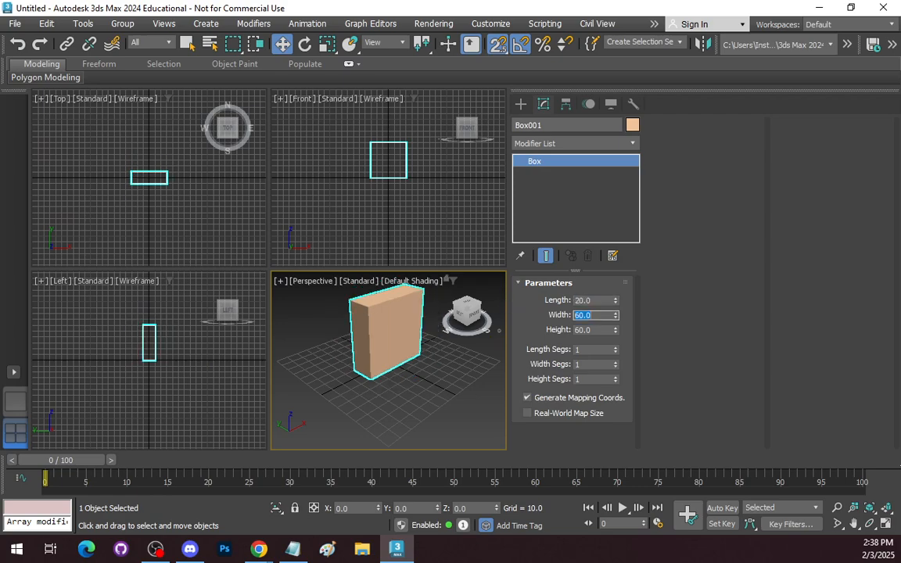
type("20")
key("Tab")
type("2")
key("Tab")
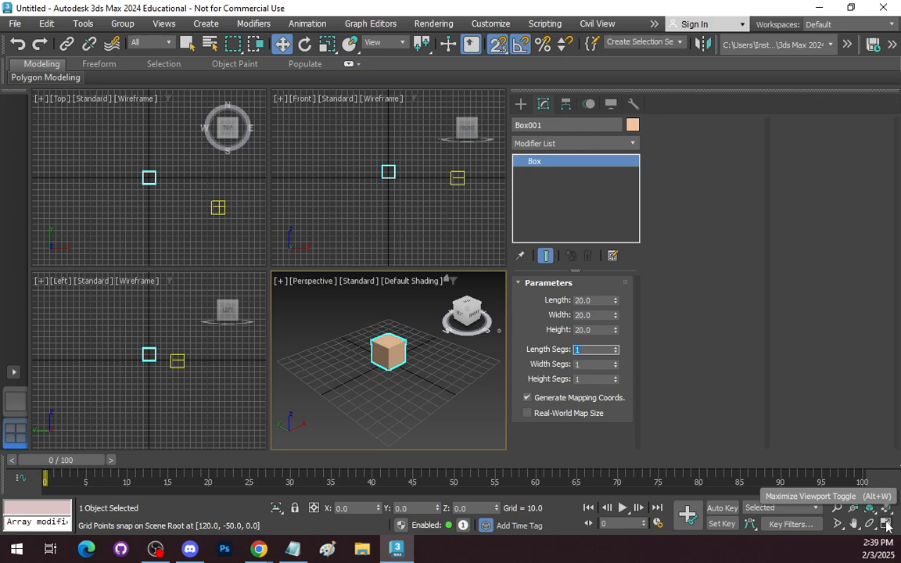
- Switch to the single perspective layout and frame the box closer from an angle
left_click(19, 404)
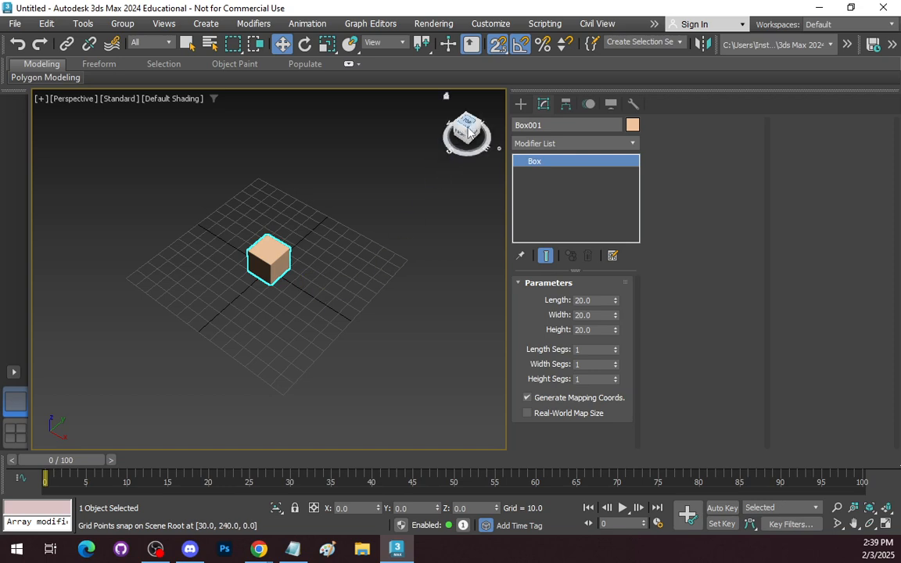
mouse_move(468, 134)
left_mouse_down()
mouse_move(468, 117)
mouse_move(466, 139)
left_mouse_up()
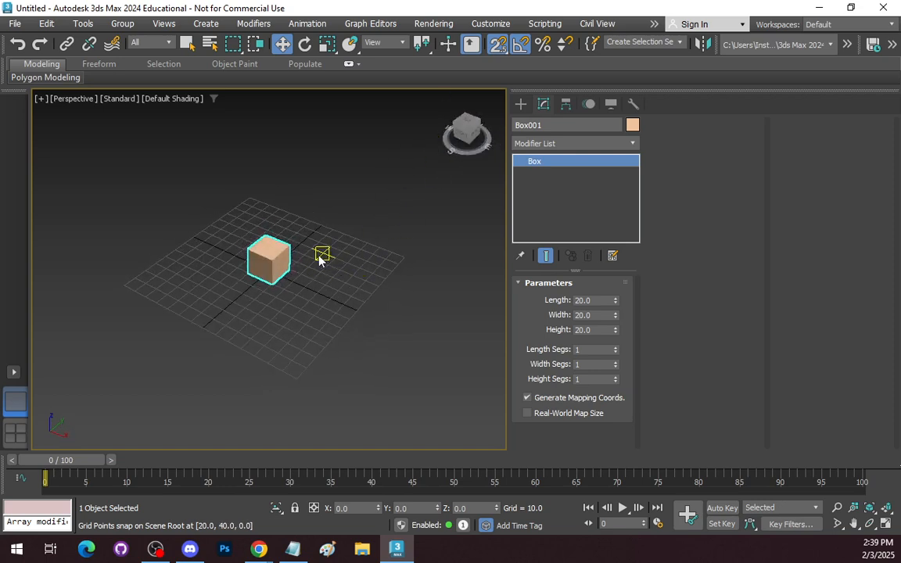
scroll(320, 258, "up", 5)
scroll(321, 255, "down", 3)
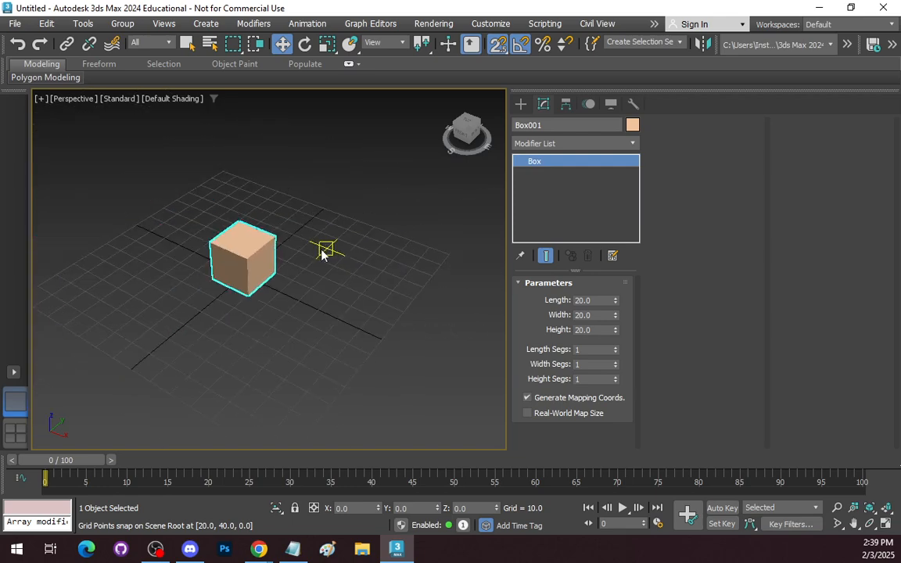
middle_click_drag(315, 261, 334, 219)
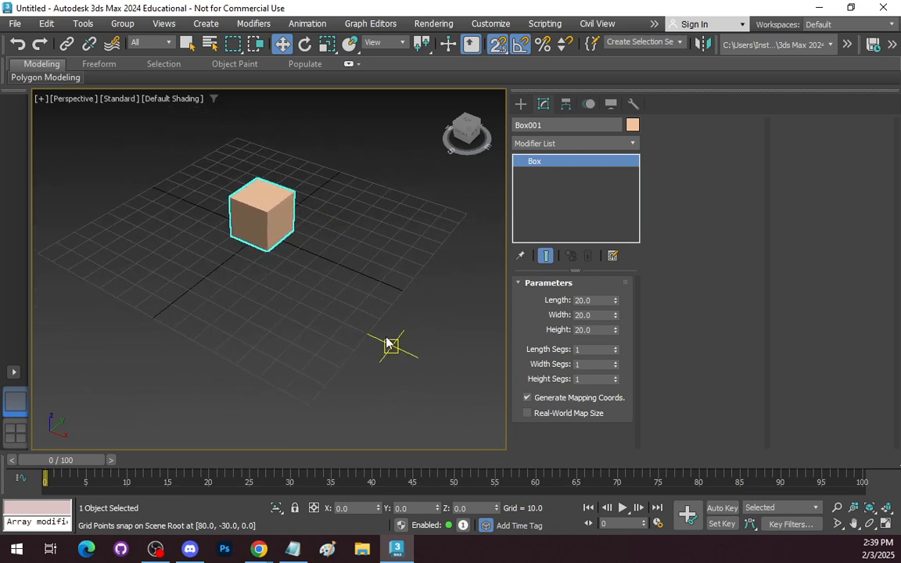
middle_click_drag(344, 233, 368, 262)
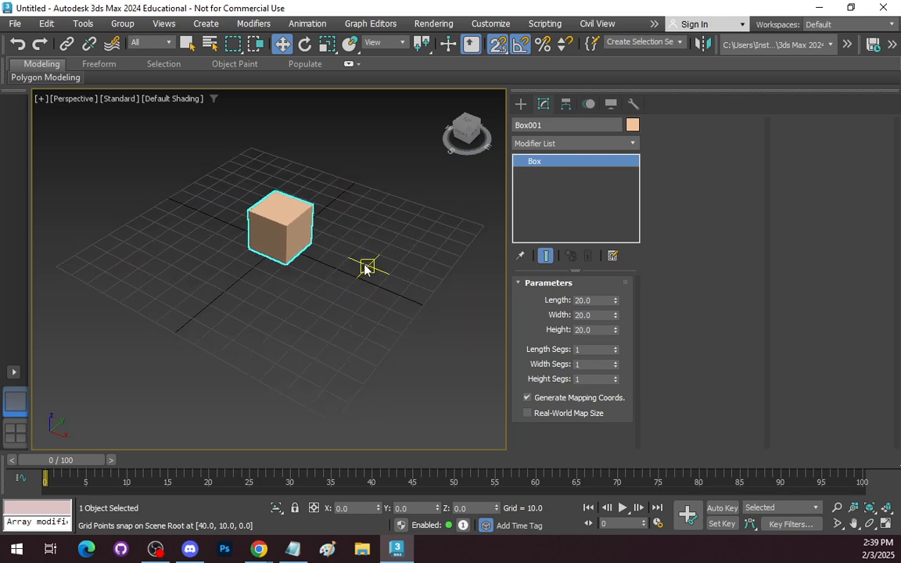
- Try the Select, Move, Rotate and Scale tools in turn on the selected box, ending with Select and Move
key("q")
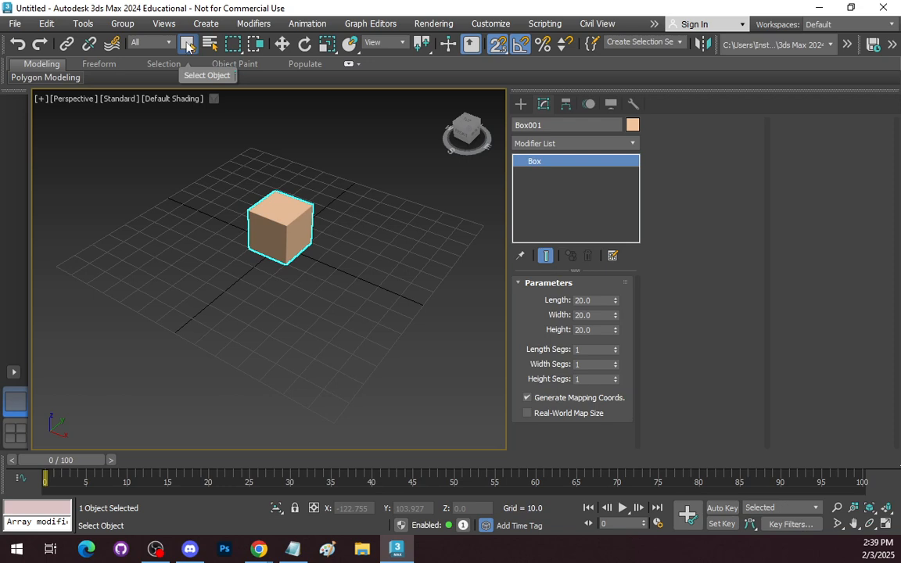
left_click(283, 44)
left_click(307, 46)
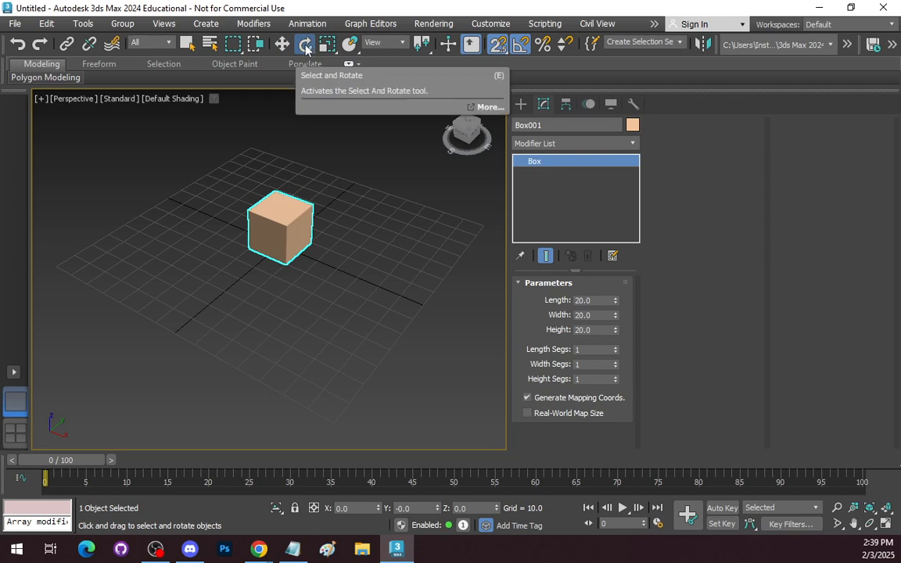
left_click(327, 45)
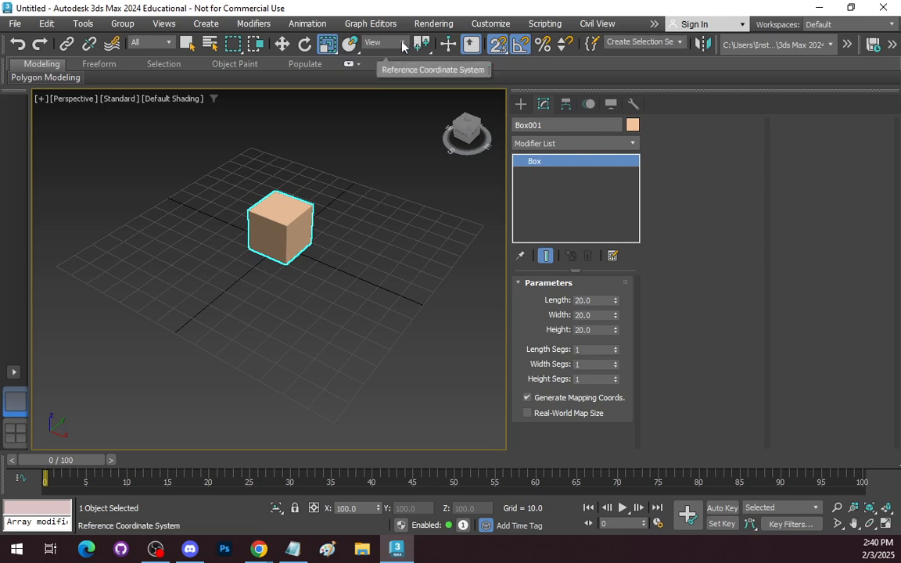
key("w")
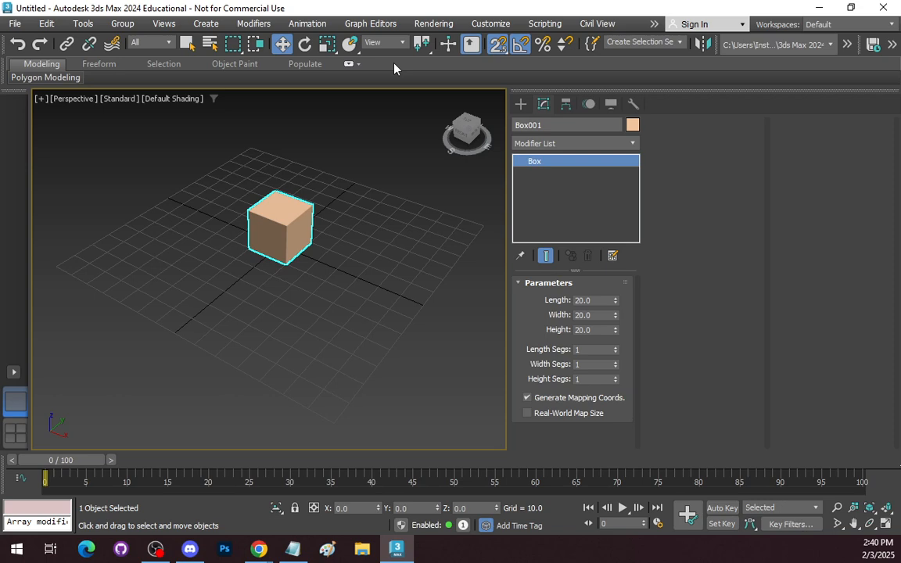
- Return to the four-viewport layout and cycle through the Rotate and Select tools, ending with Select and Move
left_click(16, 432)
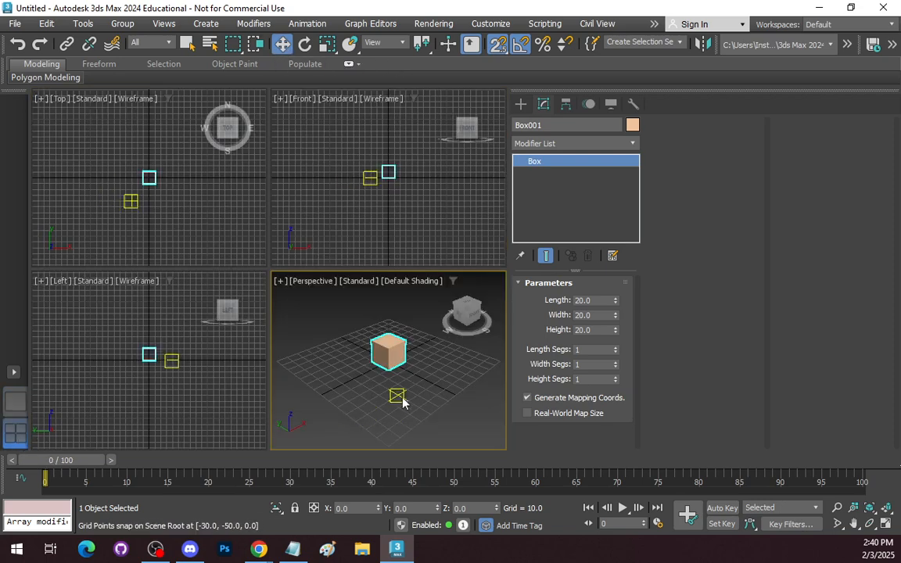
key("e")
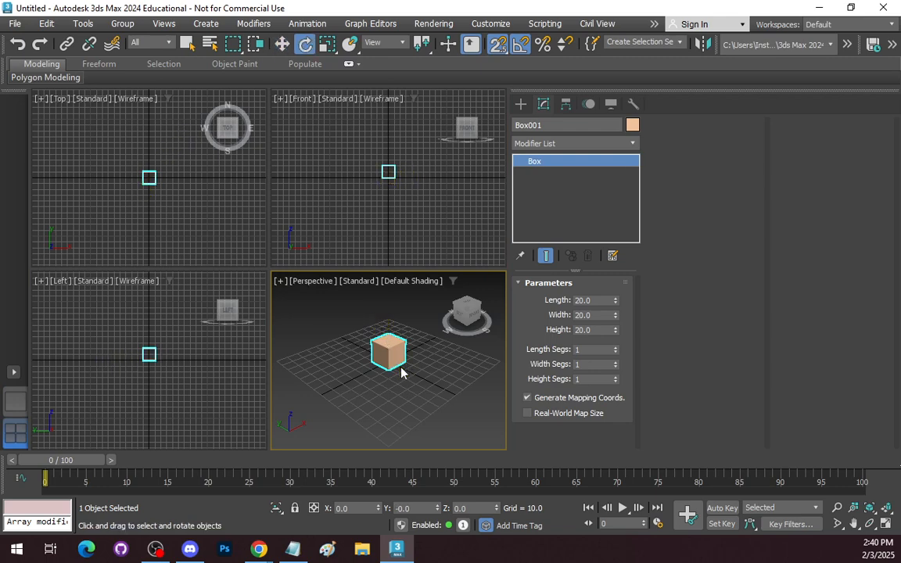
key("q")
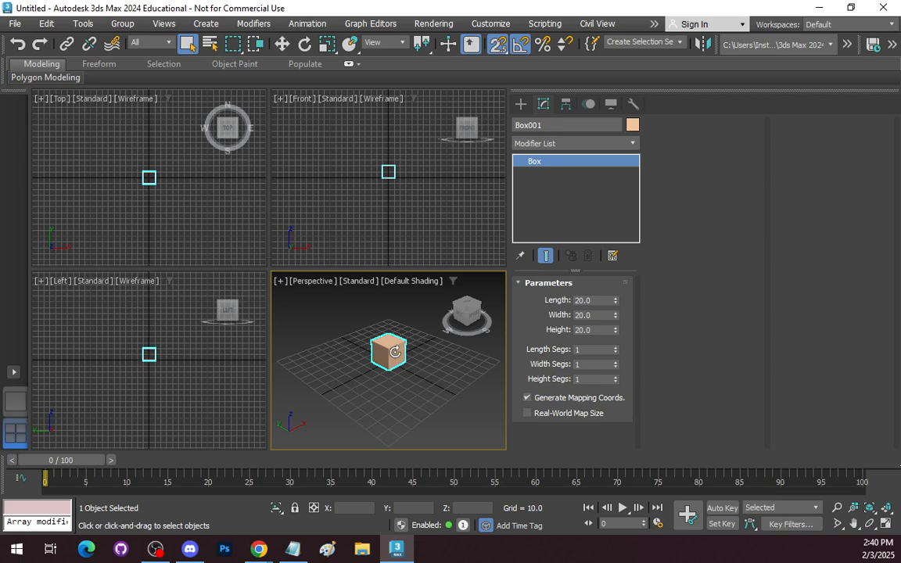
key("w")
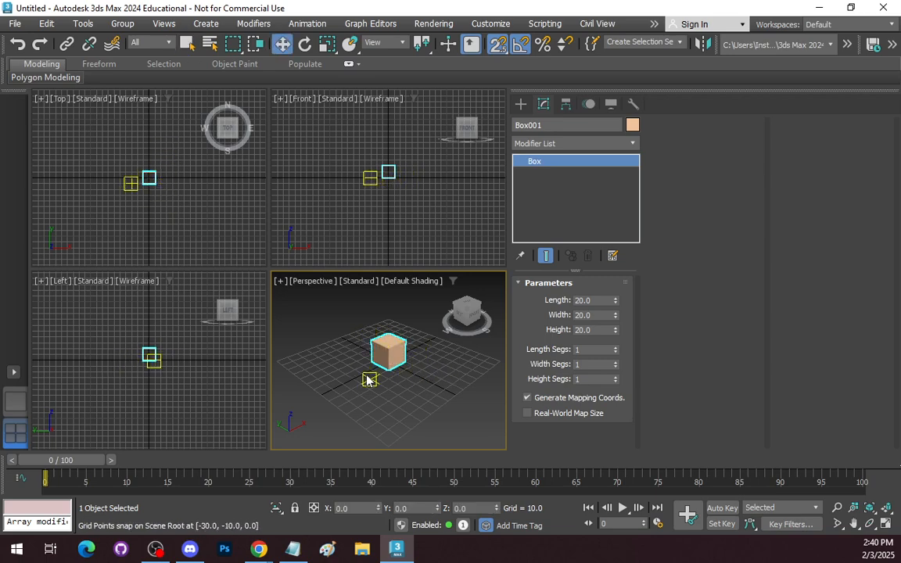
- Try moving the box in the perspective, top and front viewports, restoring its original position at the grid centre
left_click_drag(383, 353, 395, 404)
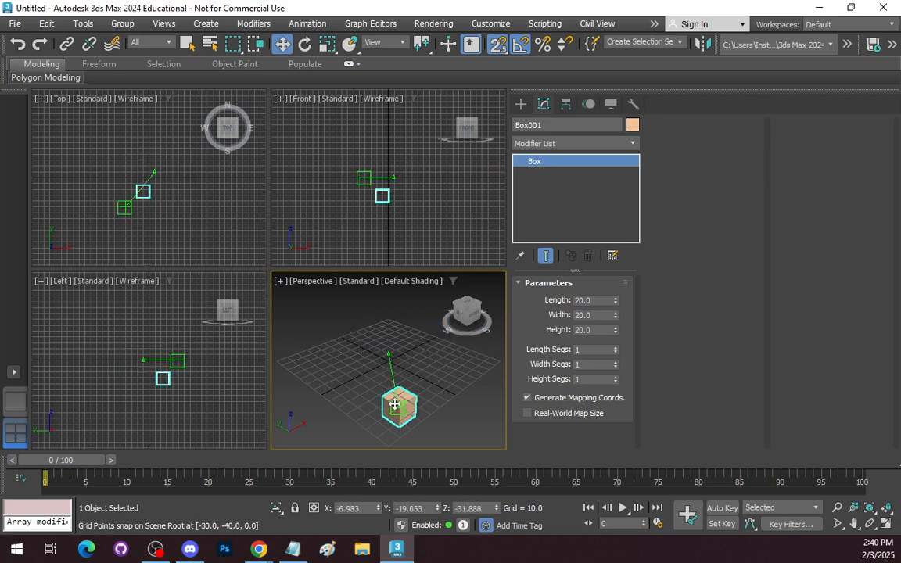
right_click(395, 405)
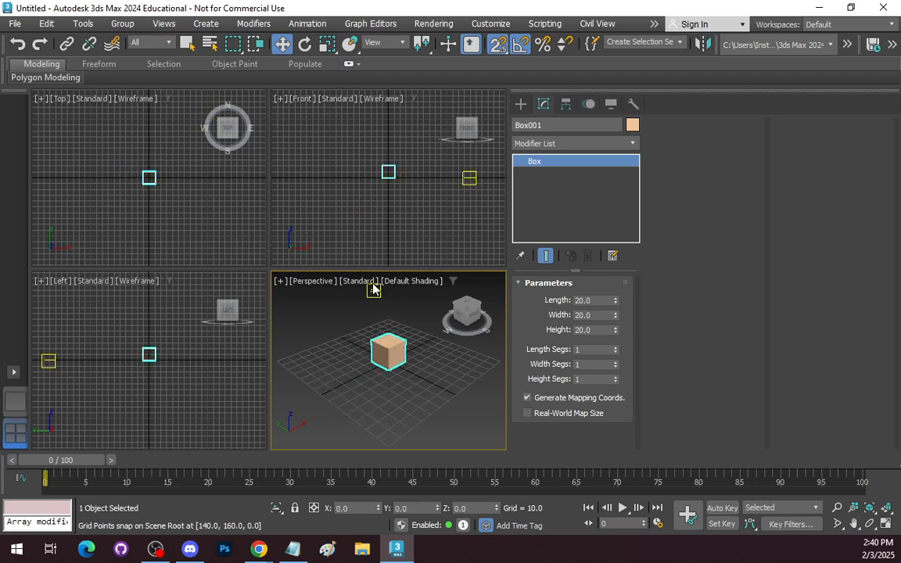
left_click(148, 177)
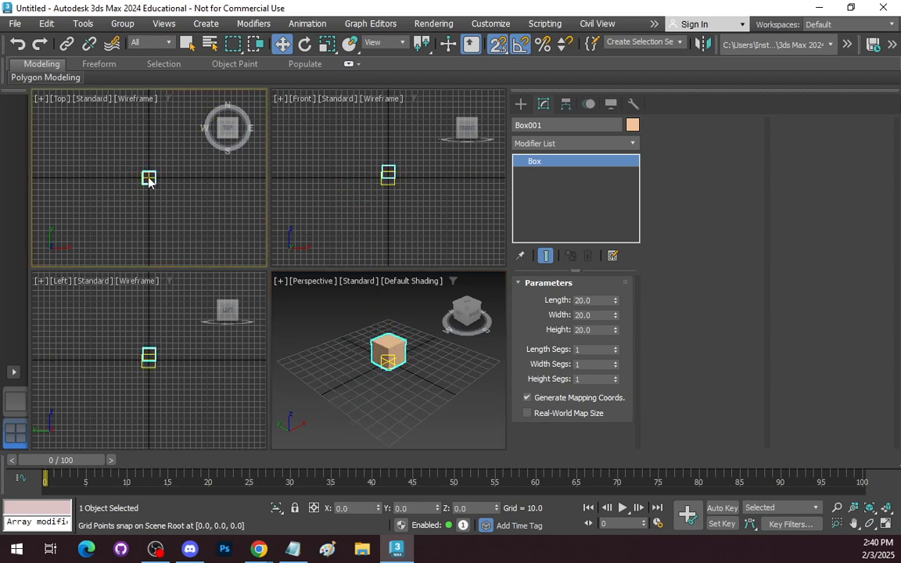
left_click(147, 155)
left_click(151, 177)
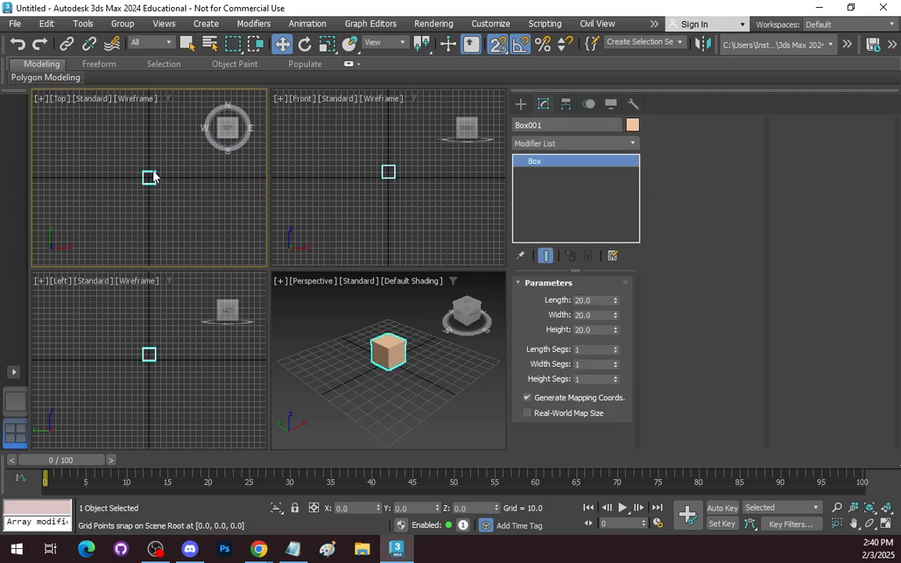
mouse_move(152, 178)
left_mouse_down()
mouse_move(94, 174)
mouse_move(196, 170)
mouse_move(149, 141)
mouse_move(93, 158)
mouse_move(187, 143)
mouse_move(123, 225)
mouse_move(113, 141)
mouse_move(81, 165)
mouse_move(159, 125)
mouse_move(163, 200)
mouse_move(87, 175)
mouse_move(208, 148)
mouse_move(161, 180)
mouse_move(130, 165)
mouse_move(155, 173)
left_mouse_up()
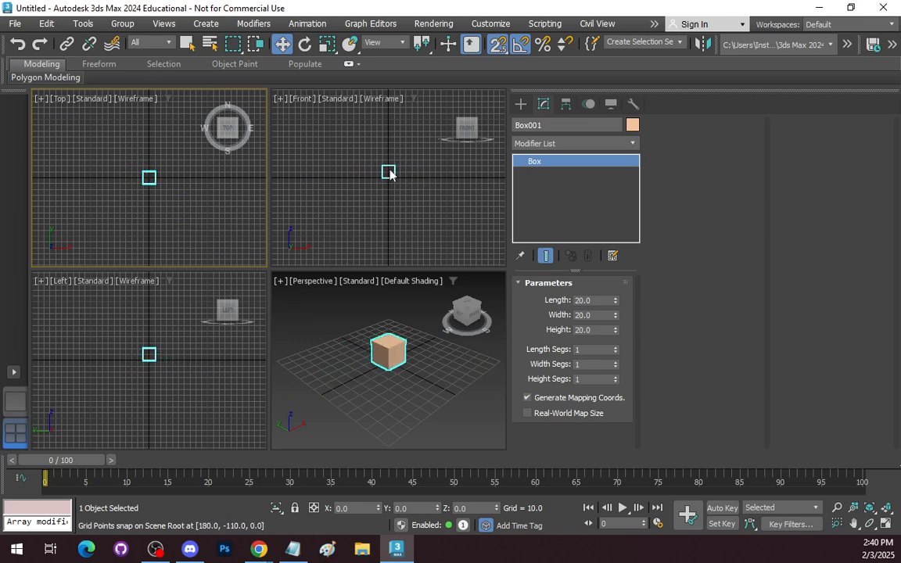
mouse_move(390, 174)
left_mouse_down()
mouse_move(400, 125)
mouse_move(382, 130)
mouse_move(422, 176)
mouse_move(354, 124)
mouse_move(407, 115)
mouse_move(341, 128)
mouse_move(386, 176)
mouse_move(388, 118)
mouse_move(383, 161)
mouse_move(372, 168)
mouse_move(400, 136)
mouse_move(370, 149)
mouse_move(389, 178)
left_mouse_up()
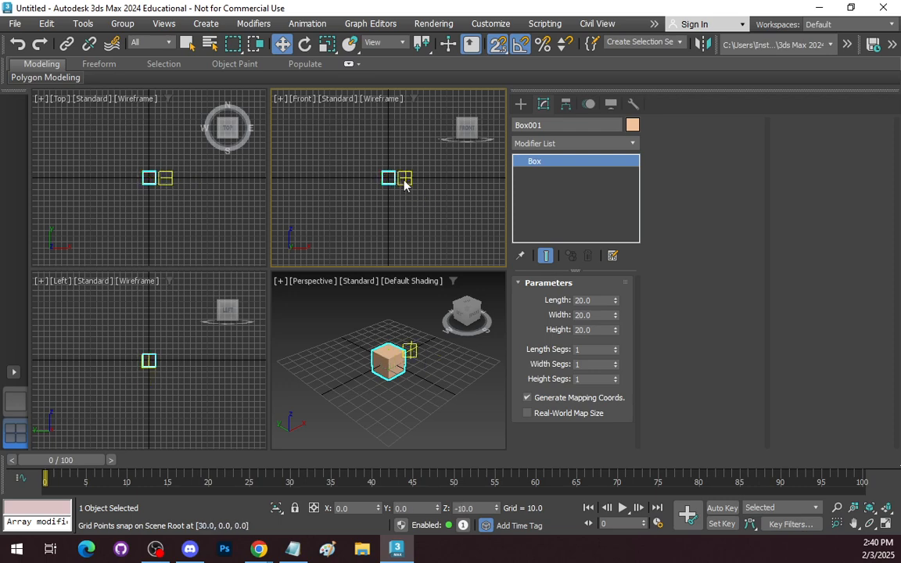
left_click(389, 175)
left_click(390, 179)
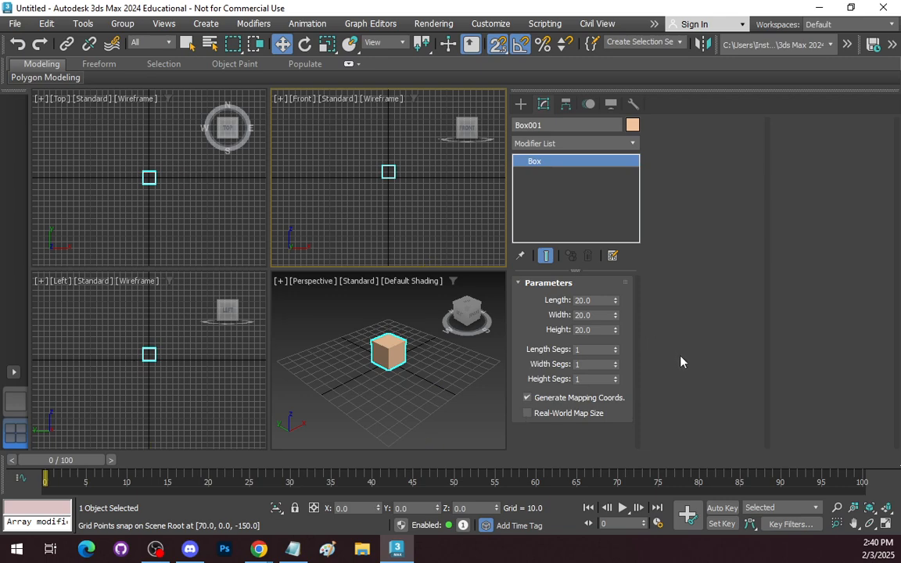
- Try the Local reference coordinate system and settle on World
left_click(404, 43)
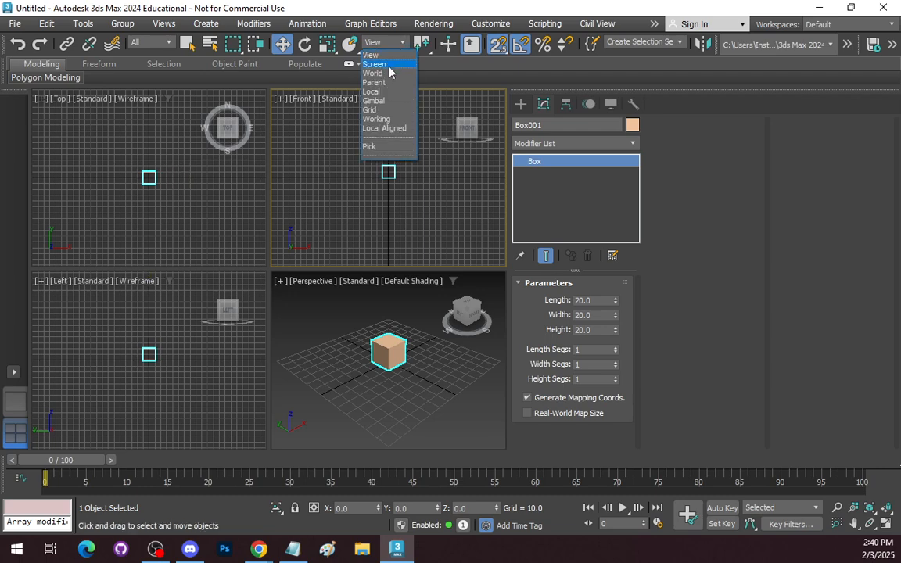
left_click(386, 92)
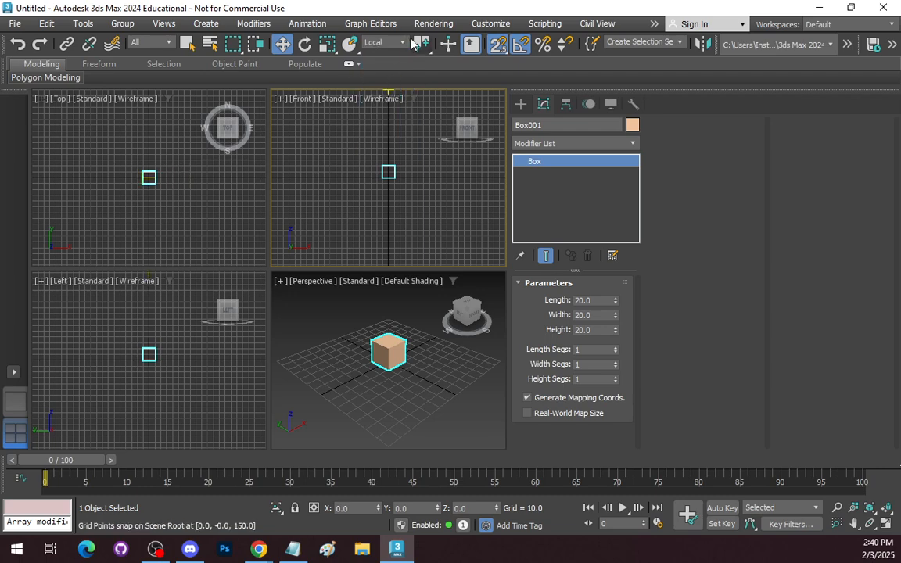
left_click(403, 44)
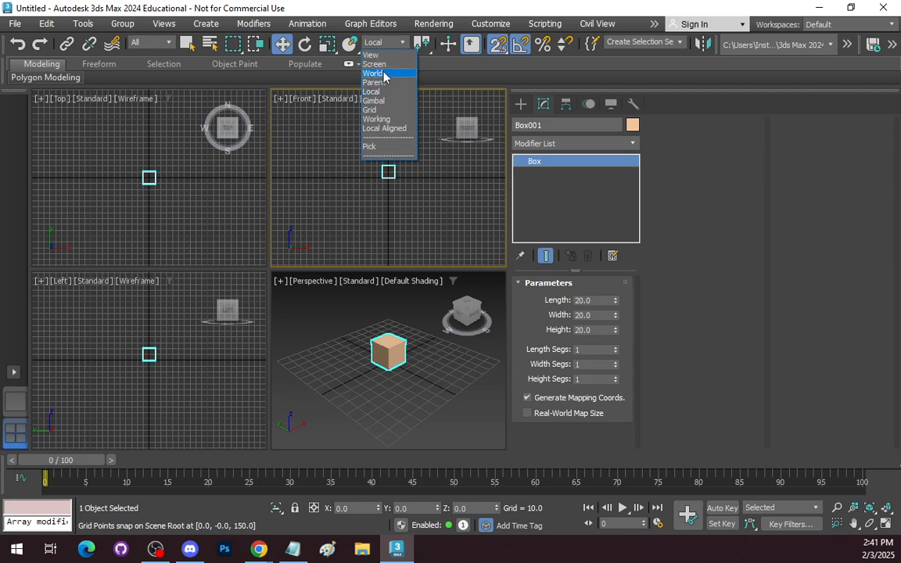
left_click(382, 74)
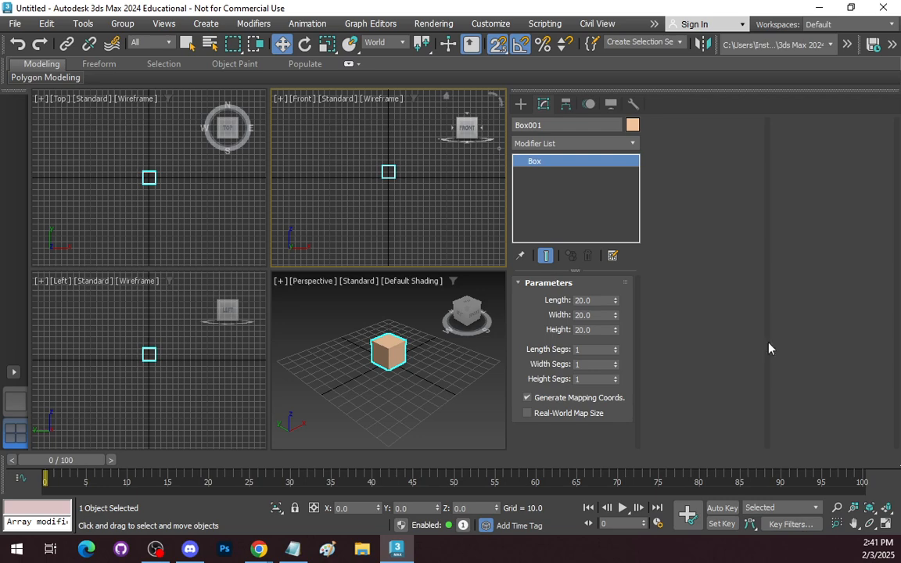
- Zoom the perspective view far out, bring the box close again with the Zoom tool and centre it in the viewport
scroll(409, 382, "down", 10)
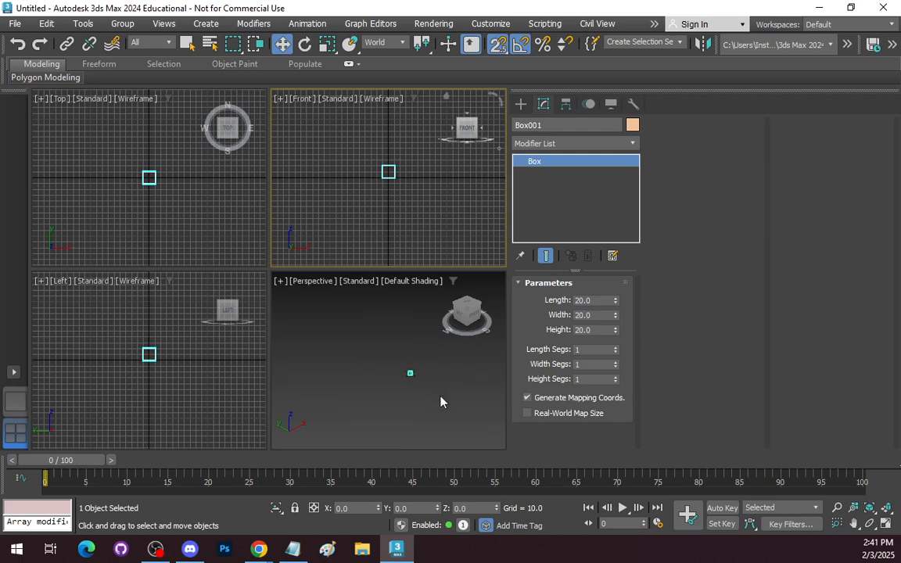
right_click(440, 402)
left_click(443, 403)
key("ctrl+z")
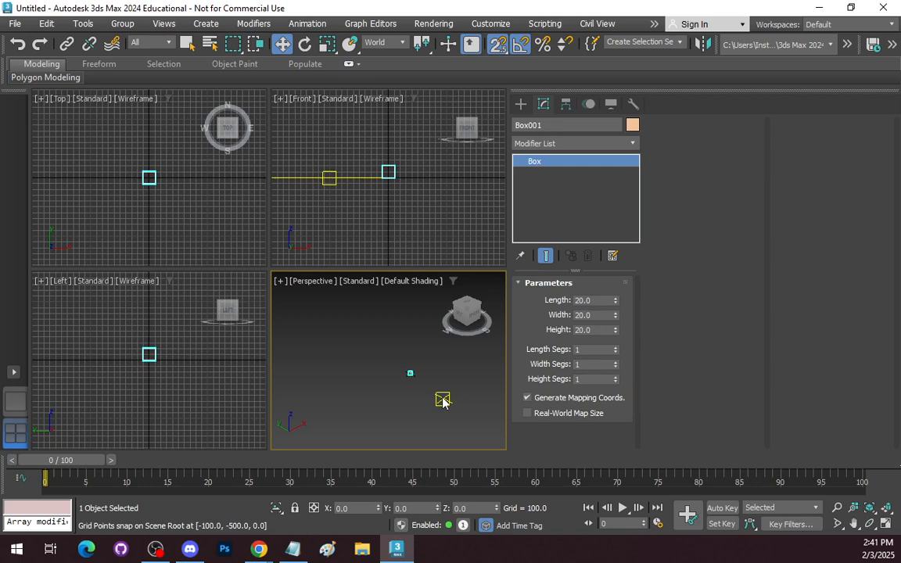
key("alt+z")
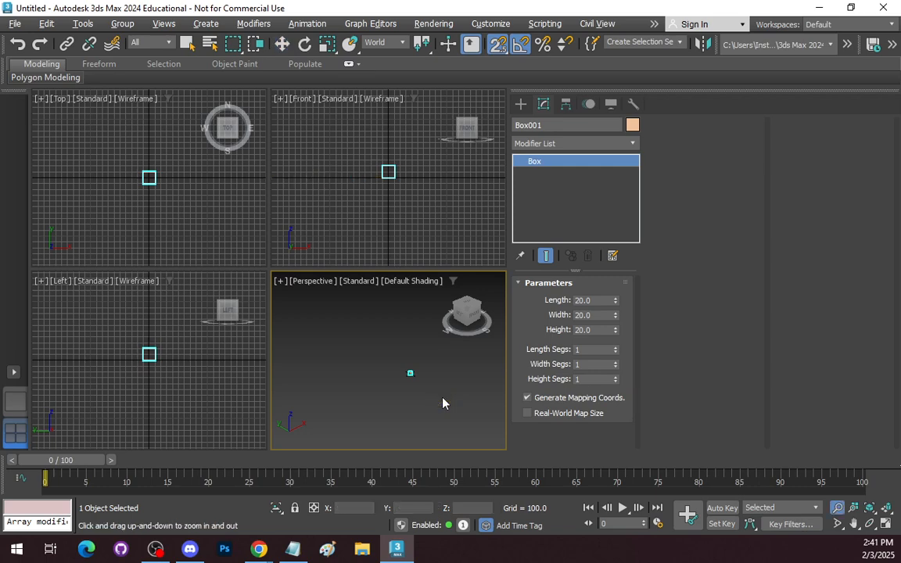
key("alt+a")
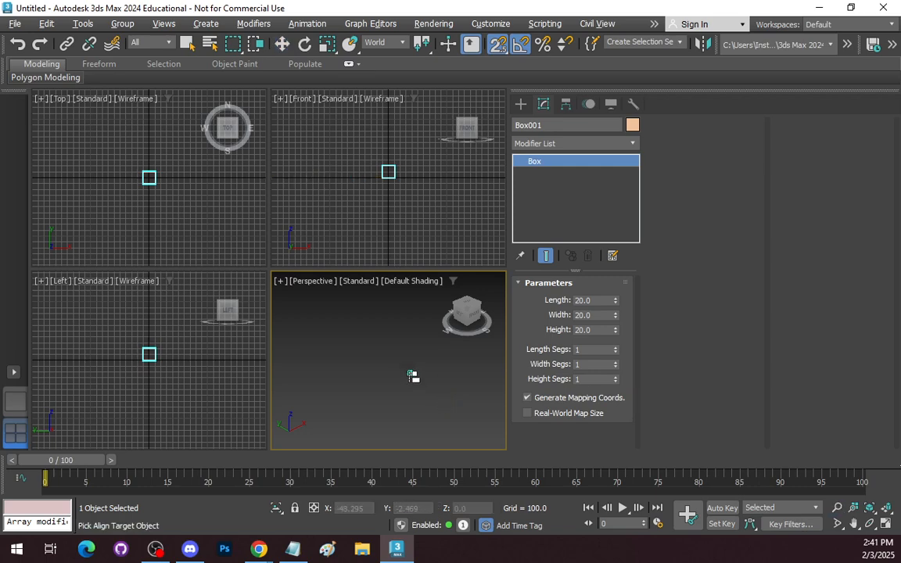
left_click(837, 508)
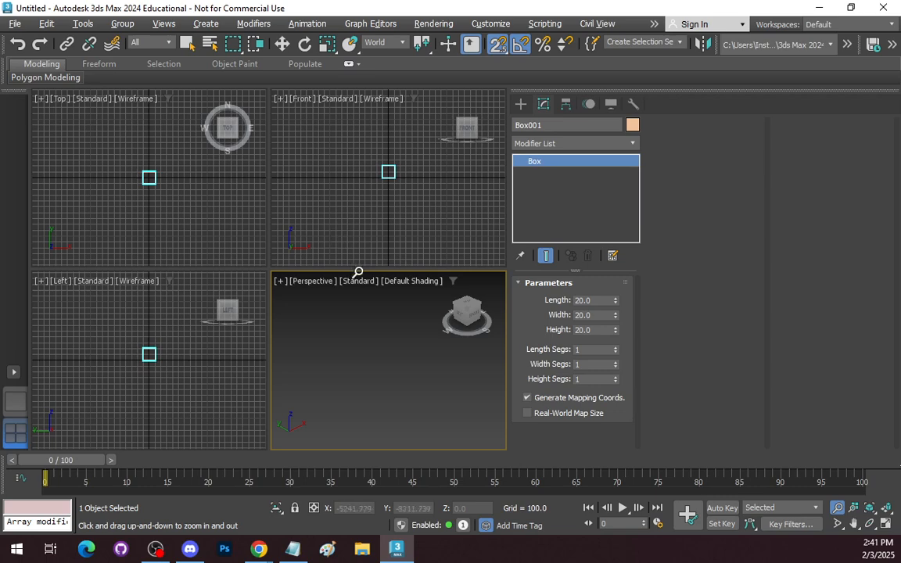
left_click_drag(358, 271, 397, 310)
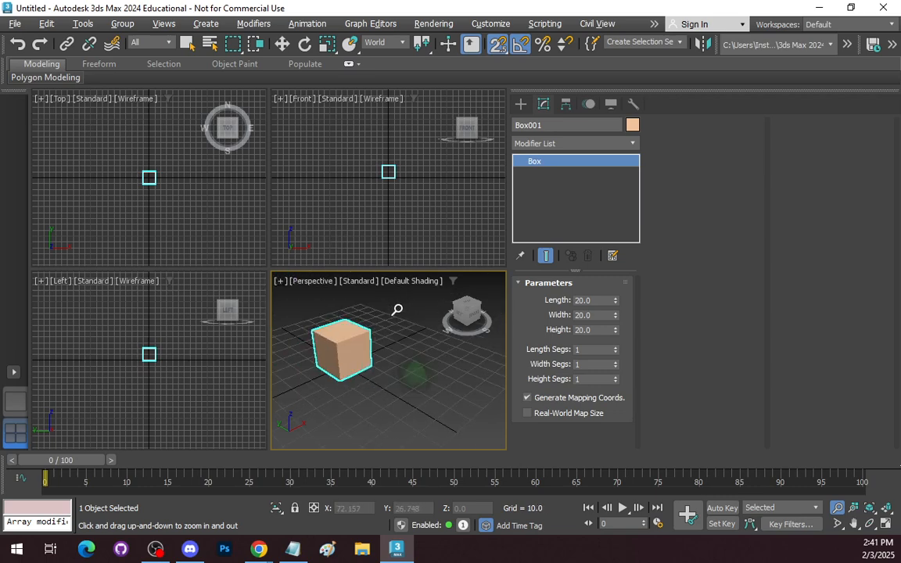
middle_click_drag(384, 396, 422, 403)
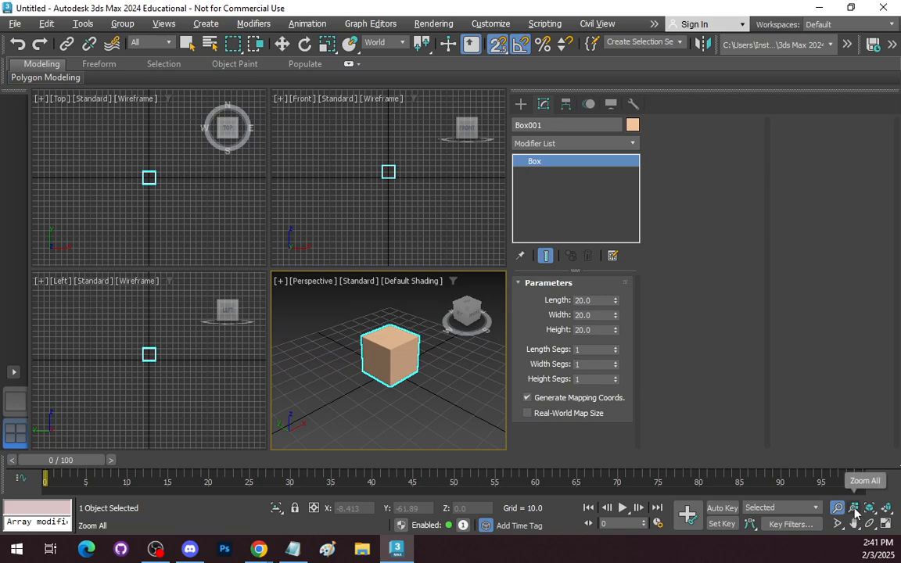
- Enlarge the box in all viewports with Zoom All and frame it in the perspective viewport with Zoom Extents
left_click(855, 509)
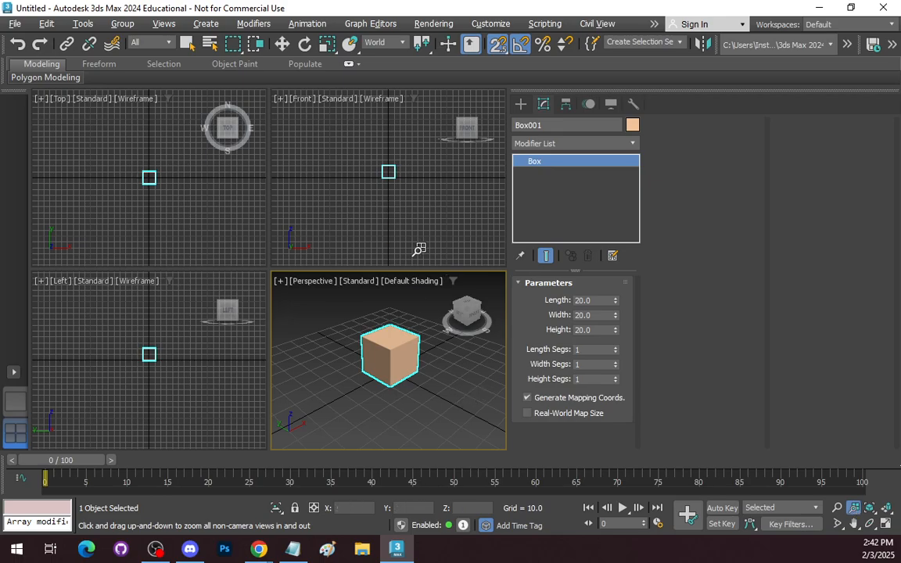
left_click_drag(387, 234, 347, 186)
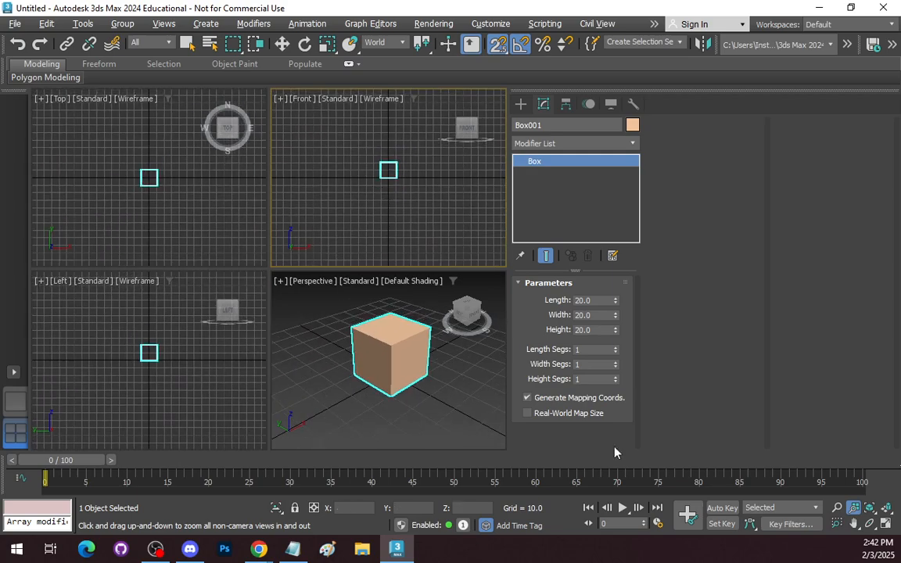
left_click(871, 509)
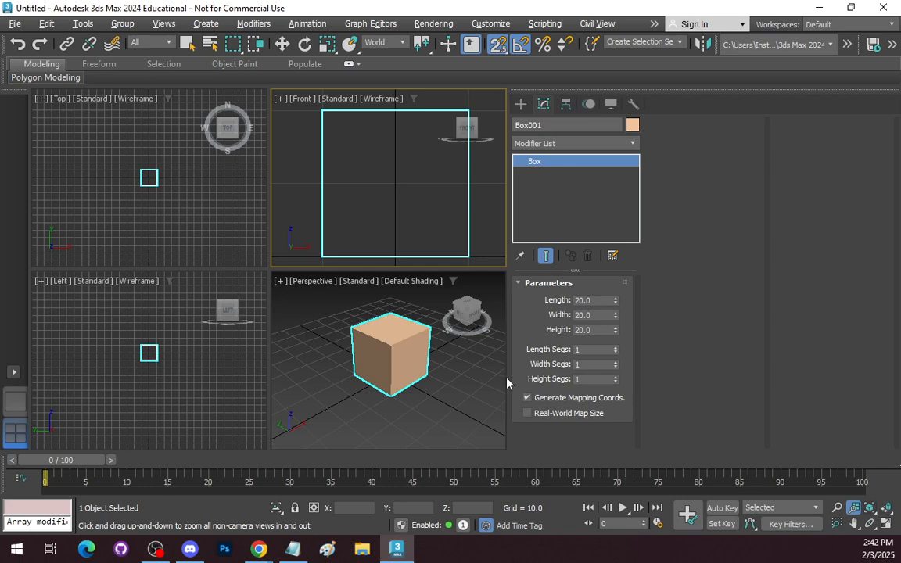
key("shift+z")
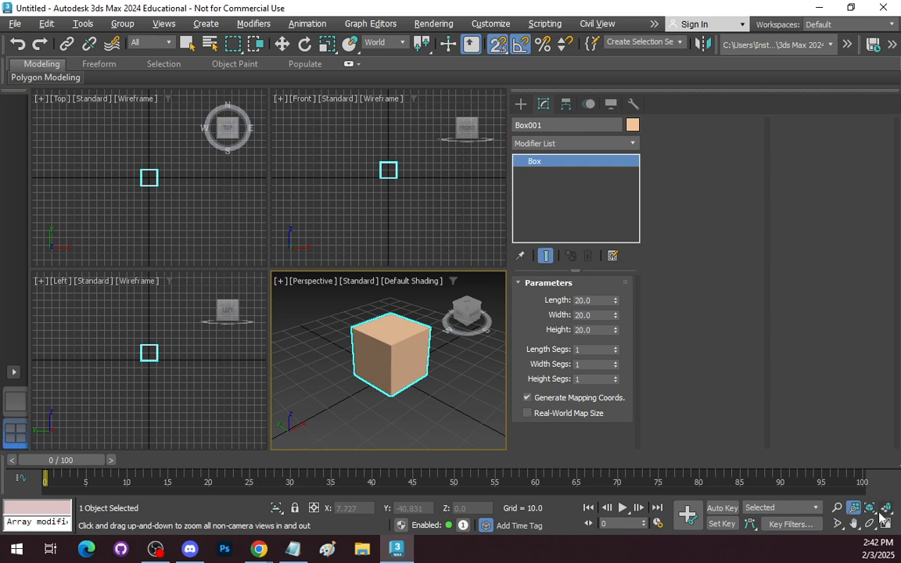
scroll(459, 386, "down", 10)
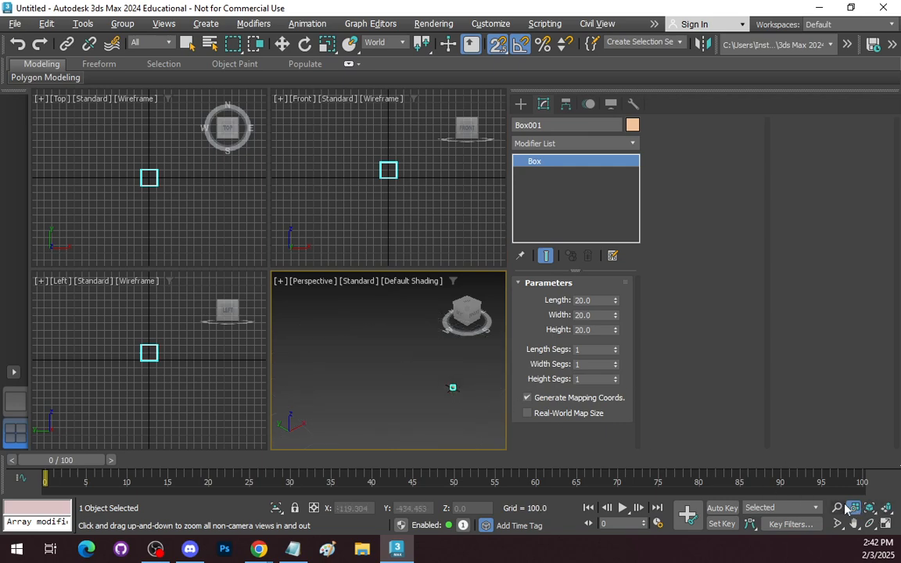
left_click(869, 509)
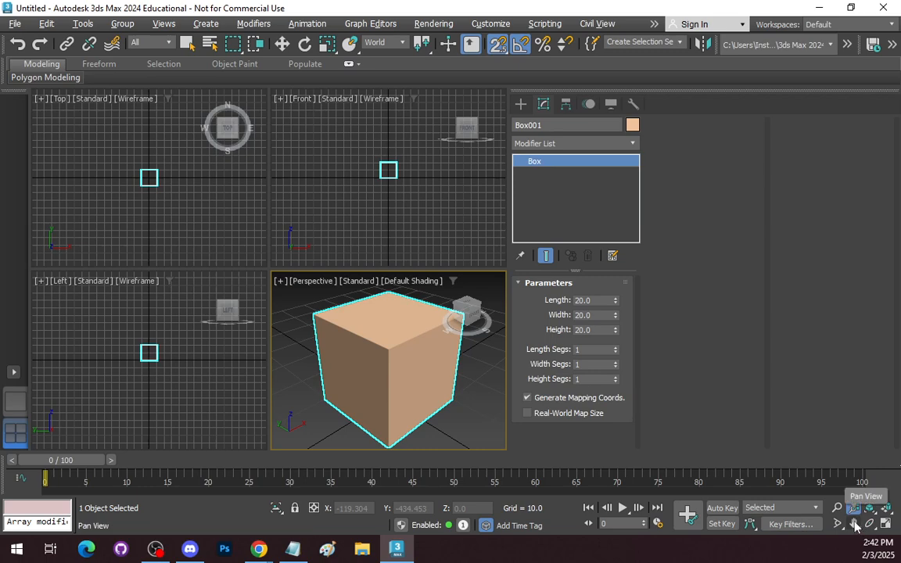
- Activate Walk Through and walk the perspective view backward, forward and sideways around the box
left_click_drag(859, 530, 854, 508)
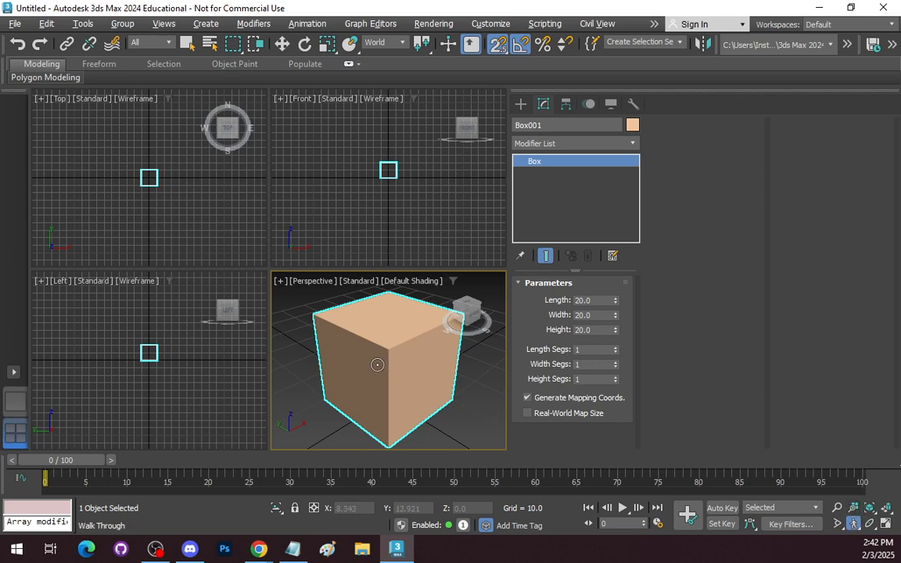
key("alt+a")
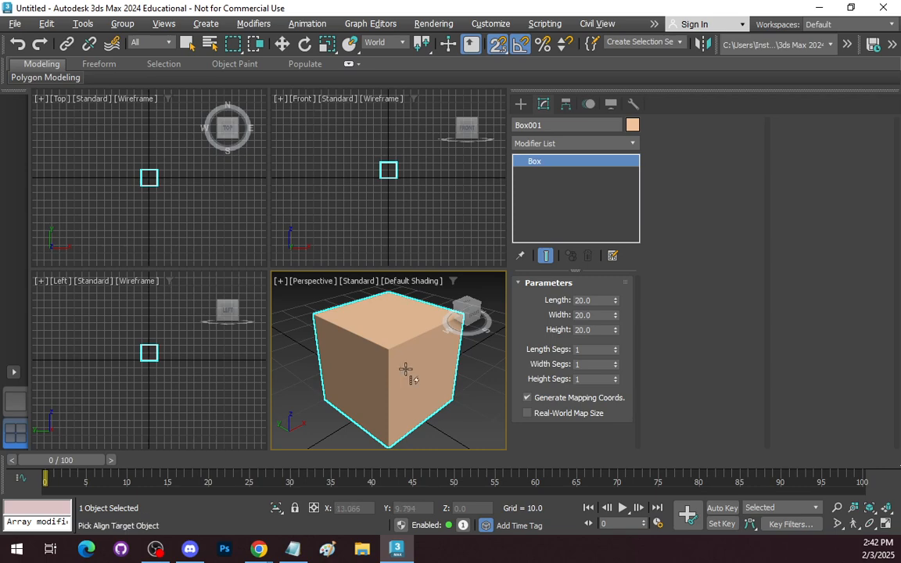
left_click(854, 525)
key("s")
key("s")
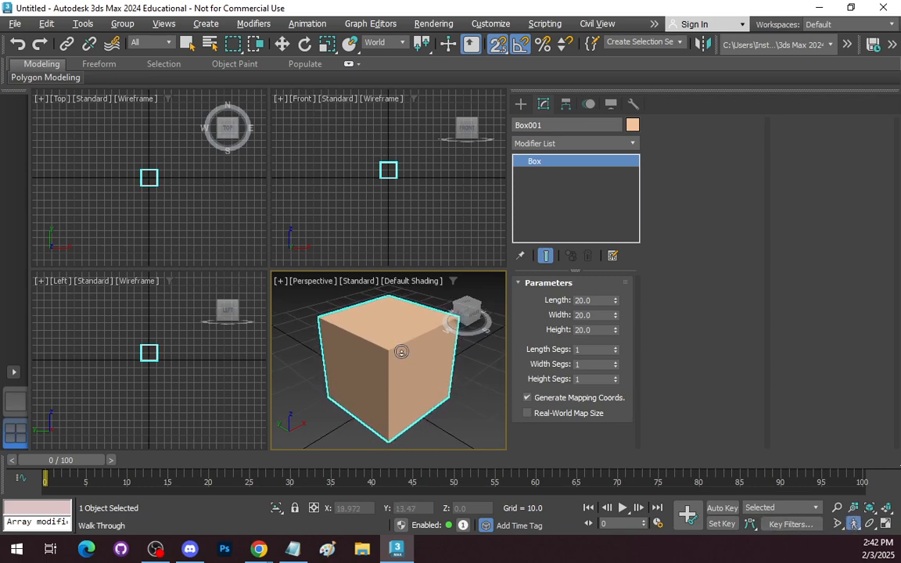
key("a")
key("w")
key("d")
key("d")
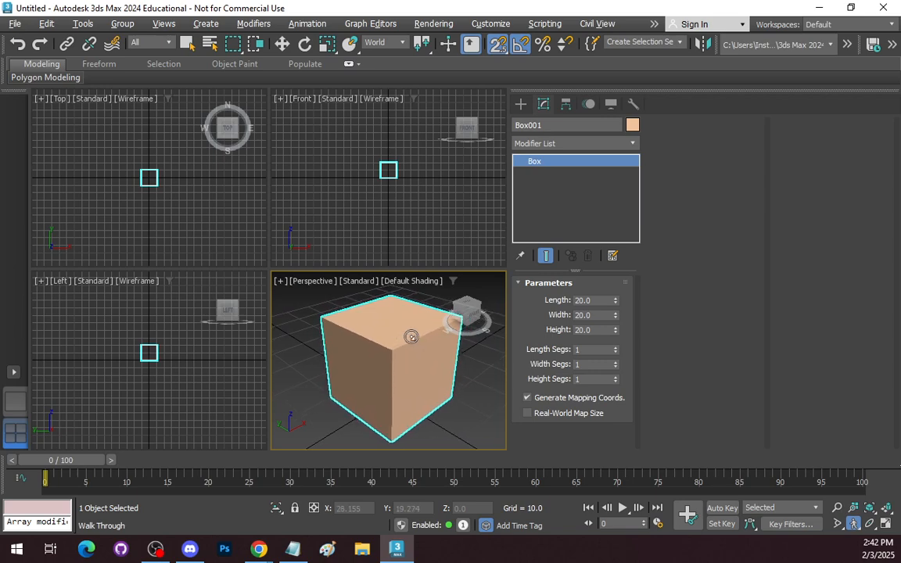
key("s")
key("a")
key("w")
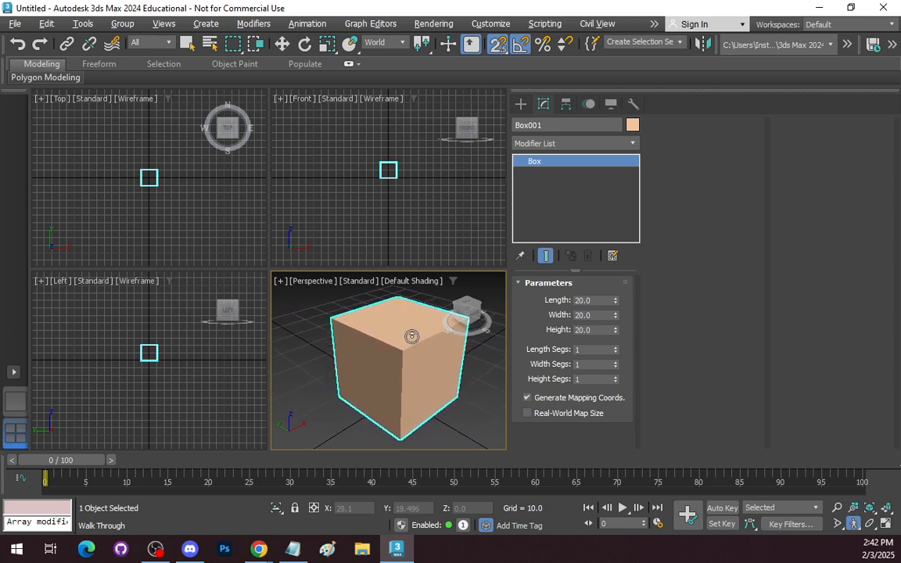
key("d")
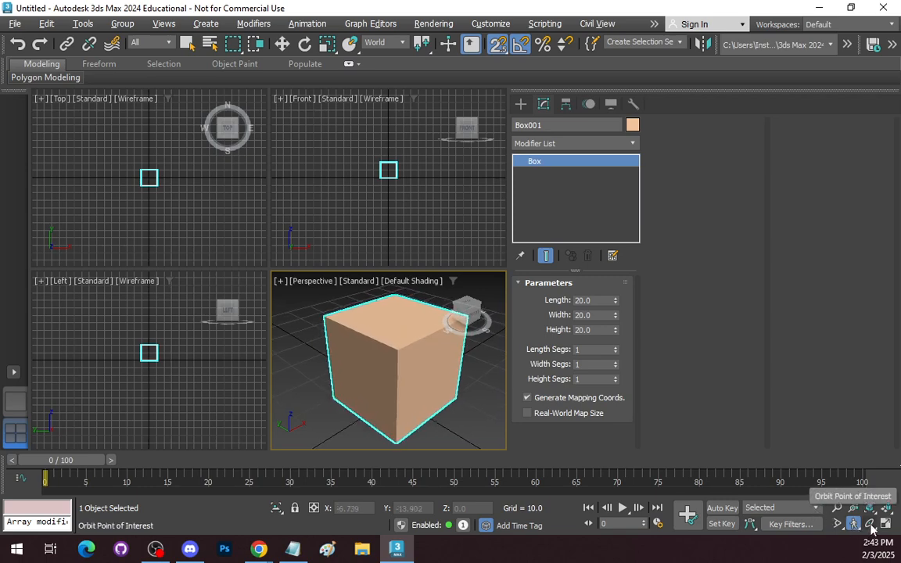
- Activate Orbit and rotate the perspective view around the box to see it from a higher angle
mouse_move(869, 507)
left_mouse_down()
mouse_move(872, 463)
mouse_move(874, 513)
left_mouse_up()
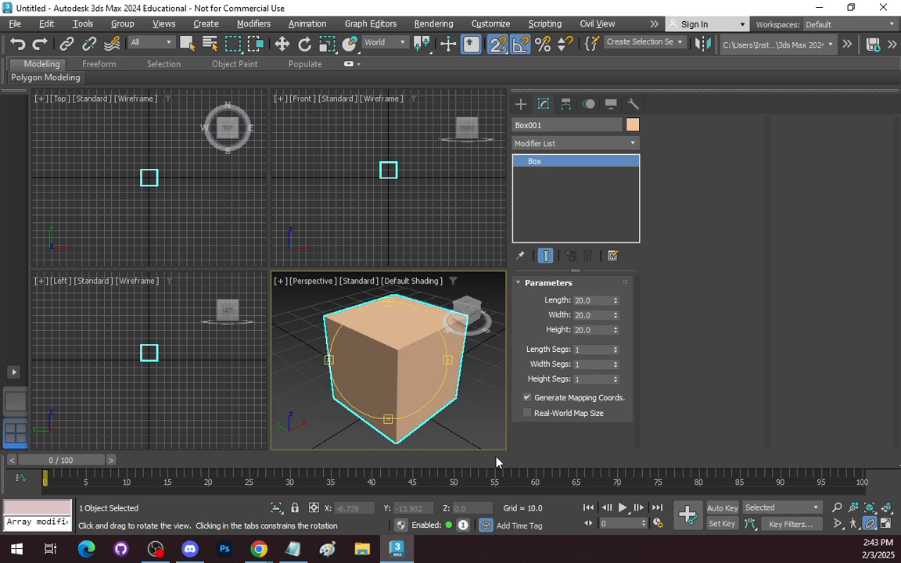
left_click_drag(870, 523, 870, 481)
left_click_drag(412, 376, 468, 438)
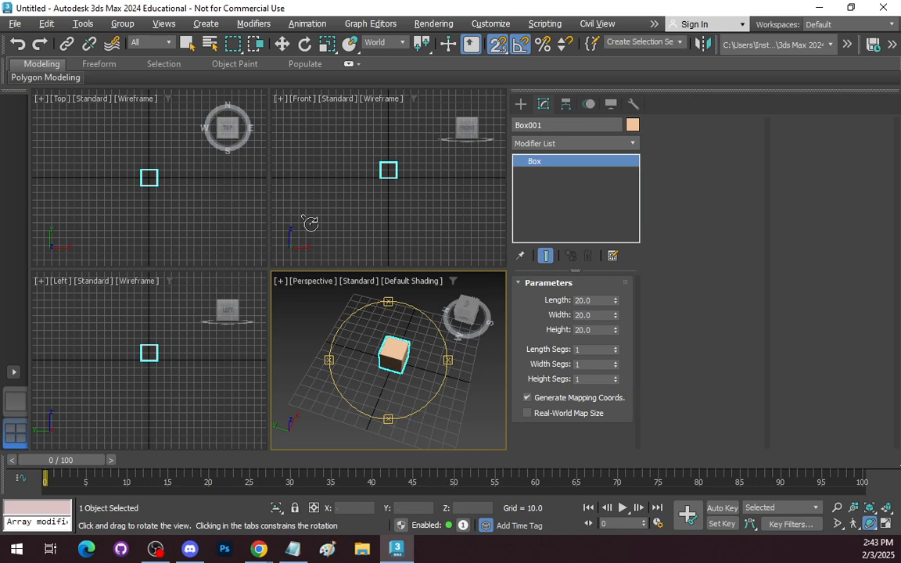
- Try moving the box freely with grid snapping switched off, undo the move and switch snapping back on
left_click(282, 44)
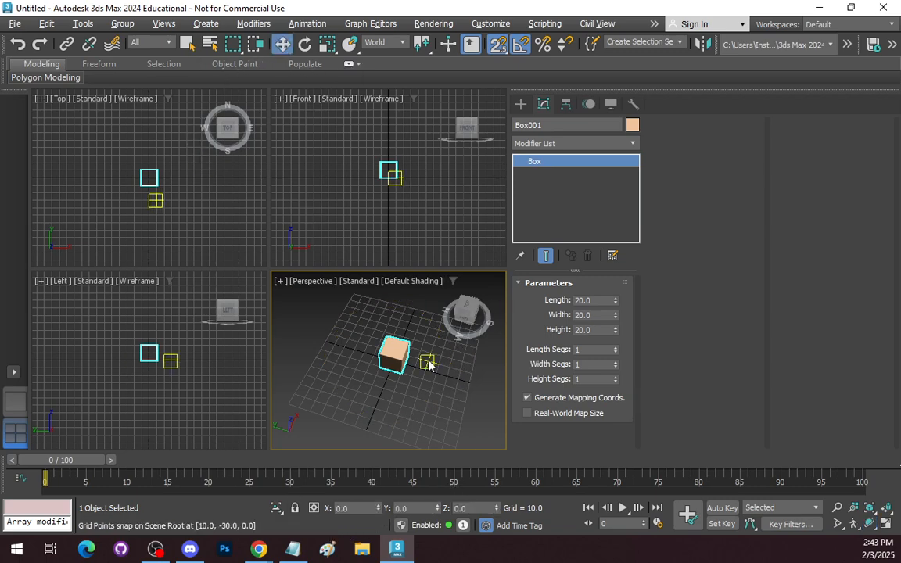
left_click_drag(498, 43, 505, 88)
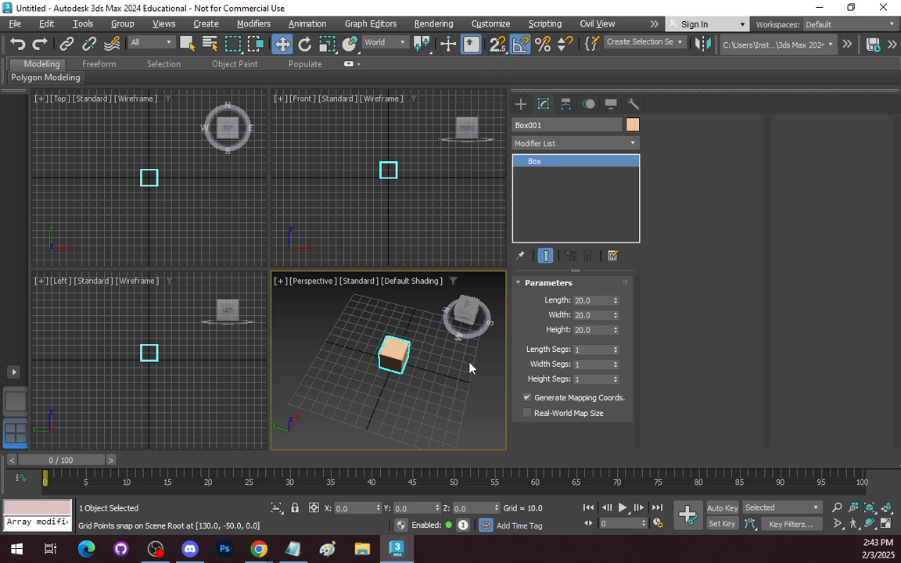
left_click_drag(395, 353, 379, 317)
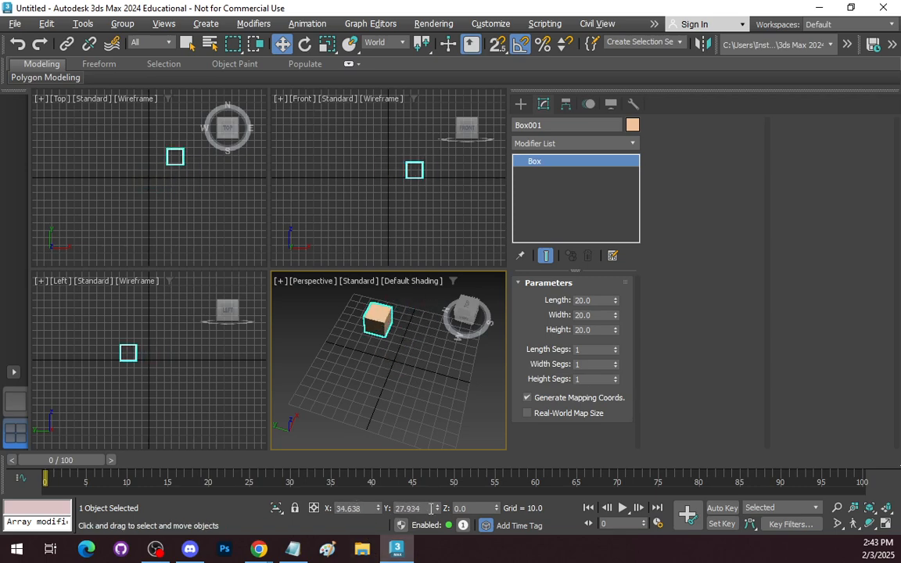
key("ctrl+z")
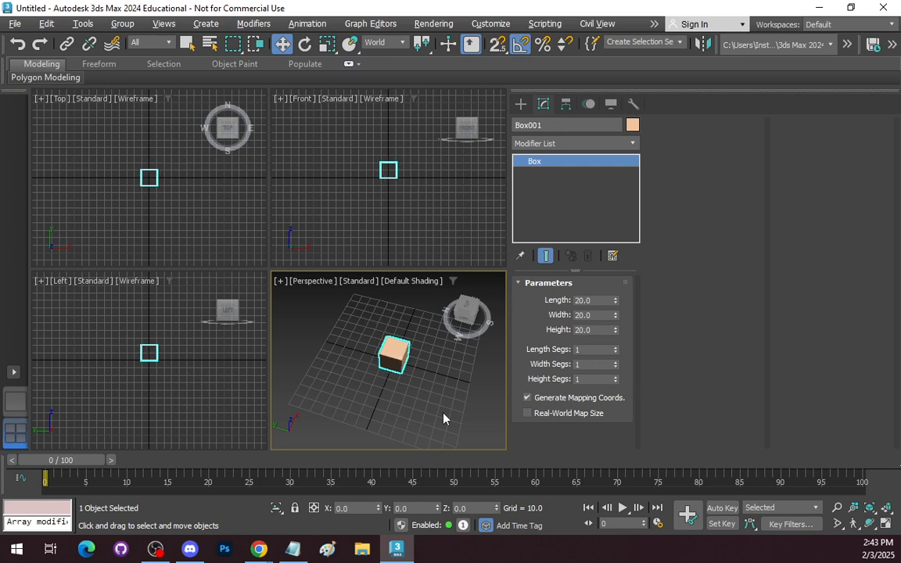
left_click(498, 43)
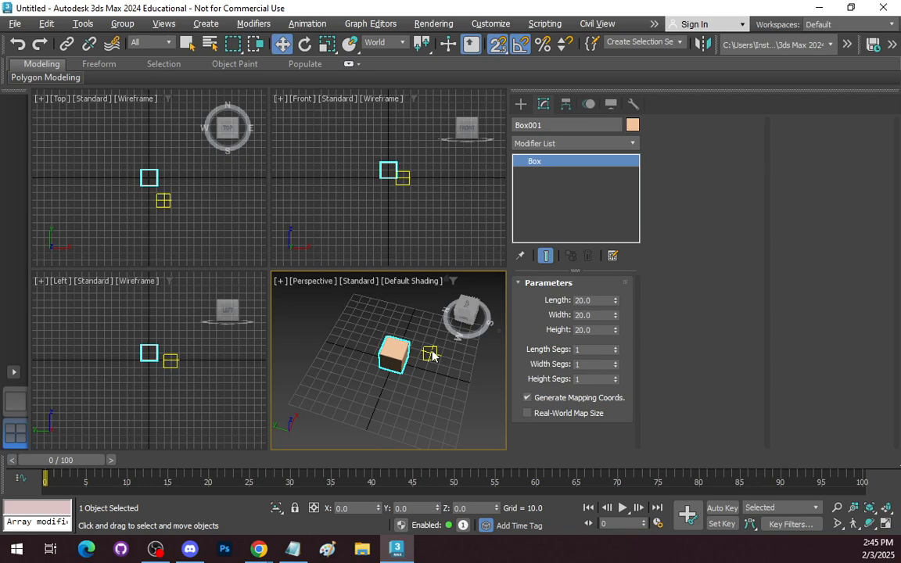
- Create a cone with a base radius of about 10, a pointed tip and a height of 30 behind the box in the perspective view
left_click(520, 103)
left_click(602, 197)
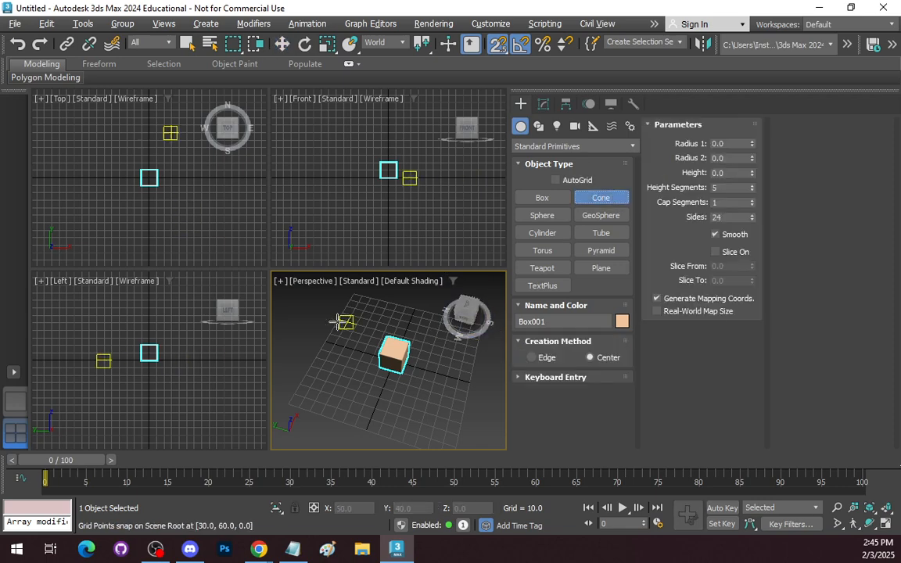
mouse_move(360, 311)
left_mouse_down()
mouse_move(406, 321)
mouse_move(375, 316)
left_mouse_up()
left_click(370, 286)
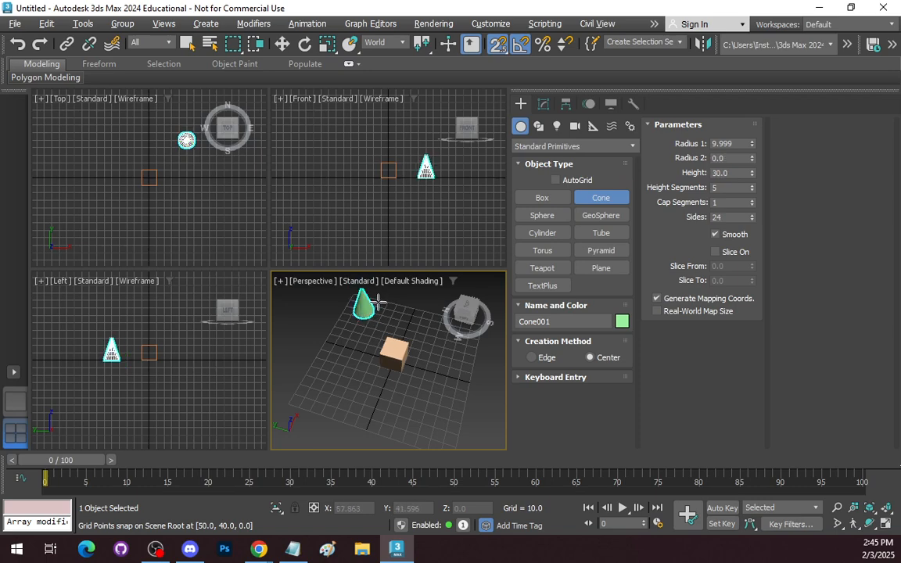
left_click(374, 295)
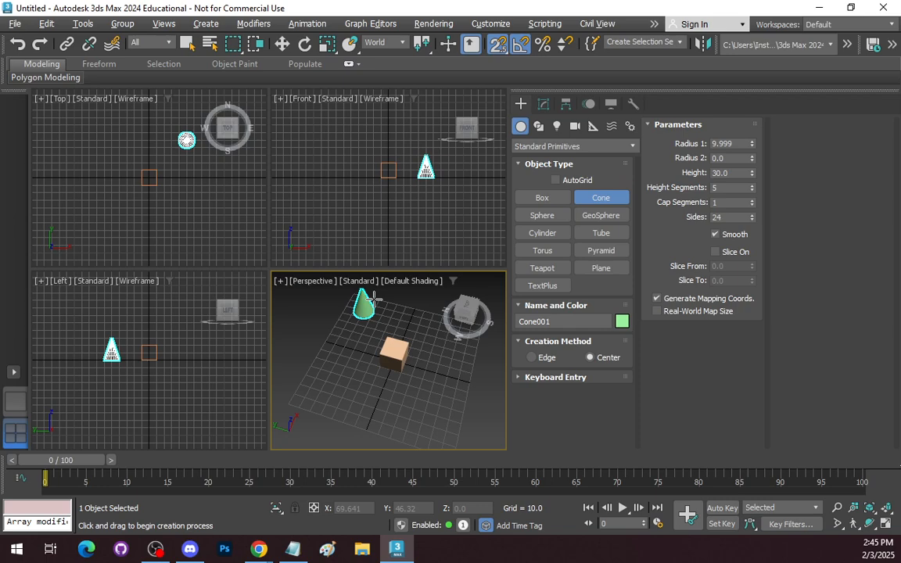
- Create a sphere with a radius of about 14.1 on the grid beside the box, in front of the cone
left_click(536, 216)
mouse_move(339, 356)
left_mouse_down()
mouse_move(365, 369)
mouse_move(354, 365)
left_mouse_up()
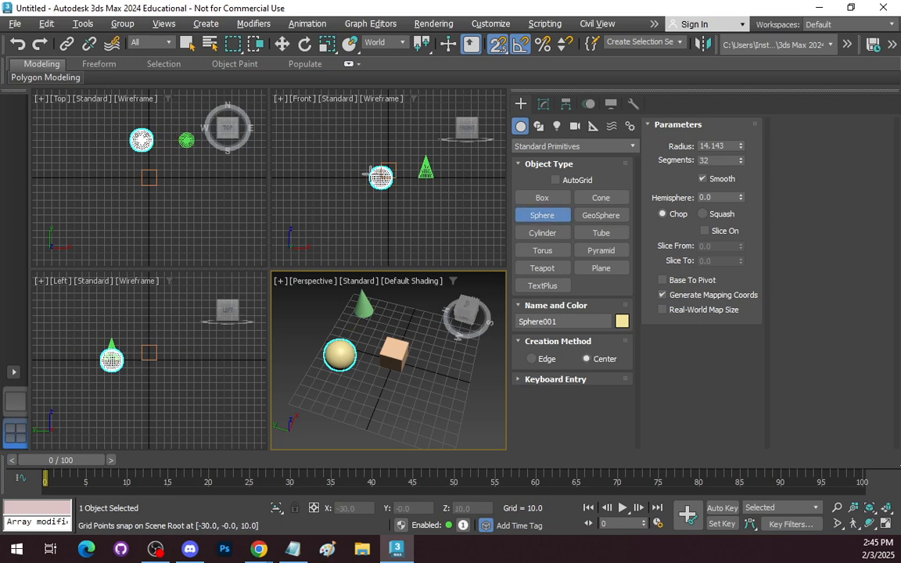
scroll(373, 176, "up", 4)
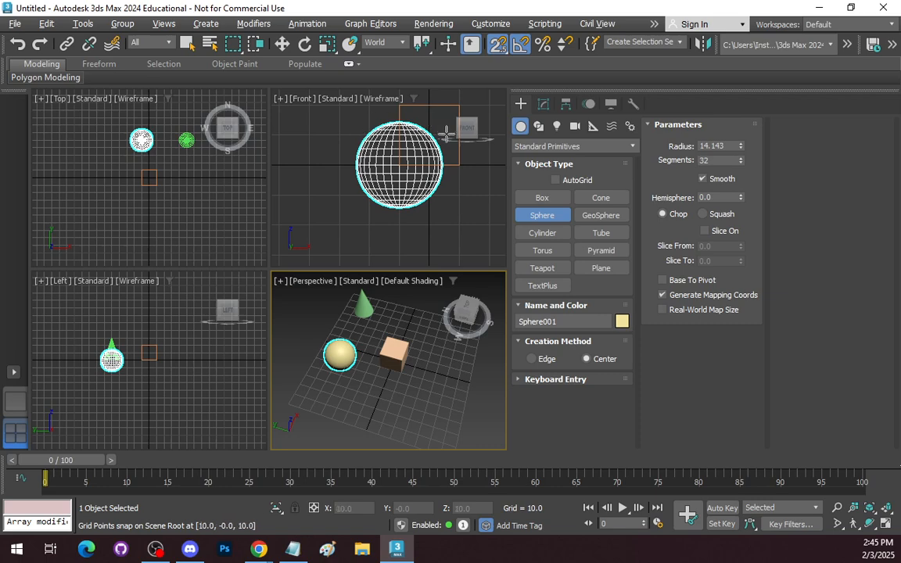
- Create a GeoSphere with a radius of about 14.1 between the sphere and the box, and set its segments to 3
left_click(601, 216)
left_click_drag(373, 383, 383, 403)
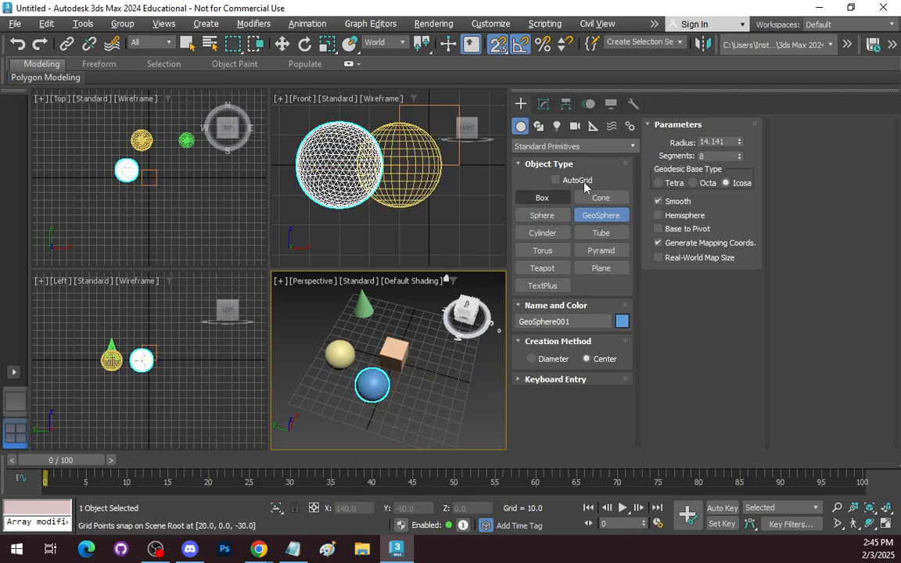
left_click_drag(739, 159, 740, 160)
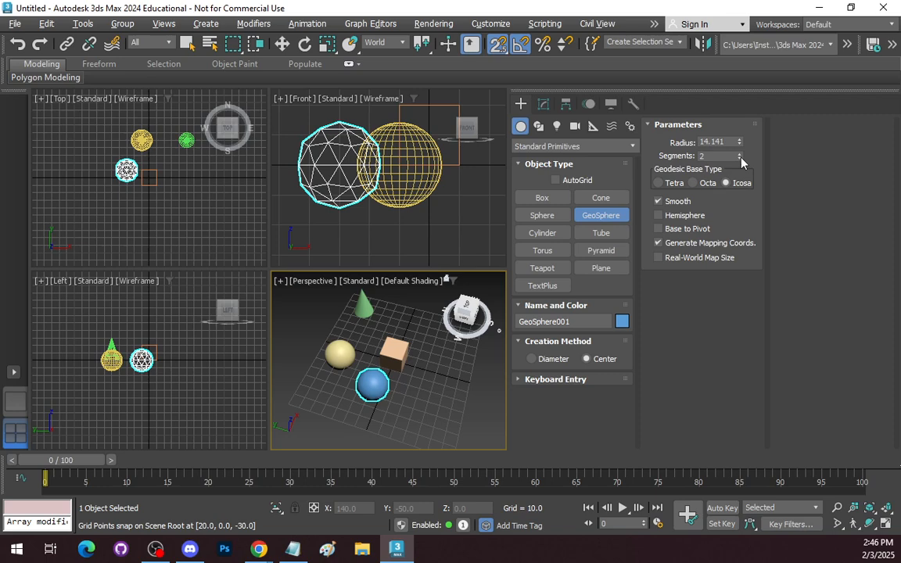
left_click(740, 158)
left_click(740, 154)
left_click(741, 154)
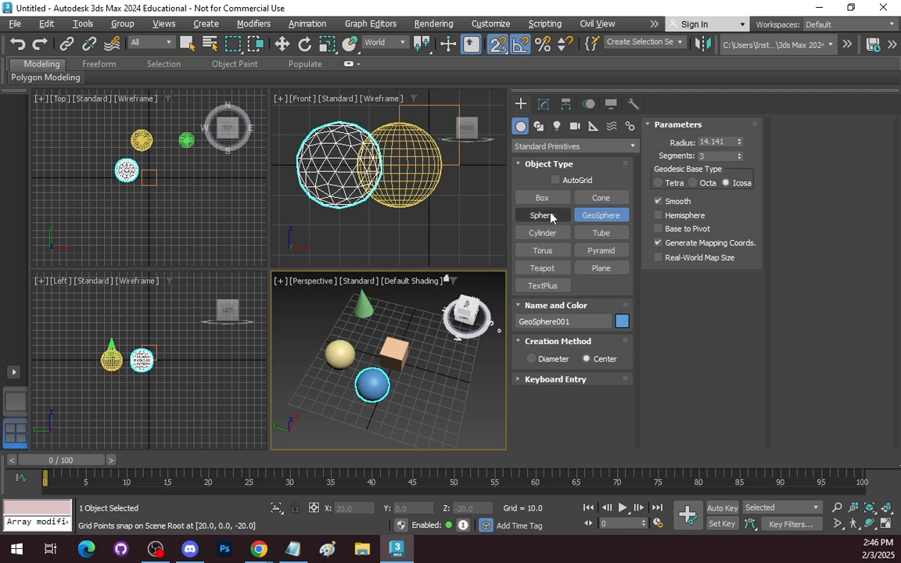
- Set the GeoSphere's radius to 20
left_click(552, 216)
left_click(543, 104)
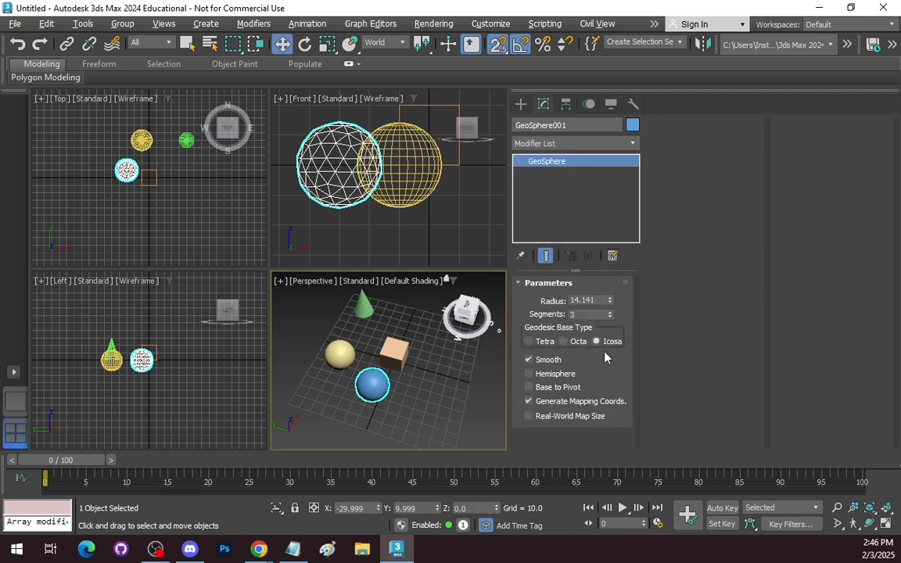
double_click(585, 300)
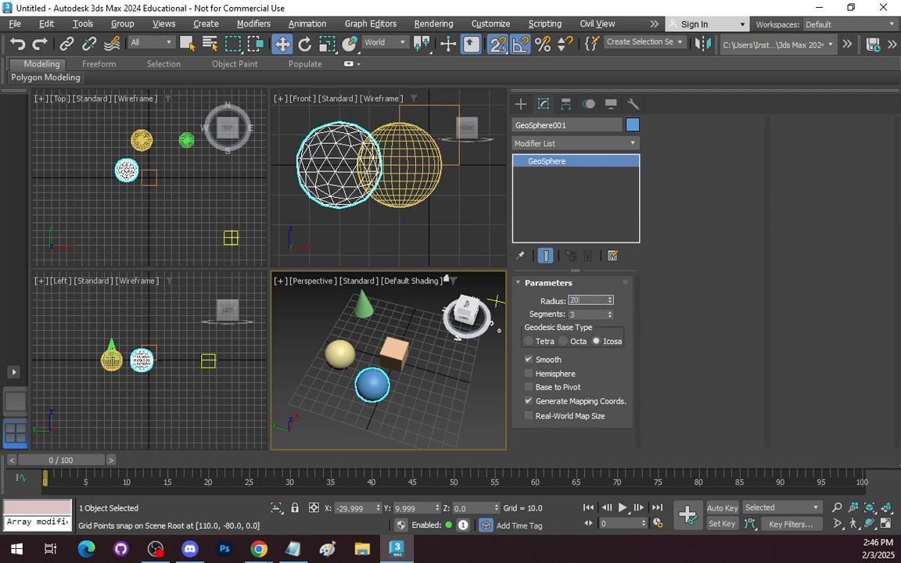
type("20")
key("Return")
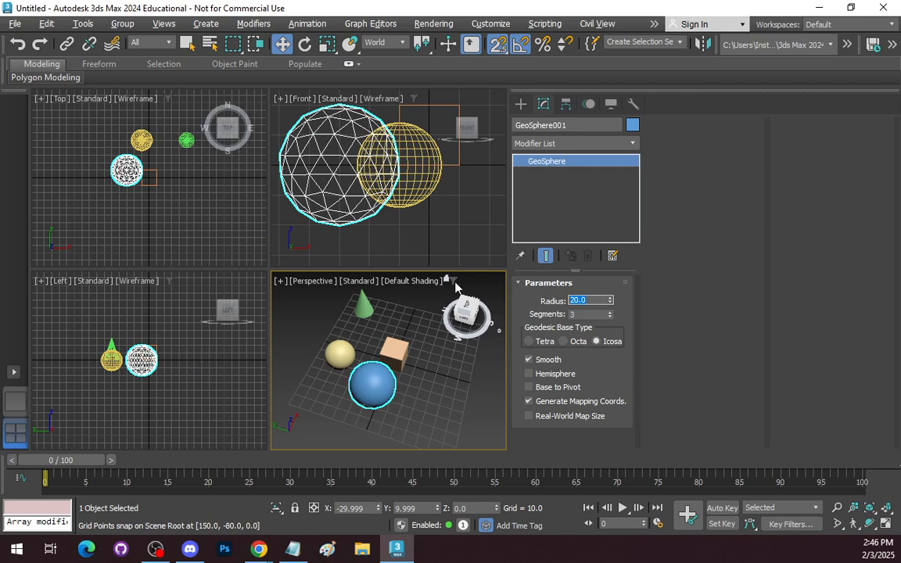
- Select the regular sphere and set its radius to 20
left_click(420, 166)
double_click(585, 304)
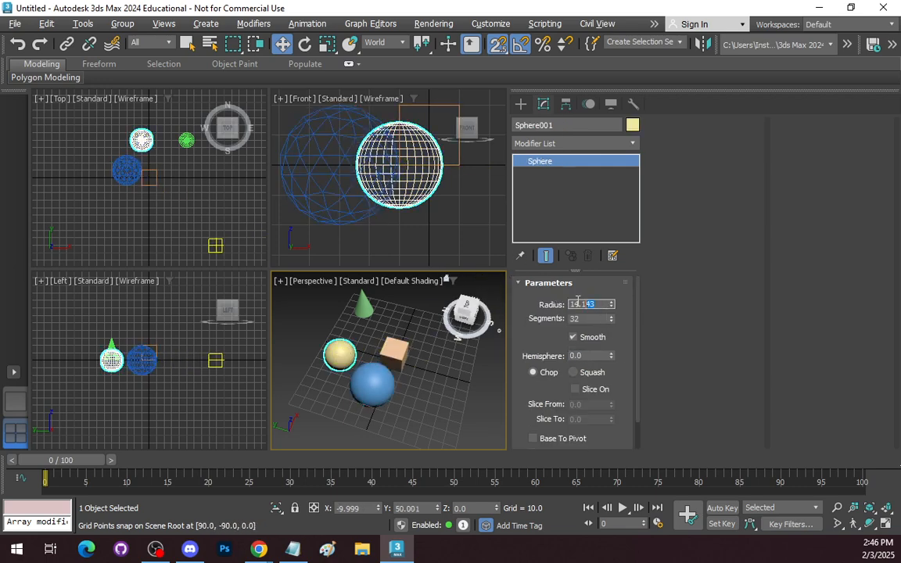
type("20")
key("Return")
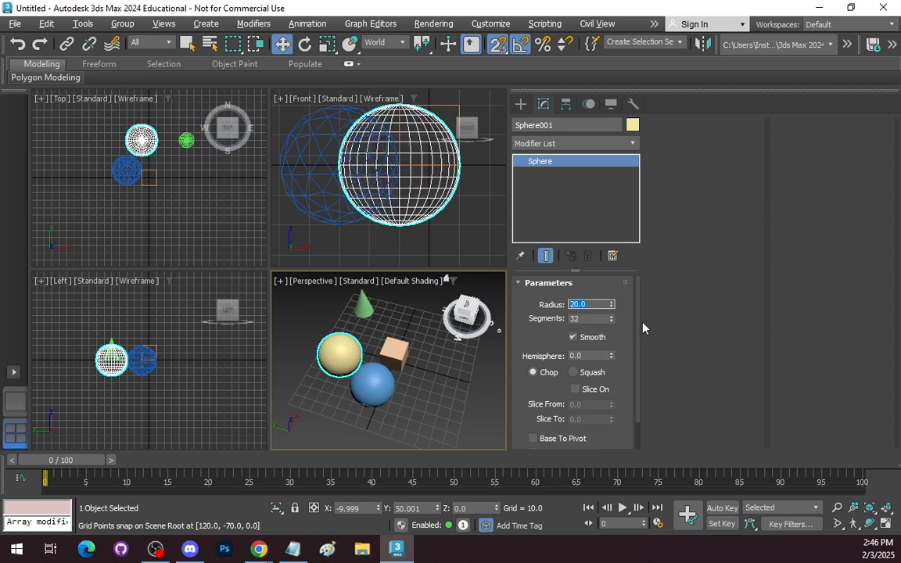
- Lower the sphere's segments step by step to 4
left_click_drag(612, 320, 612, 316)
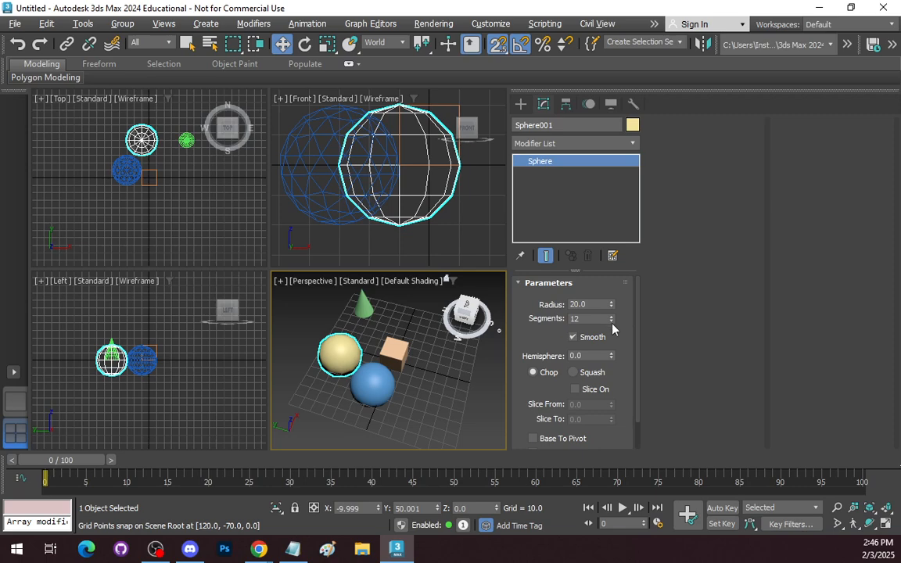
left_click(612, 321)
left_click(612, 320)
left_click(612, 320)
left_click(612, 321)
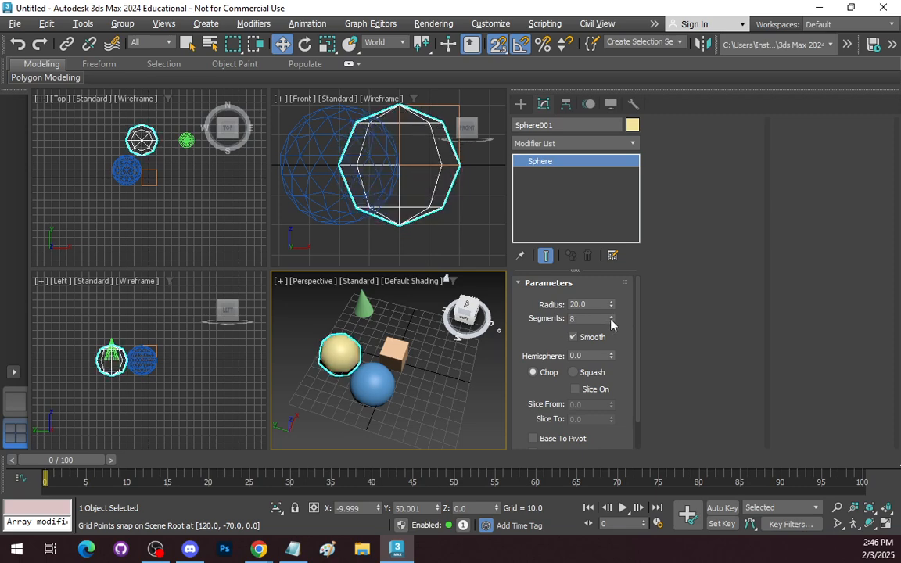
left_click(612, 321)
left_click(612, 321)
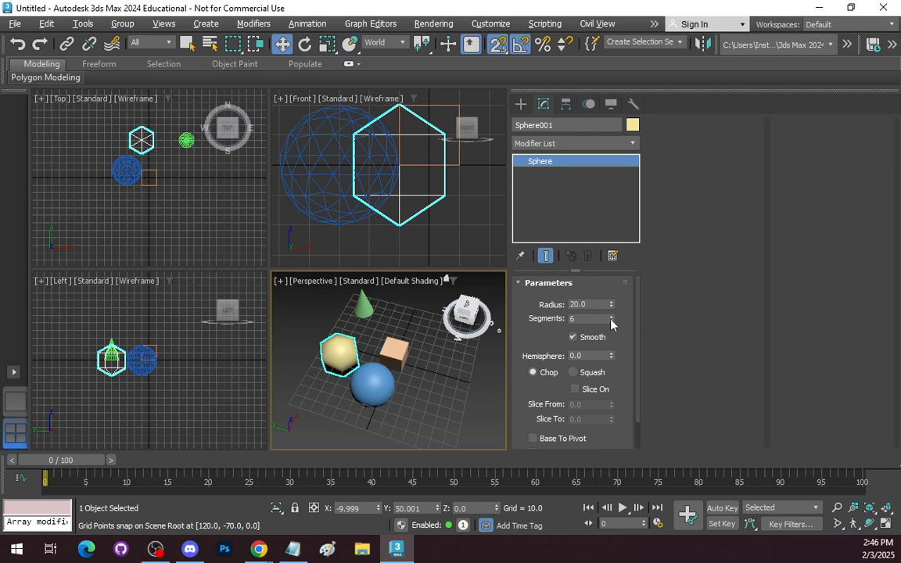
left_click(611, 321)
left_click(612, 321)
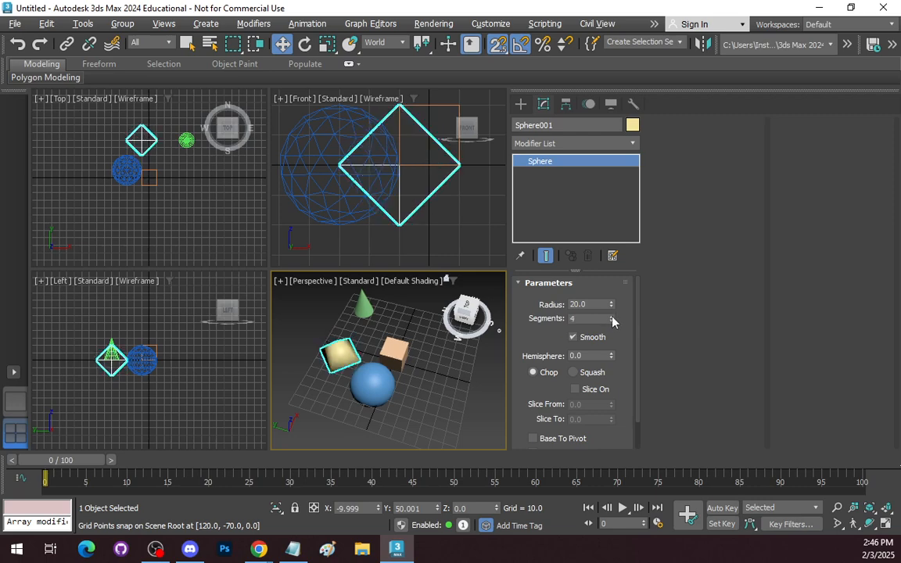
- Raise the sphere's segments gradually to 22 and set them to 32
left_click(611, 317)
left_click(612, 316)
left_click(612, 317)
left_click(611, 316)
left_click(611, 317)
left_click(612, 316)
left_click(611, 317)
left_click(612, 317)
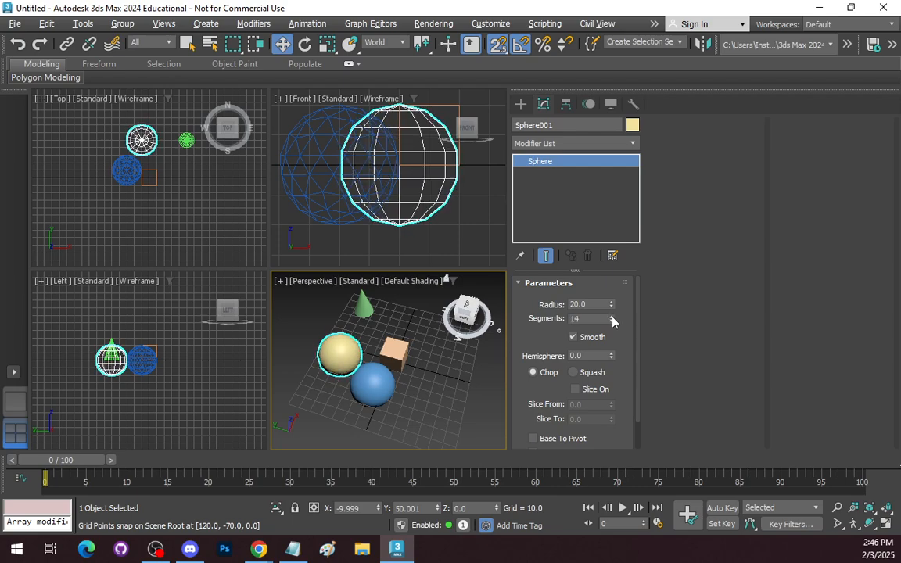
left_click(612, 316)
left_click(612, 316)
left_click(611, 317)
left_click(612, 316)
left_click(612, 316)
left_click(611, 317)
left_click(612, 317)
left_click(588, 319)
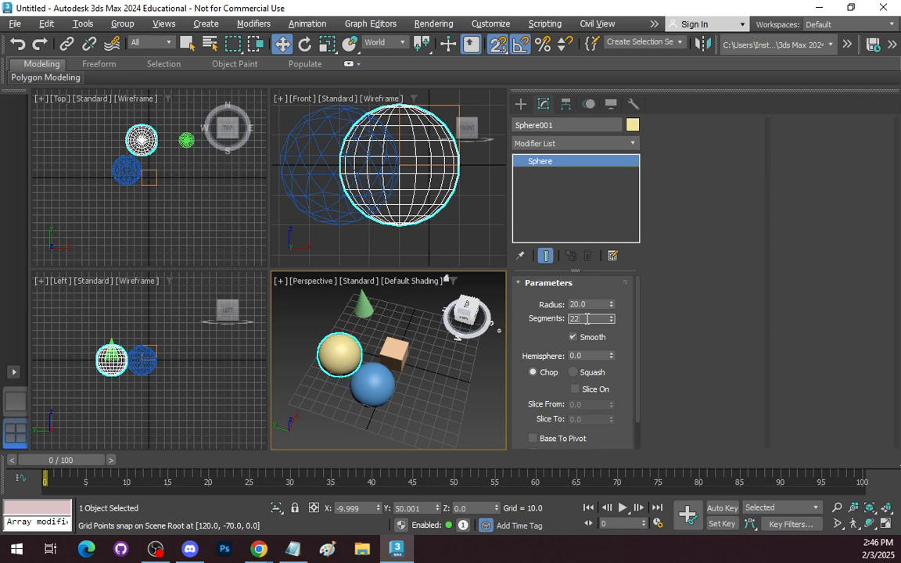
type("32")
key("Return")
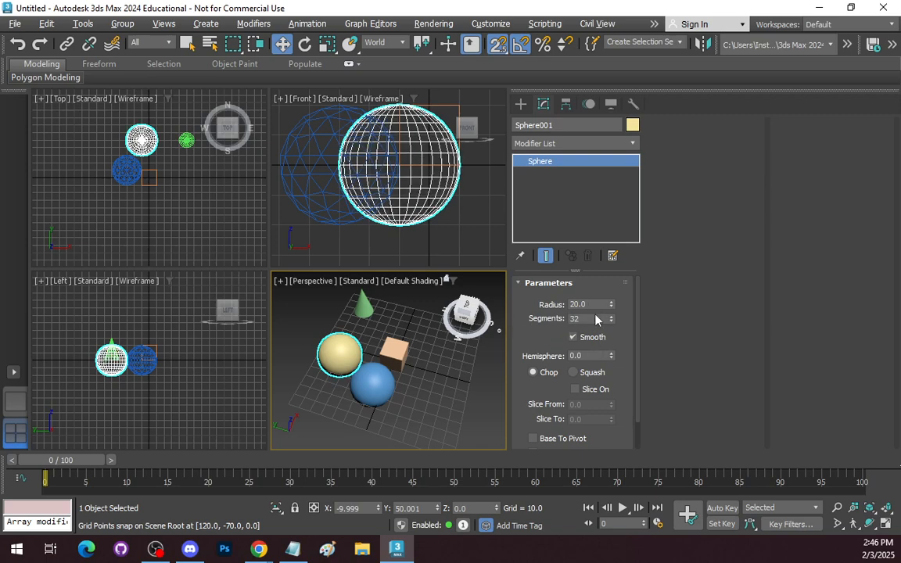
- Try 13 segments on the sphere and settle on 16
left_click_drag(588, 319, 527, 320)
type("13")
key("Return")
type("15")
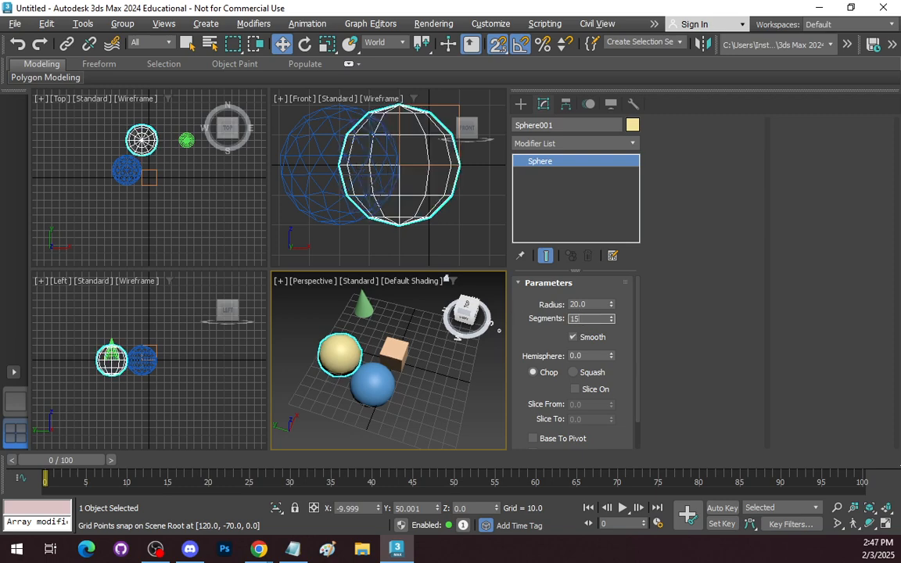
key("BackSpace")
type("6")
key("Return")
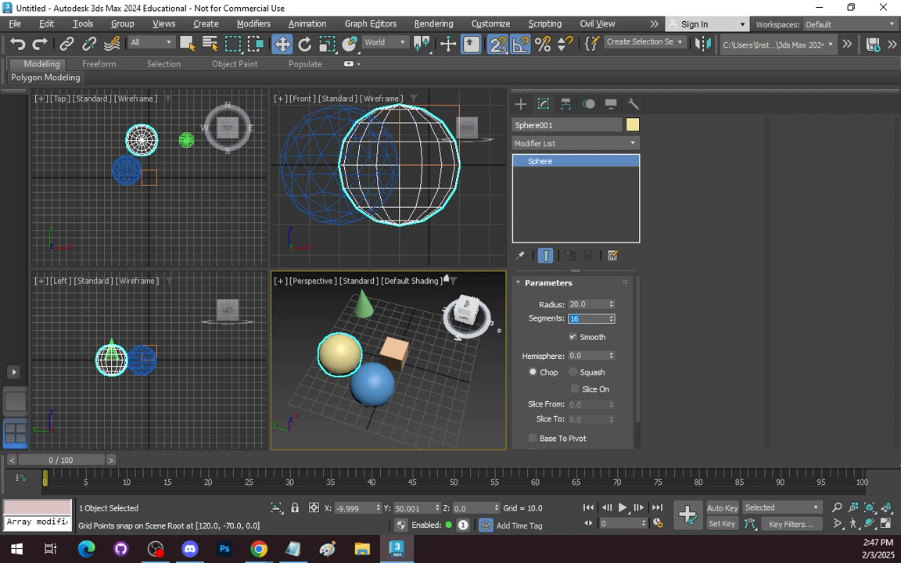
- Try slicing the sphere with Slice To at 90 degrees and switch the slice off again
left_click(577, 389)
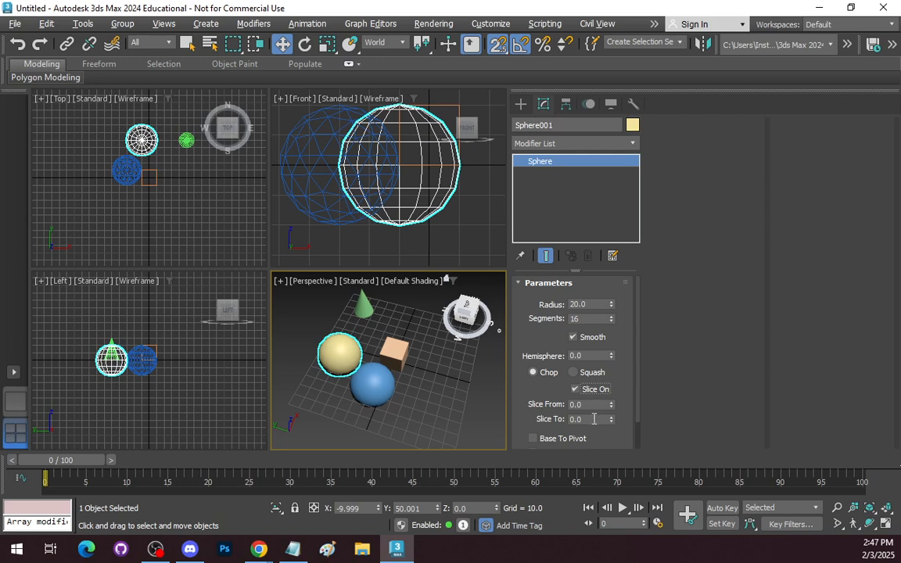
left_click(588, 419)
type("90")
key("Return")
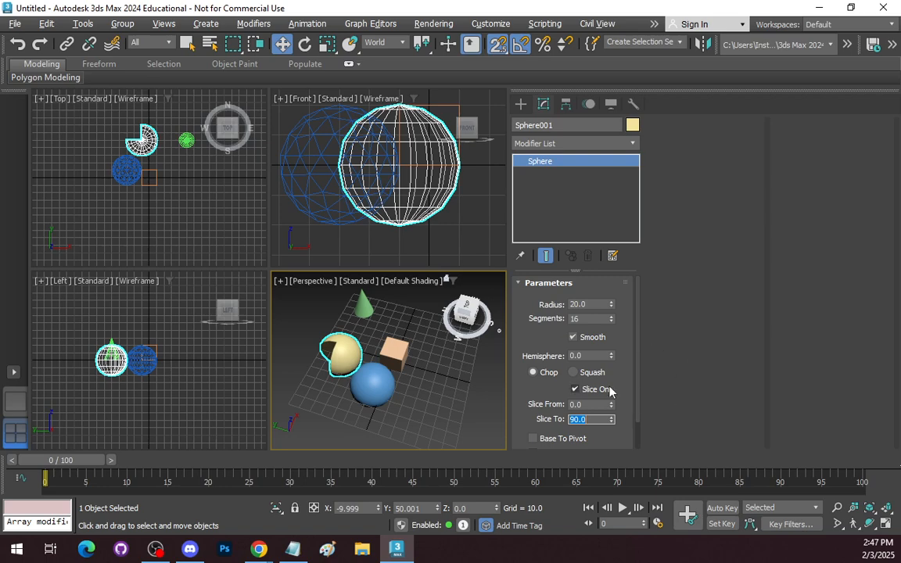
left_click(576, 390)
- Create a cylinder with a radius of about 14.1 and a height of 60 on the grid in front of the box
left_click(520, 104)
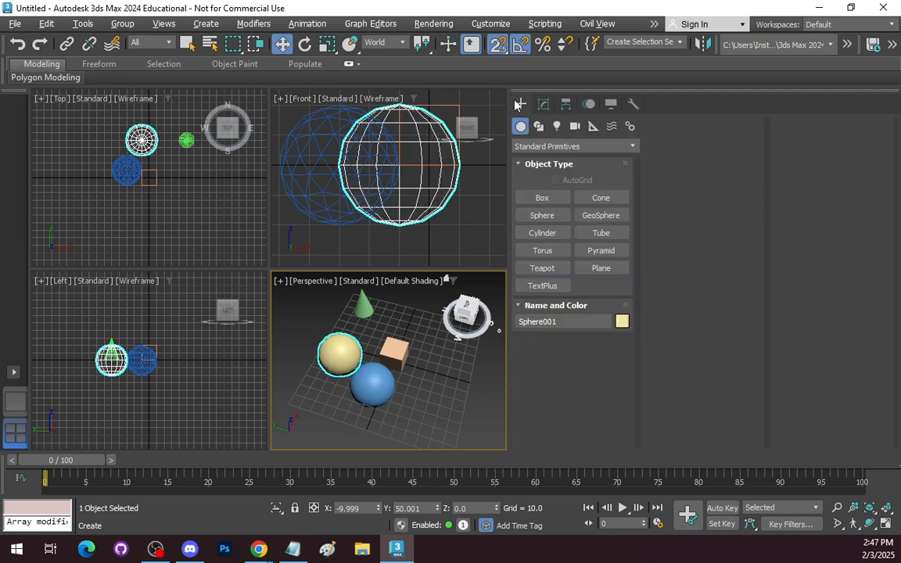
left_click(542, 233)
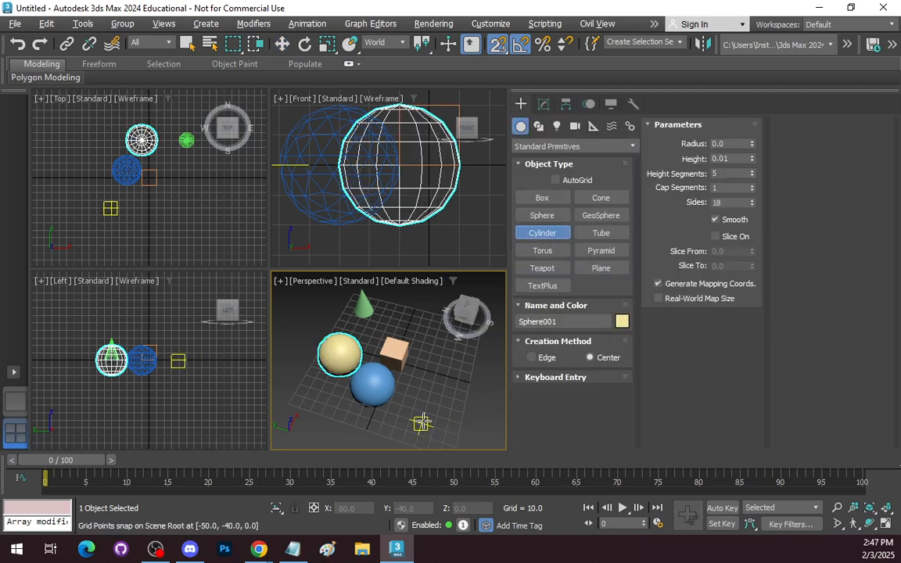
left_click_drag(420, 385, 438, 375)
left_click(423, 391)
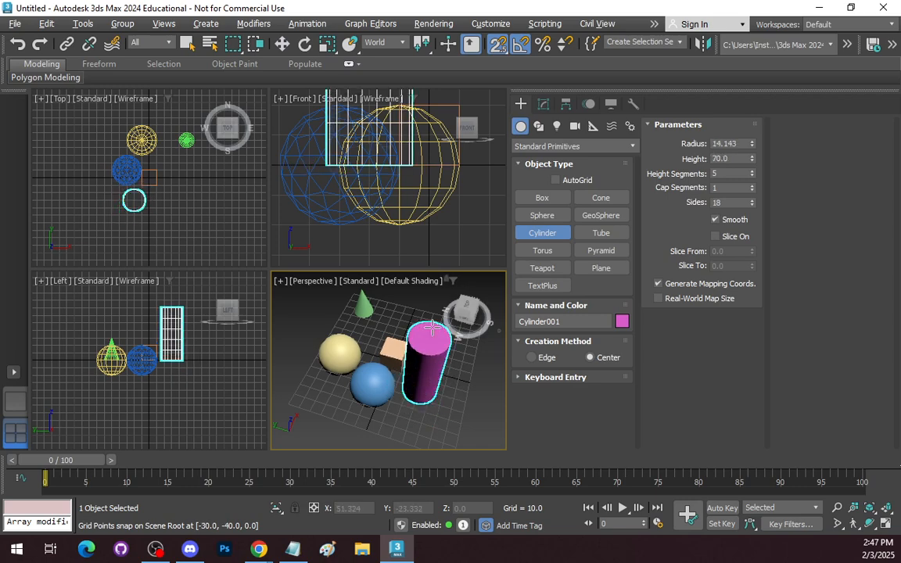
left_click(434, 342)
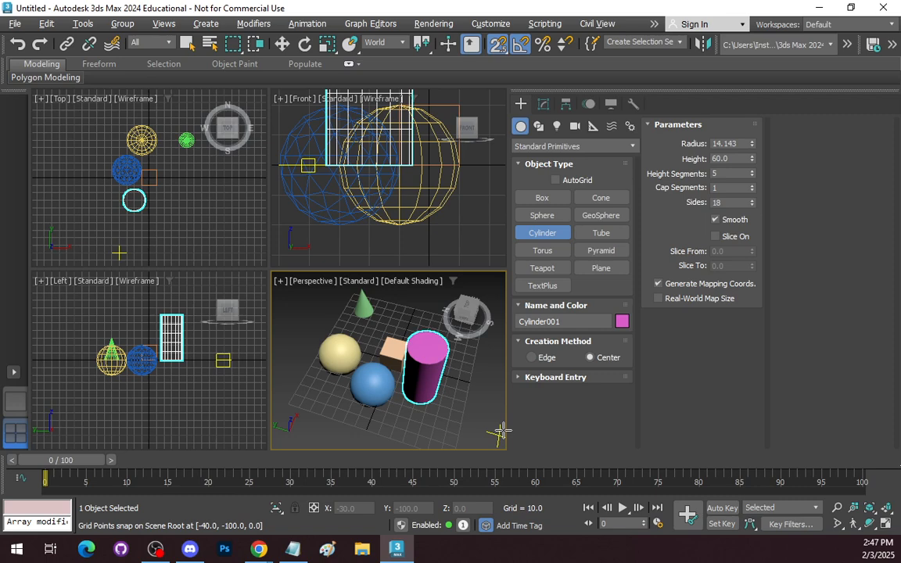
- Delete the geosphere, the box, the sphere and the cone, keeping only the cylinder in the scene
left_click(376, 378)
left_click(375, 387)
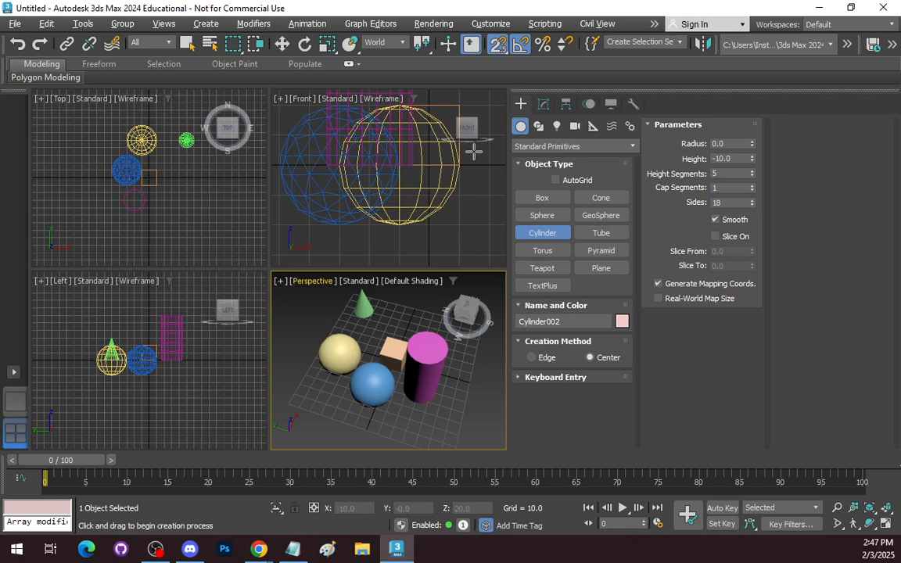
left_click(282, 44)
left_click(367, 383)
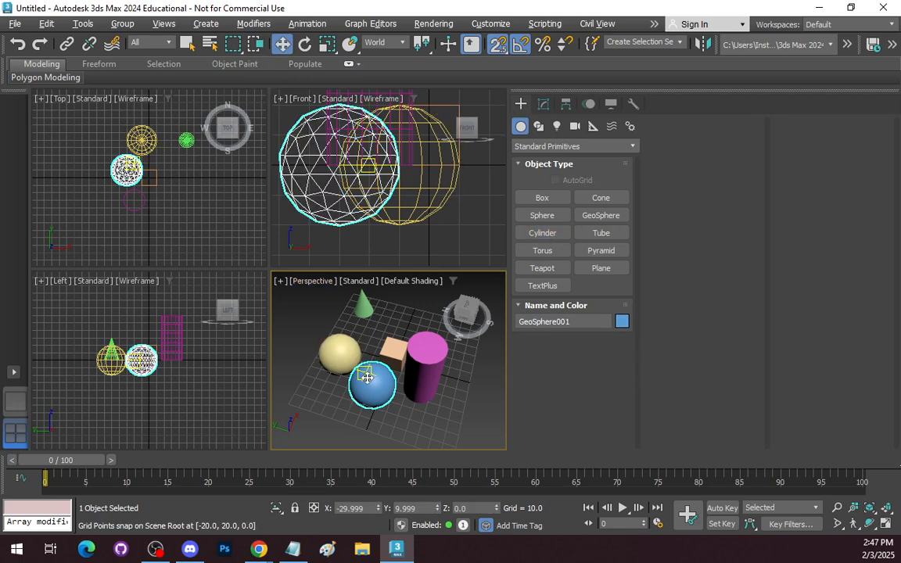
key("Delete")
left_click(393, 352)
key("Delete")
left_click(338, 353)
key("Delete")
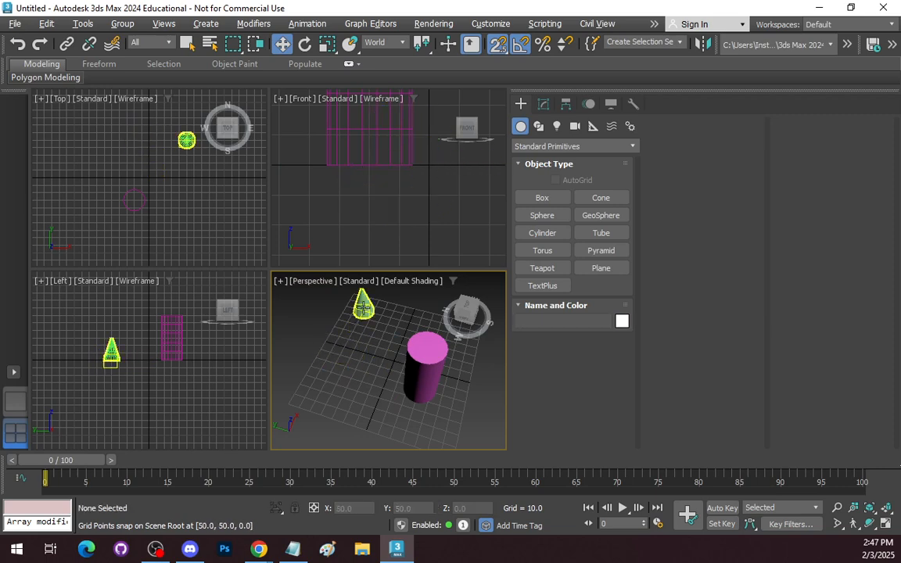
left_click(366, 309)
key("Delete")
- Set the cylinder's radius to 20
left_click(869, 507)
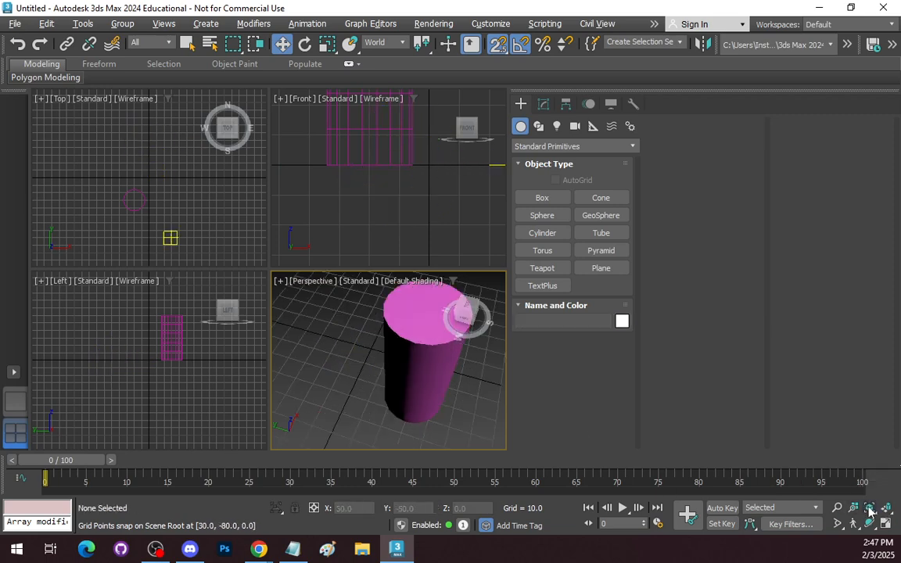
left_click(362, 138)
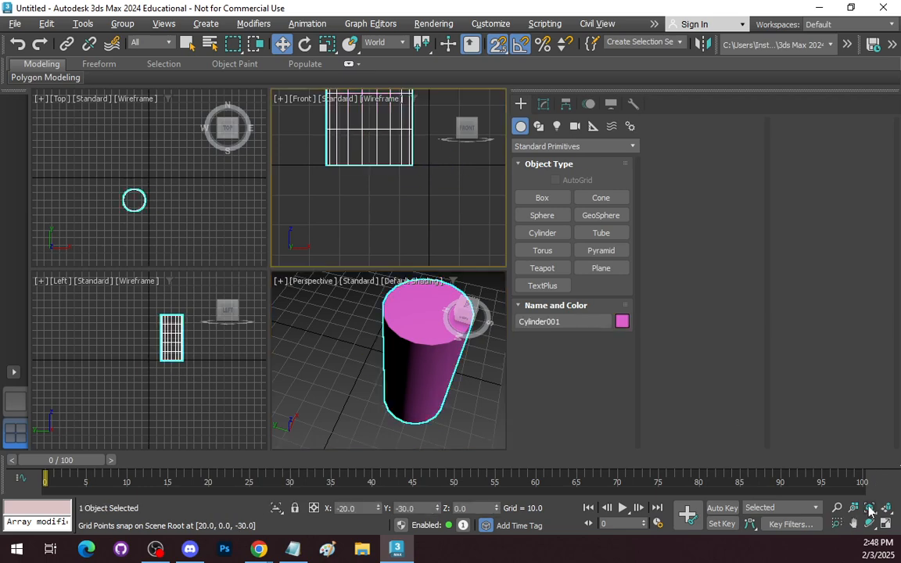
left_click(870, 508)
left_click(543, 104)
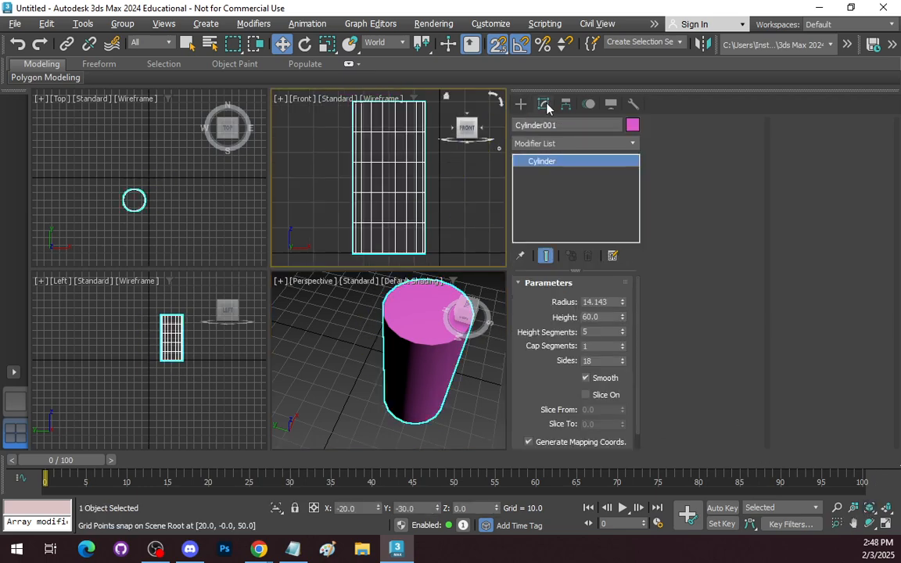
double_click(598, 302)
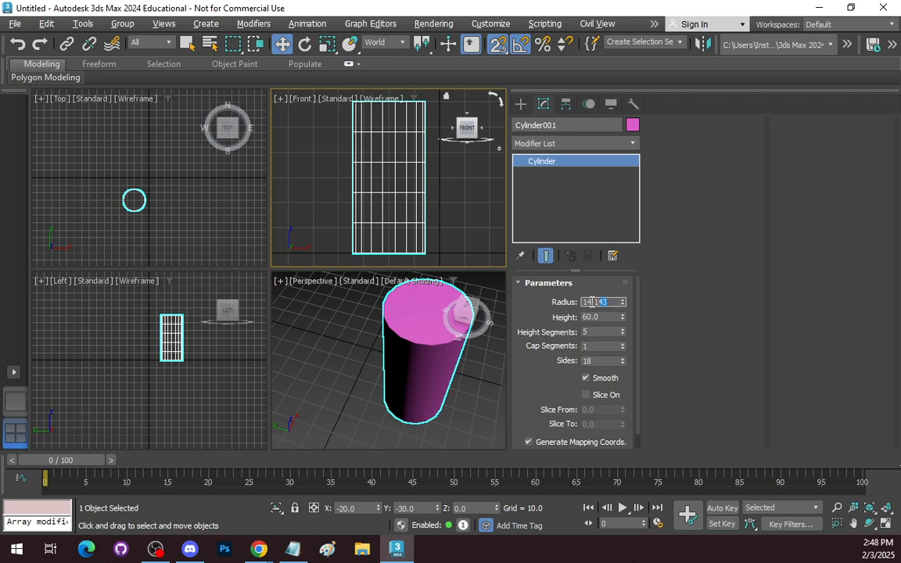
type("12")
key("BackSpace")
key("BackSpace")
type("20")
key("Return")
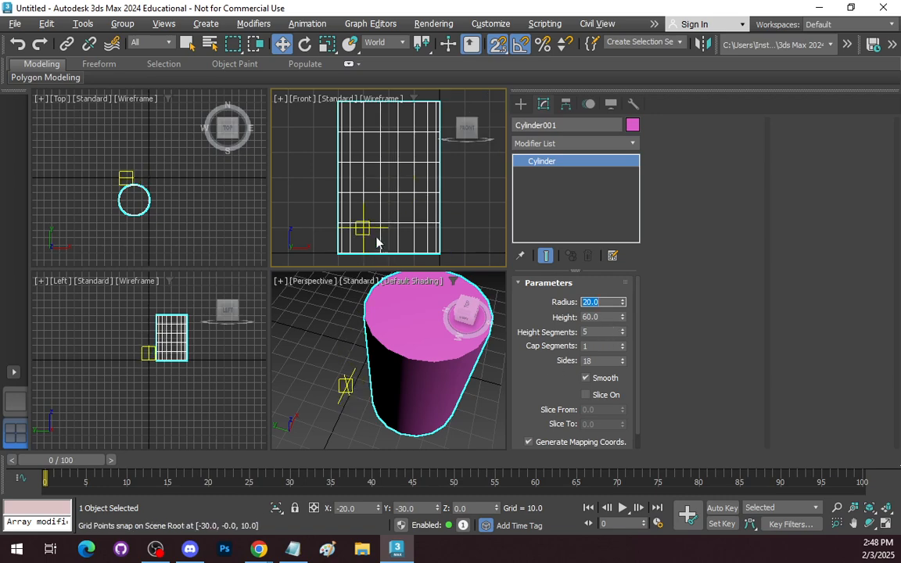
- Reduce the cylinder's height segments to 1
key("Tab")
key("Tab")
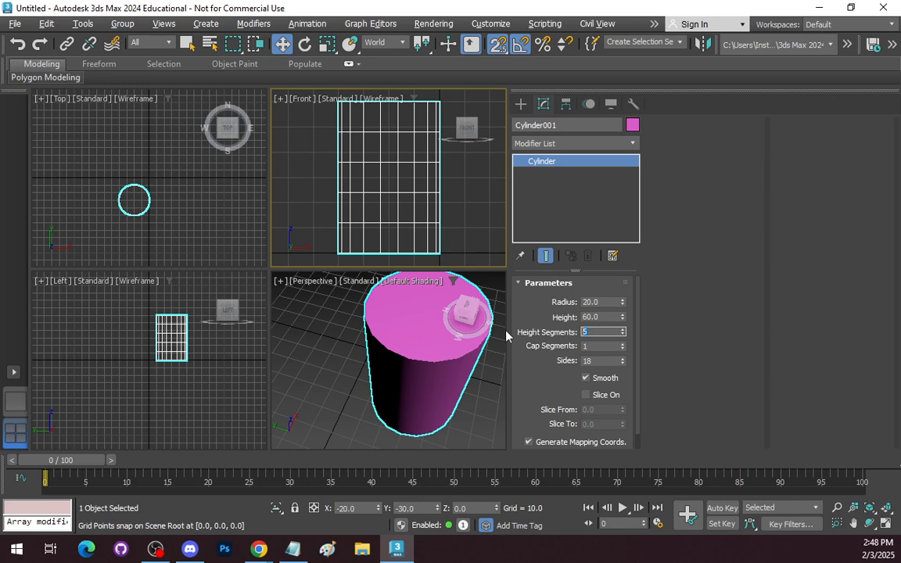
type("1")
key("Return")
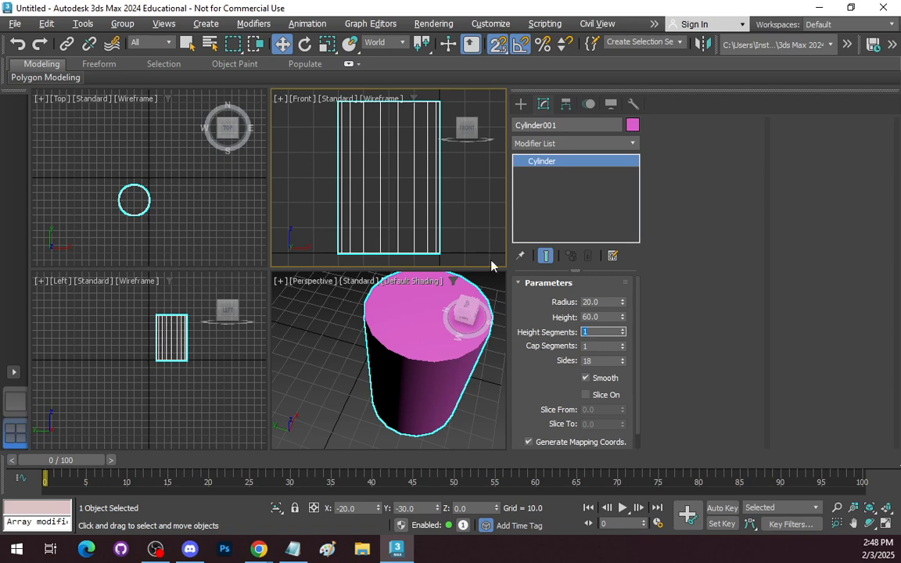
- Set the cylinder's cap segments to 2
scroll(155, 226, "up", 5)
middle_click_drag(156, 225, 200, 224)
left_click_drag(610, 345, 538, 348)
type("2")
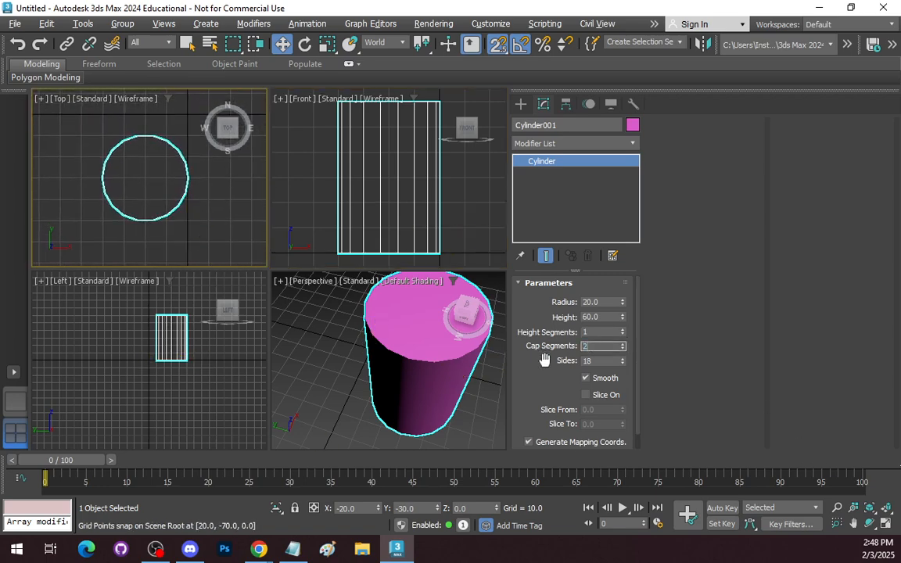
key("Return")
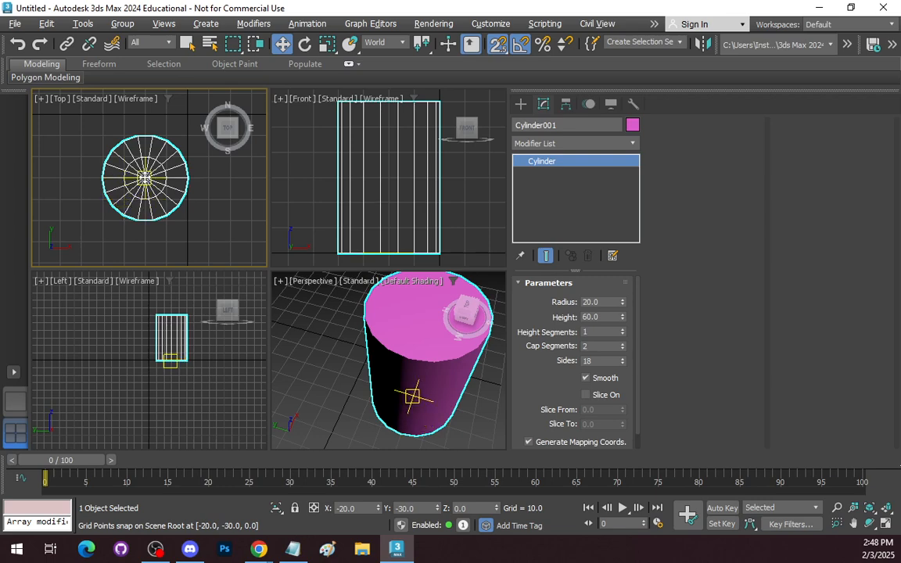
- Try 12 and 8 sides on the cylinder and reduce it to 3 sides
left_click(607, 362)
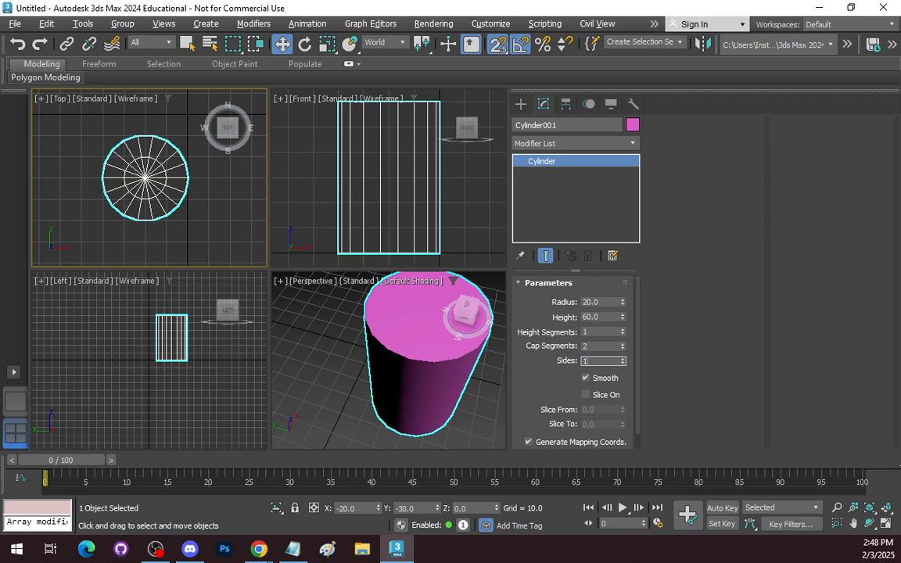
type("12")
key("Return")
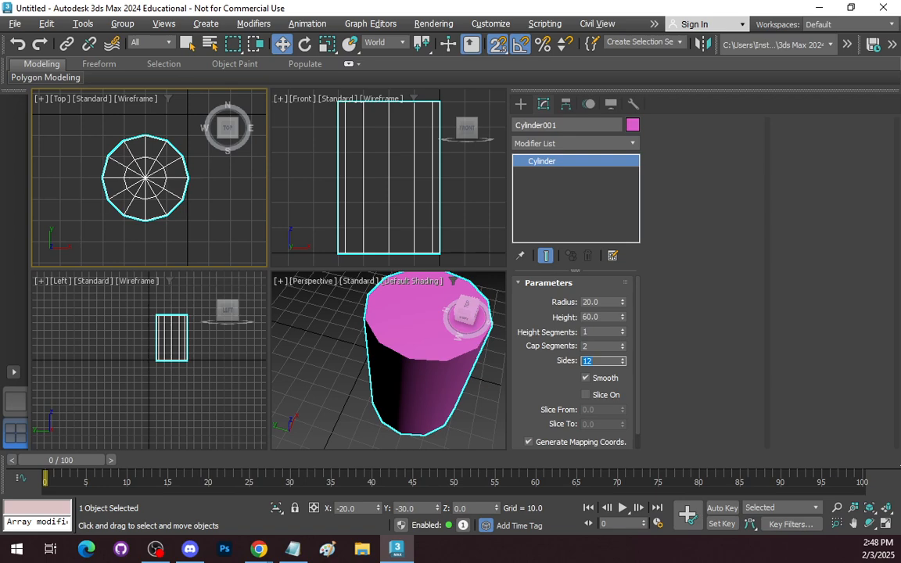
type("8")
key("Return")
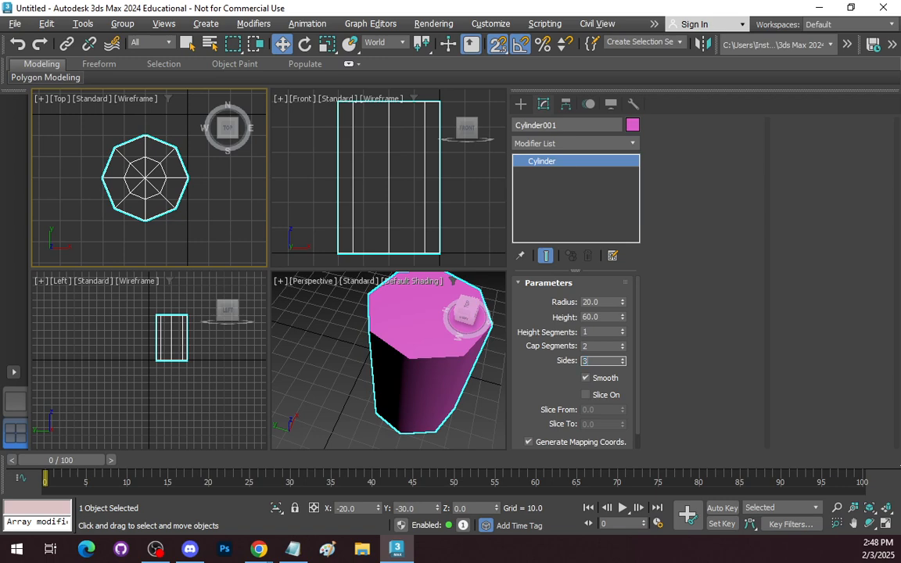
type("3")
key("Return")
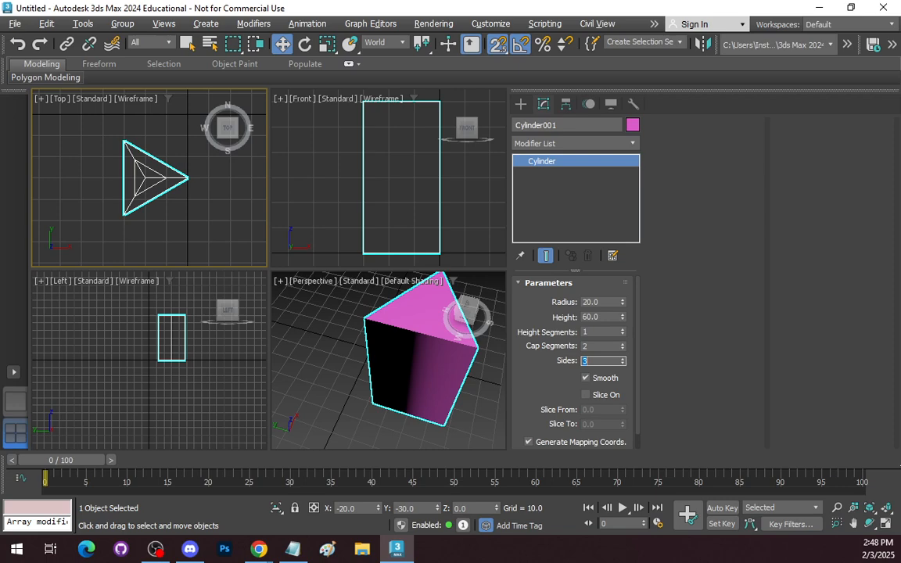
- Turn off smoothing on the three-sided cylinder and examine its flat faces
left_click(586, 379)
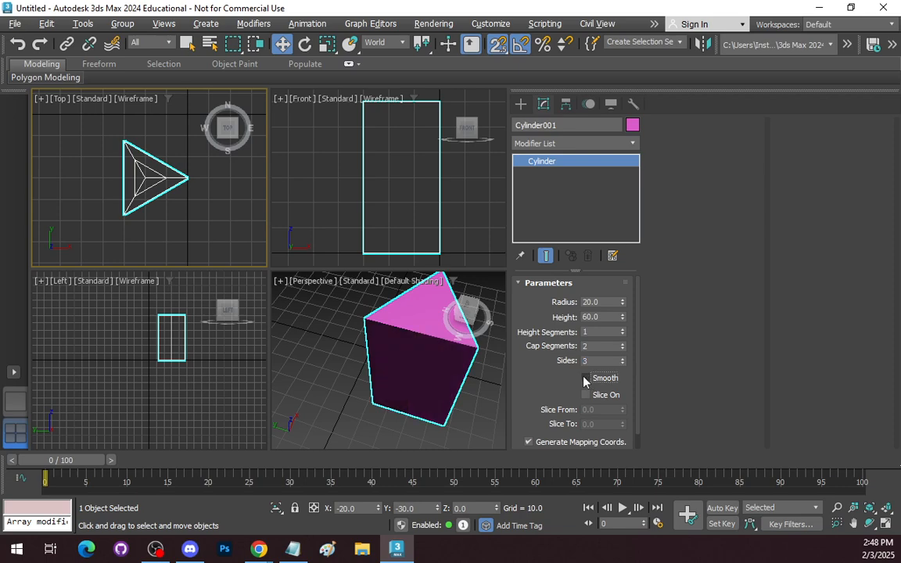
scroll(464, 381, "down", 2)
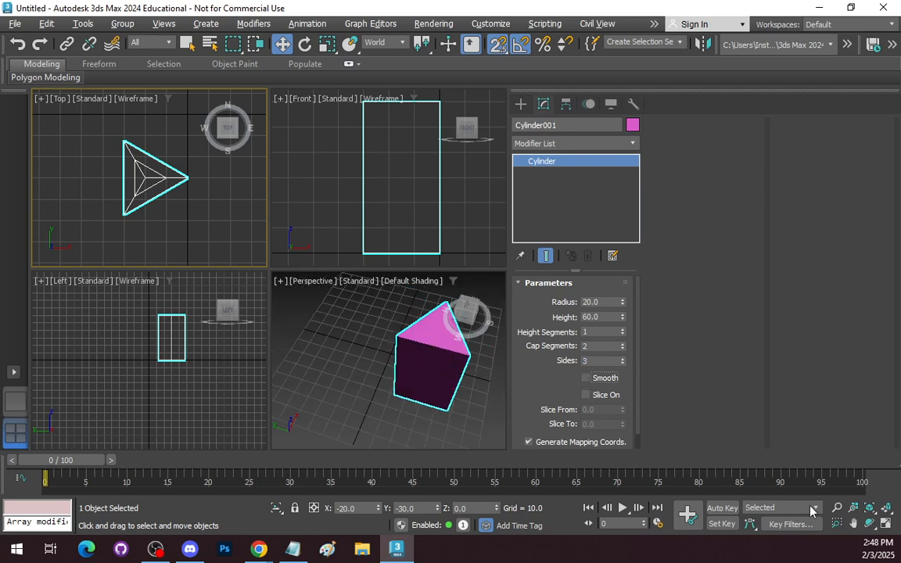
left_click(870, 525)
left_click_drag(432, 366, 482, 324)
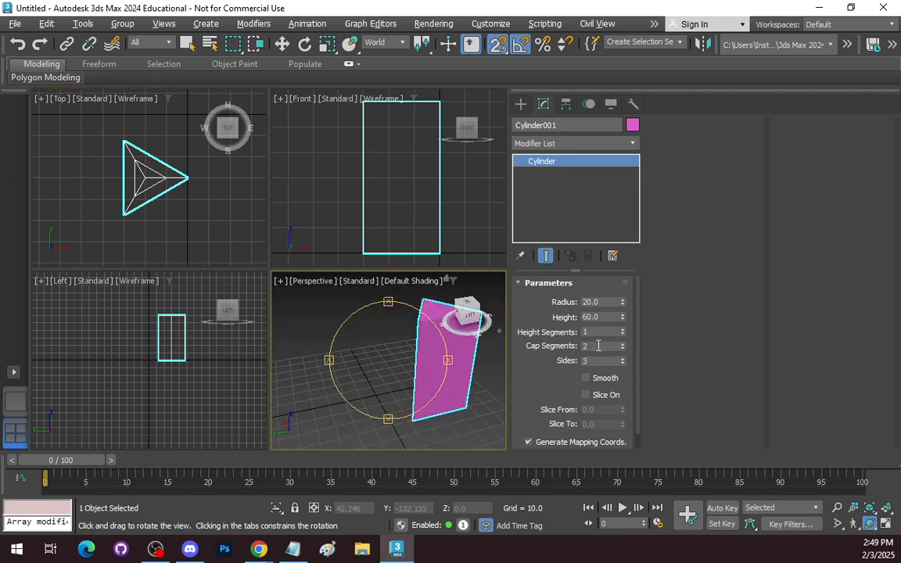
- Set the cylinder's cap segments back to 1
left_click_drag(596, 347, 538, 345)
type("1")
key("shift+Tab")
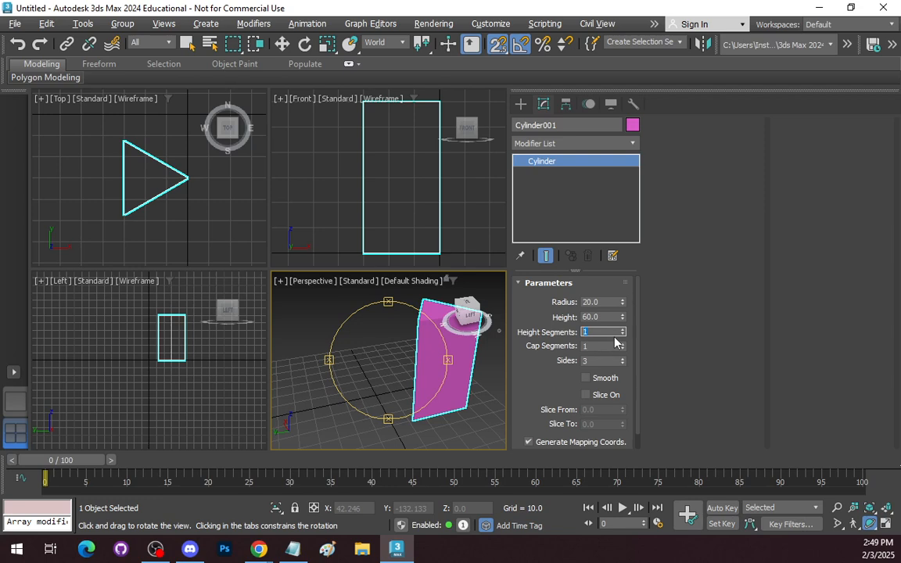
- Set the cylinder's sides to 18 and turn its smoothing back on
key("Tab")
key("Tab")
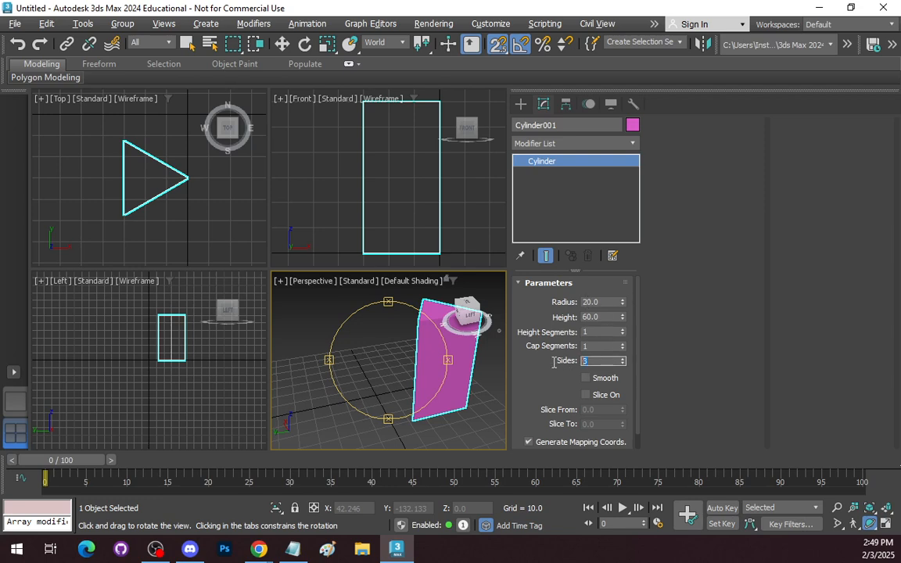
type("18")
key("Return")
scroll(421, 378, "up", 3)
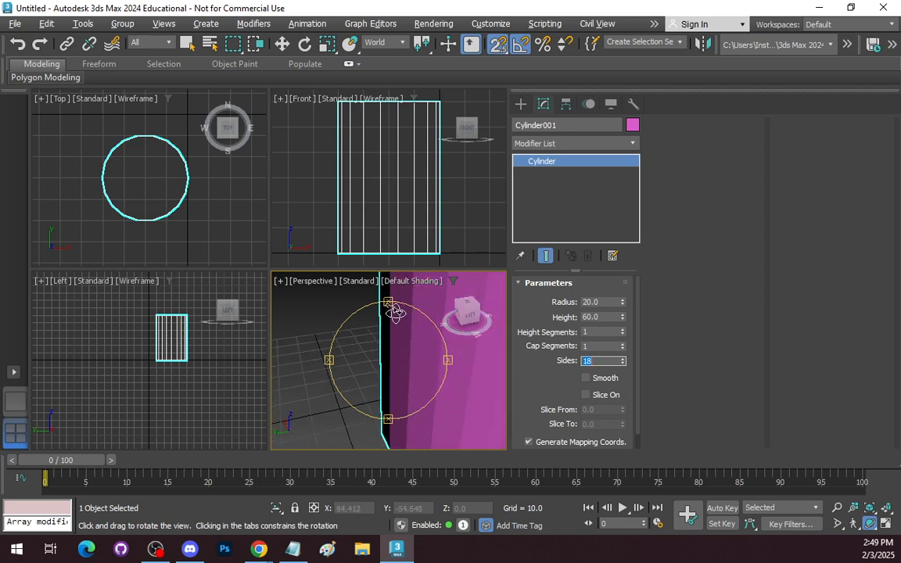
left_click_drag(395, 309, 402, 331)
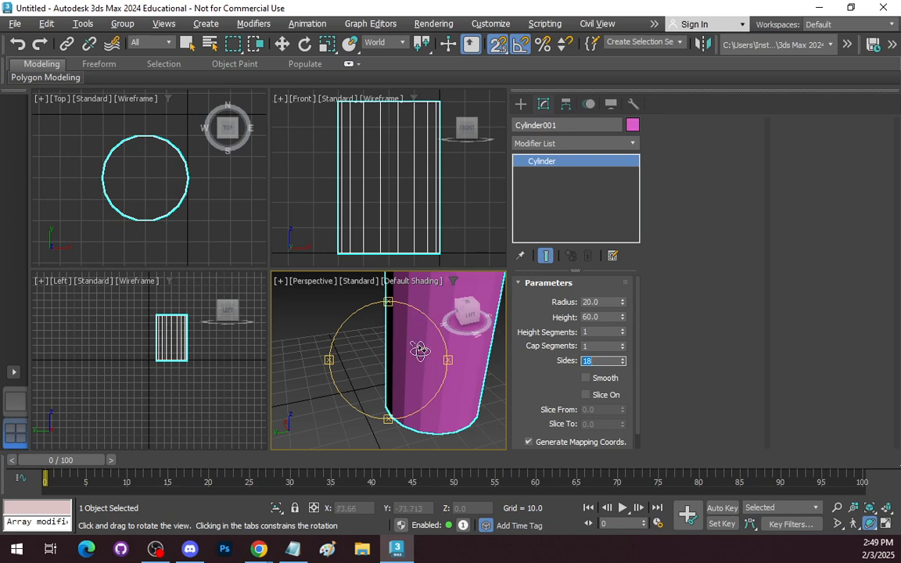
left_click(586, 379)
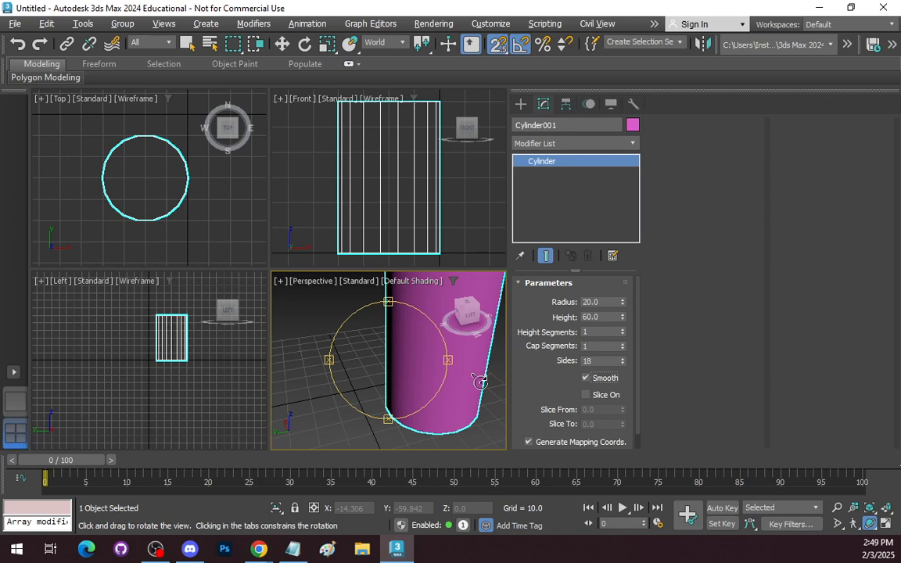
- Delete the cylinder
left_click(520, 105)
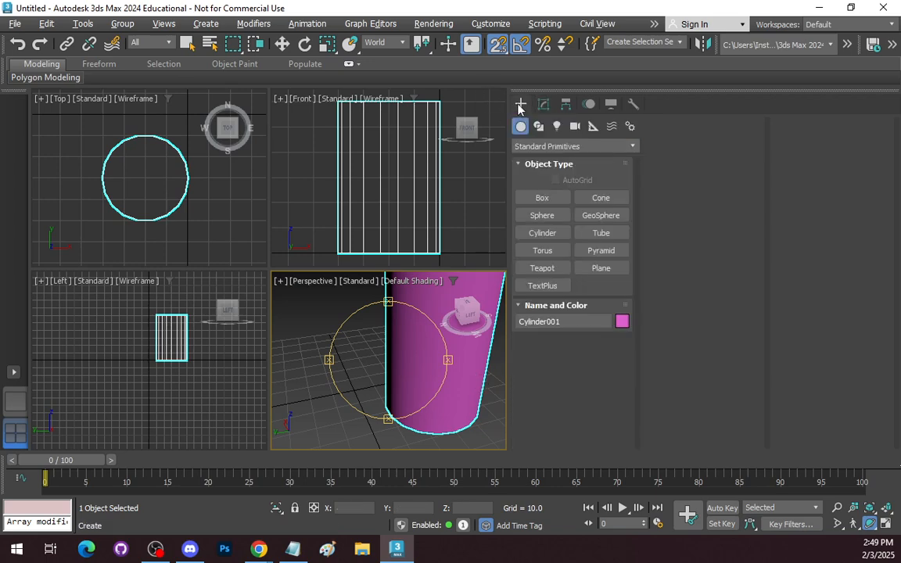
key("Delete")
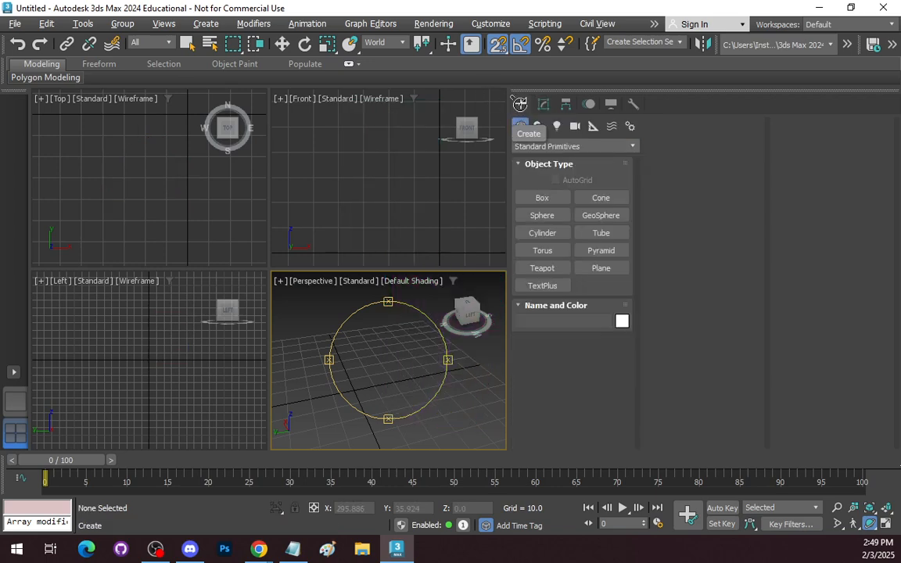
- Create a tube with radii of 40 and 20 and a height of about 32.2 in the perspective view, and delete it again
left_click(599, 234)
left_click_drag(375, 362, 396, 395)
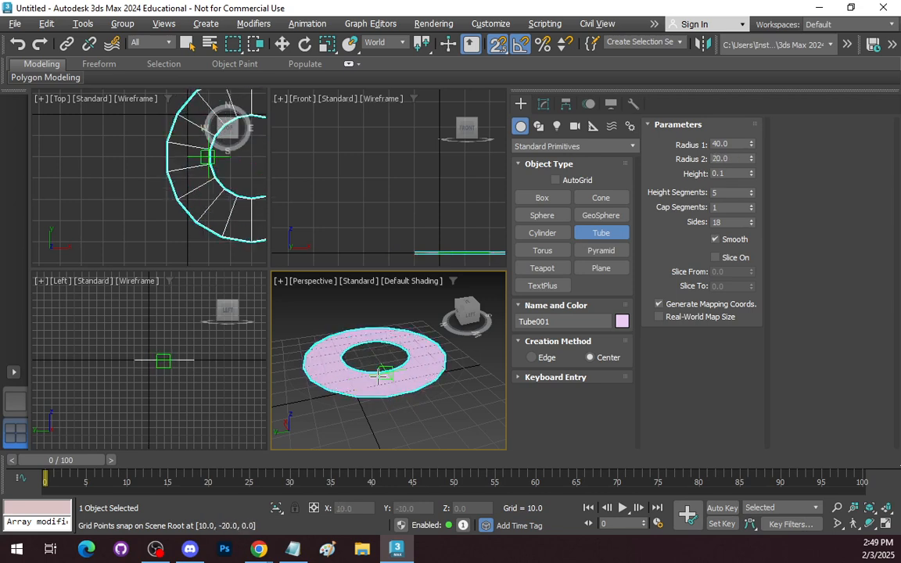
left_click(379, 375)
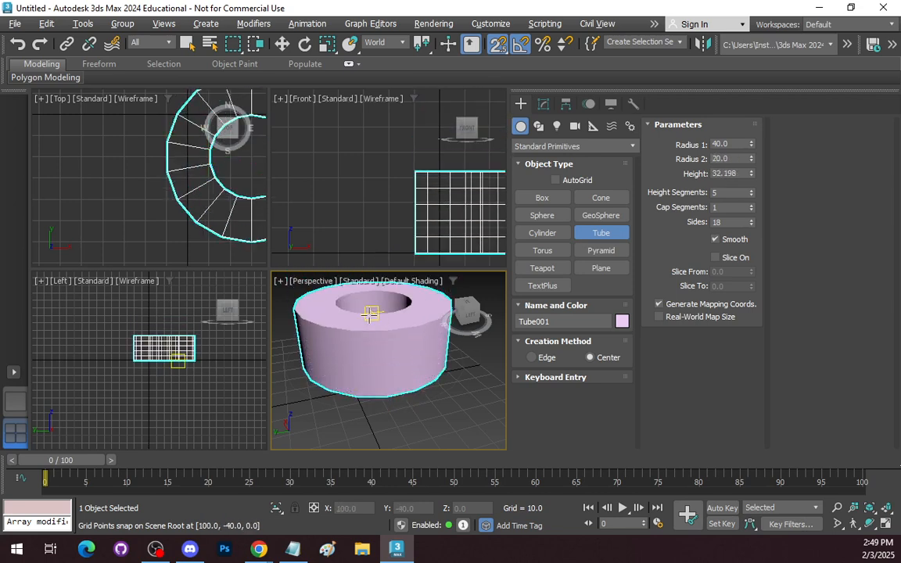
left_click(368, 315)
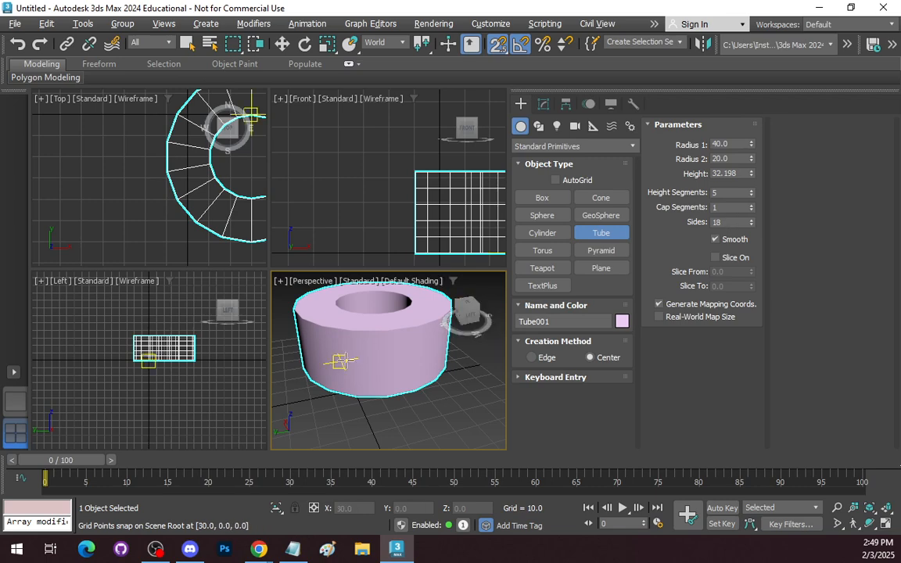
key("Delete")
- Create a torus with radii of about 36.4 and 4.8 in the perspective view and undo its creation
left_click(542, 250)
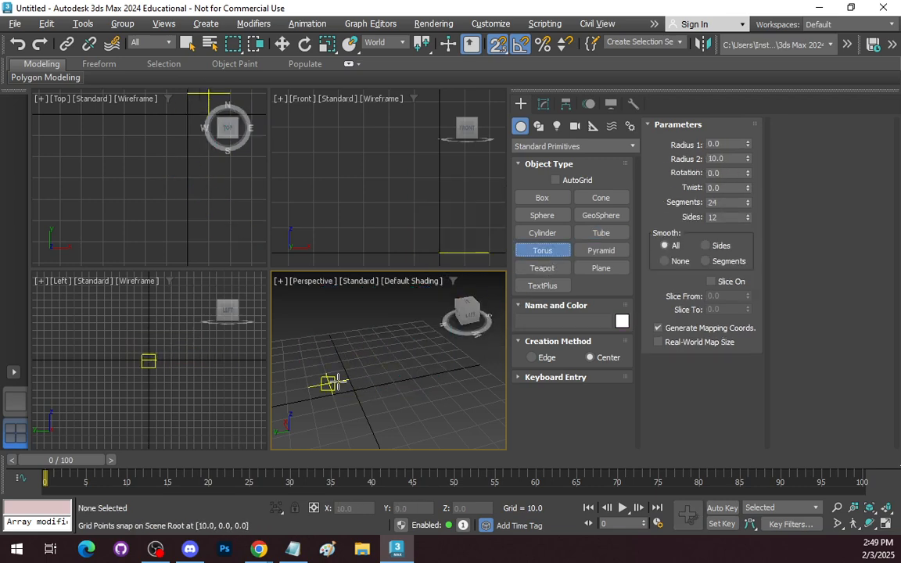
left_click_drag(322, 381, 398, 440)
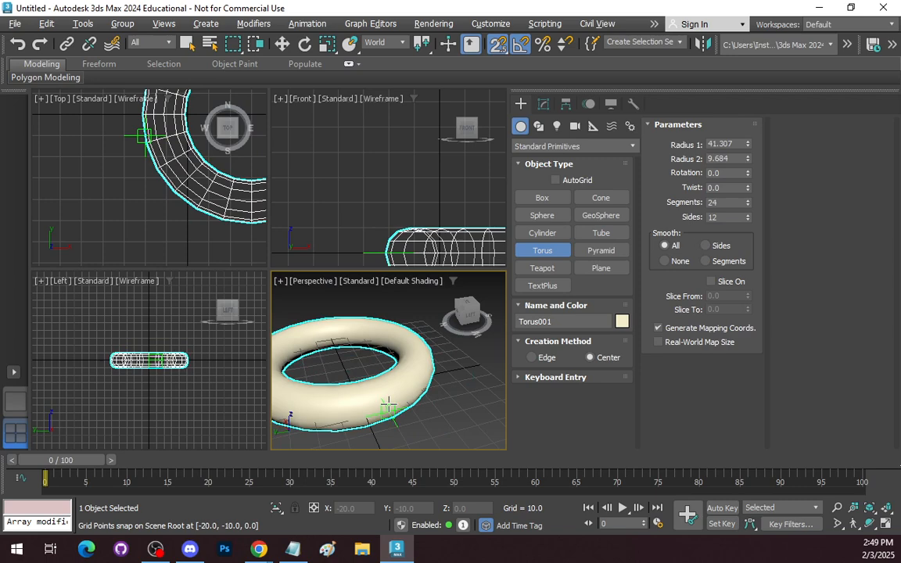
left_click(384, 402)
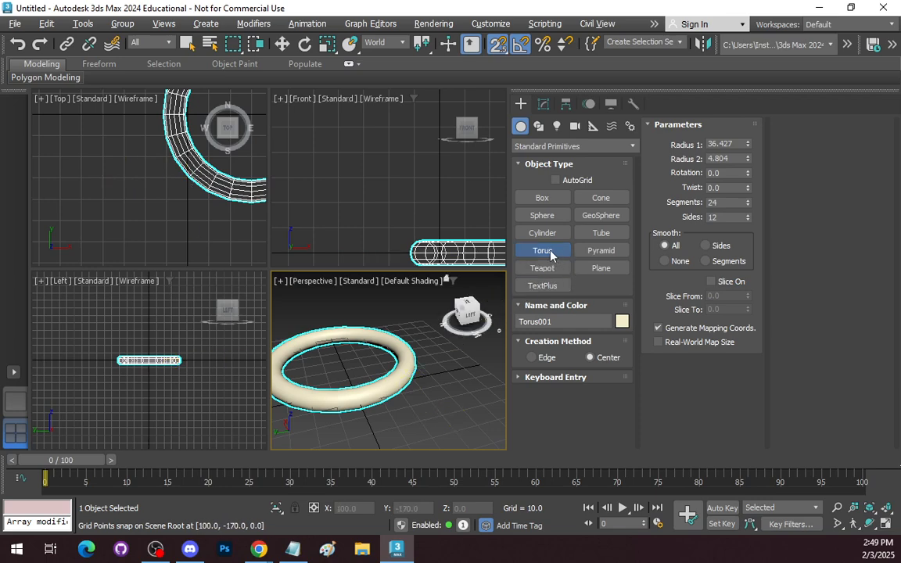
key("ctrl+z")
- Create a pyramid 30 wide, 40 deep and 30 high on the grid in the perspective view
left_click(594, 251)
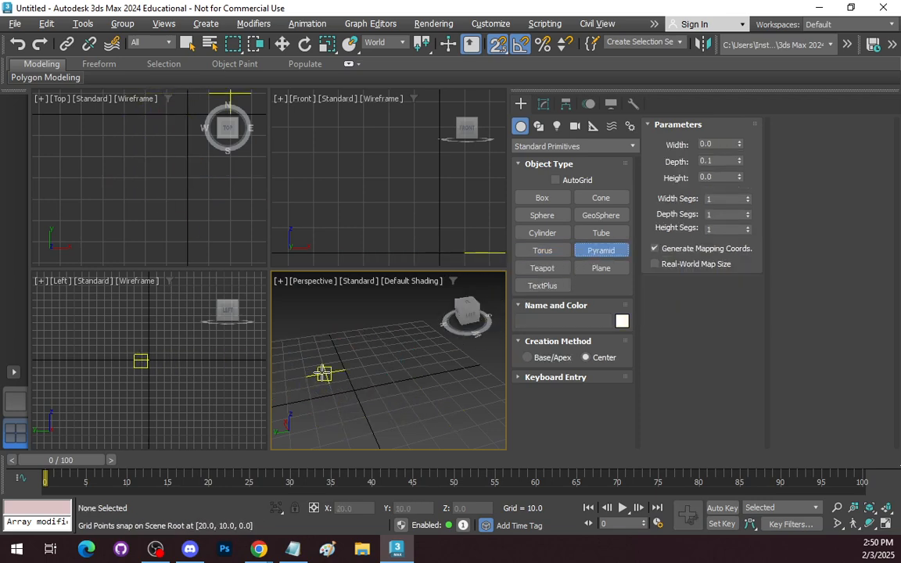
left_click_drag(321, 373, 406, 383)
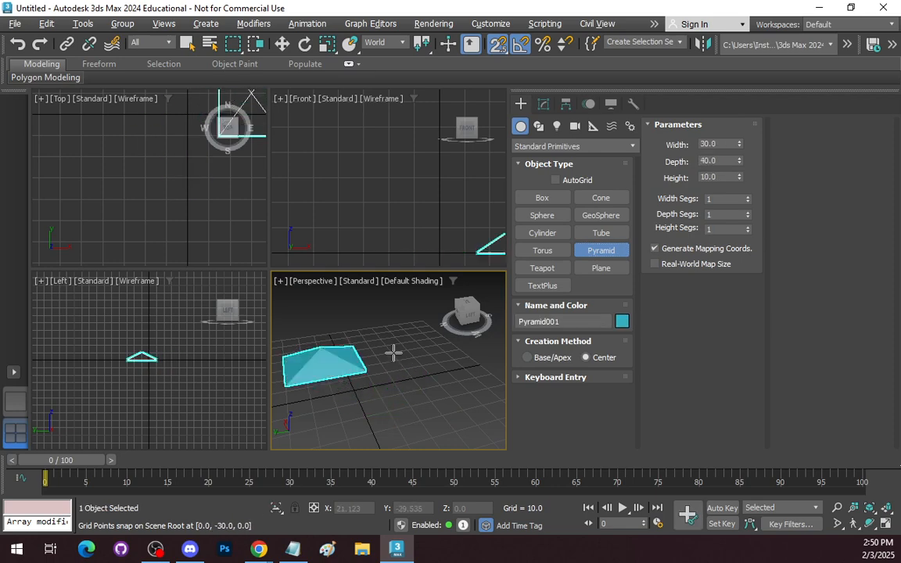
left_click(364, 318)
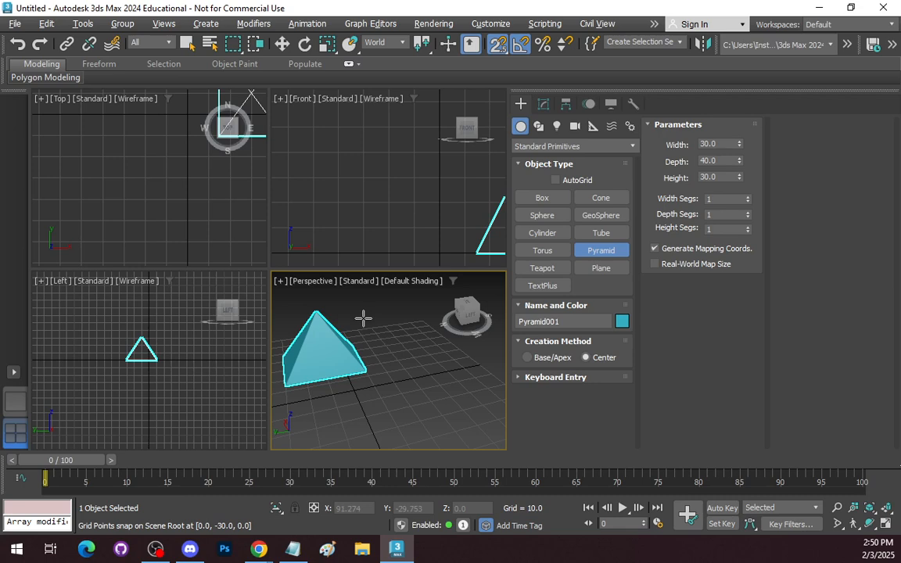
- Create a plane about 50 long and 70 wide on the grid beside the pyramid in the perspective view
key("w")
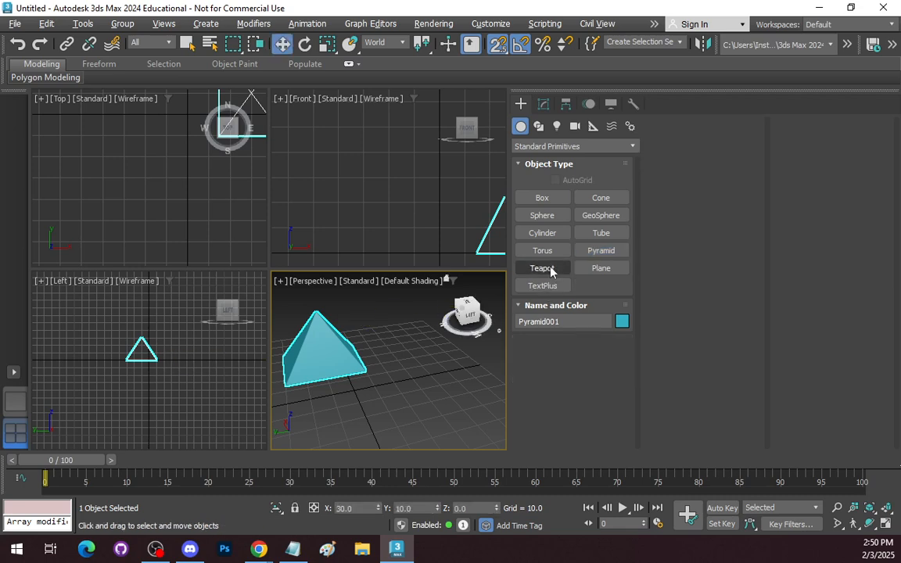
left_click(600, 268)
left_click_drag(365, 341, 504, 383)
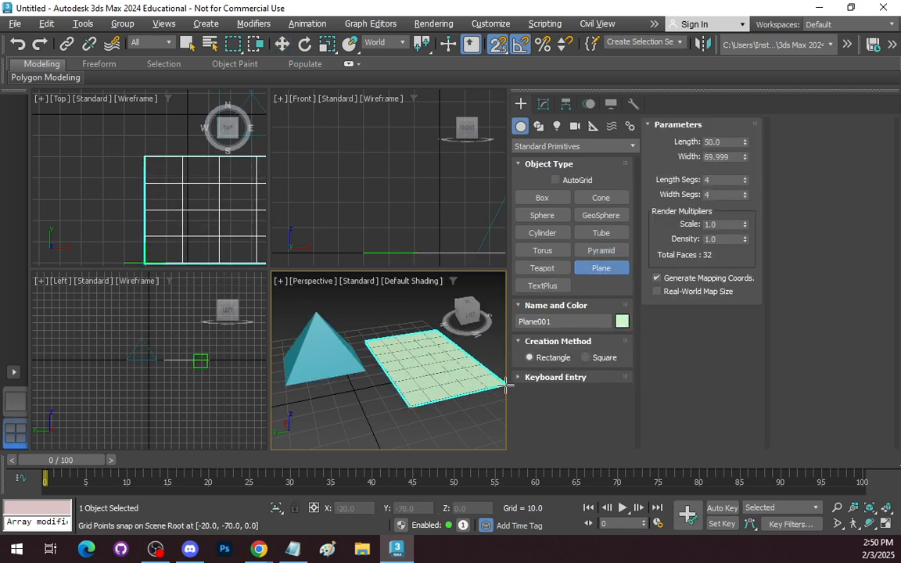
right_click(485, 393)
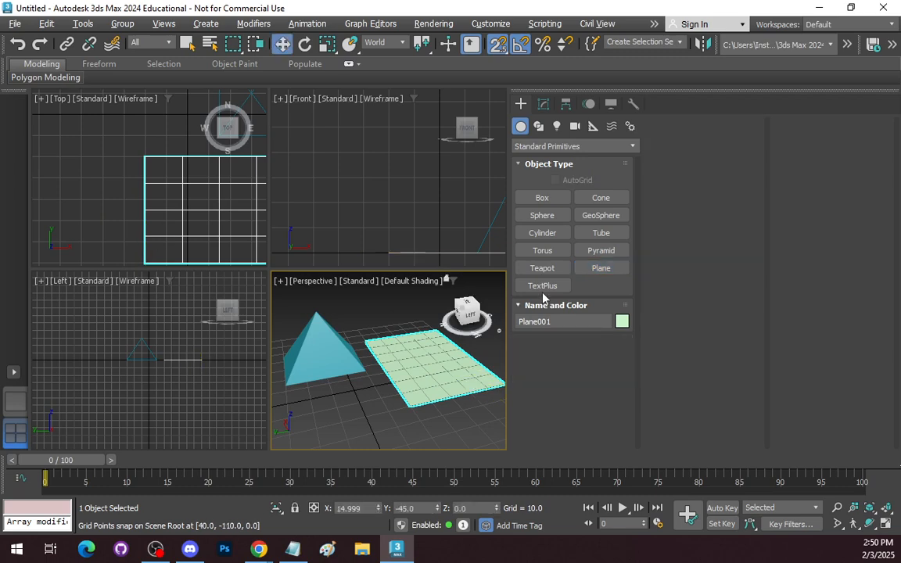
- Create a teapot with a radius of about 22.4 in the perspective view and keep only its spout part enabled
left_click(542, 268)
left_click_drag(344, 399, 385, 435)
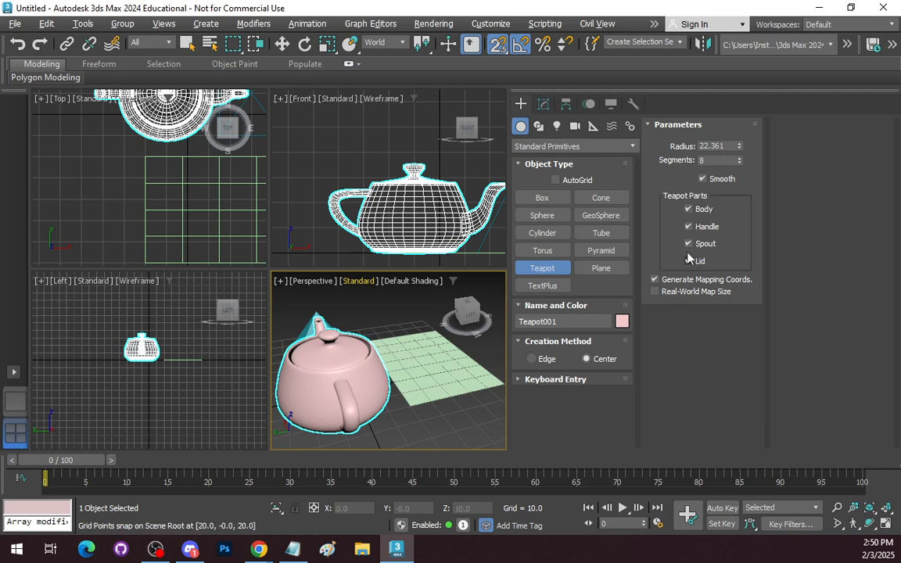
left_click(698, 209)
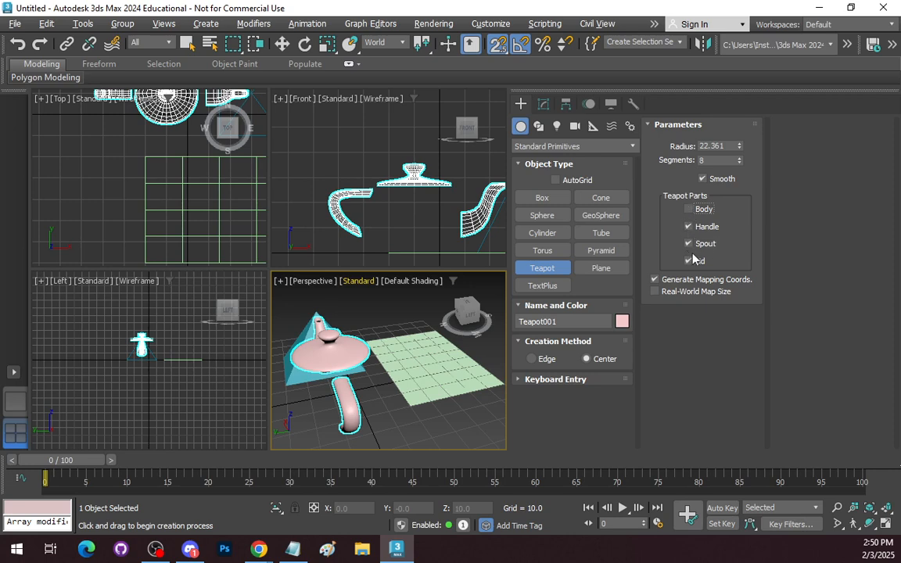
left_click(689, 245)
left_click(689, 245)
left_click(689, 227)
left_click(689, 261)
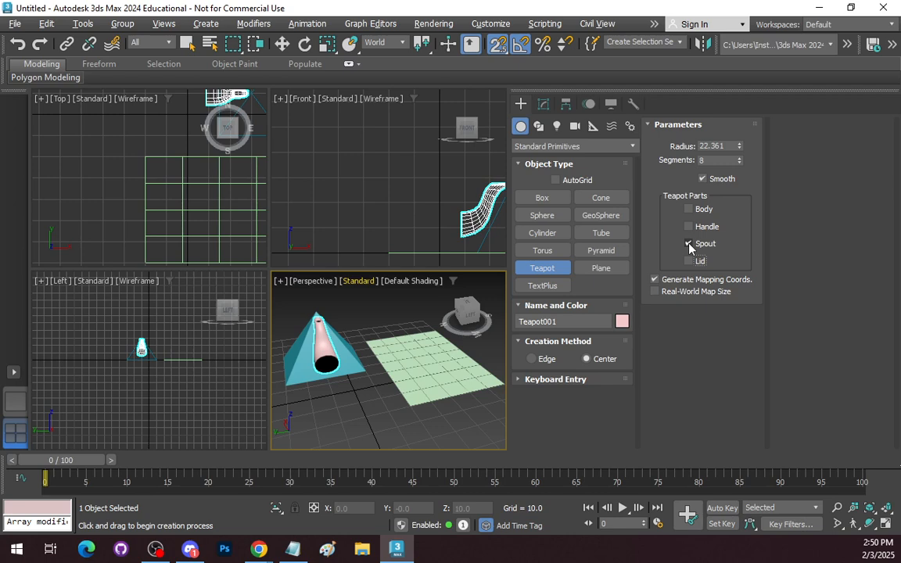
left_click(689, 245)
left_click(689, 245)
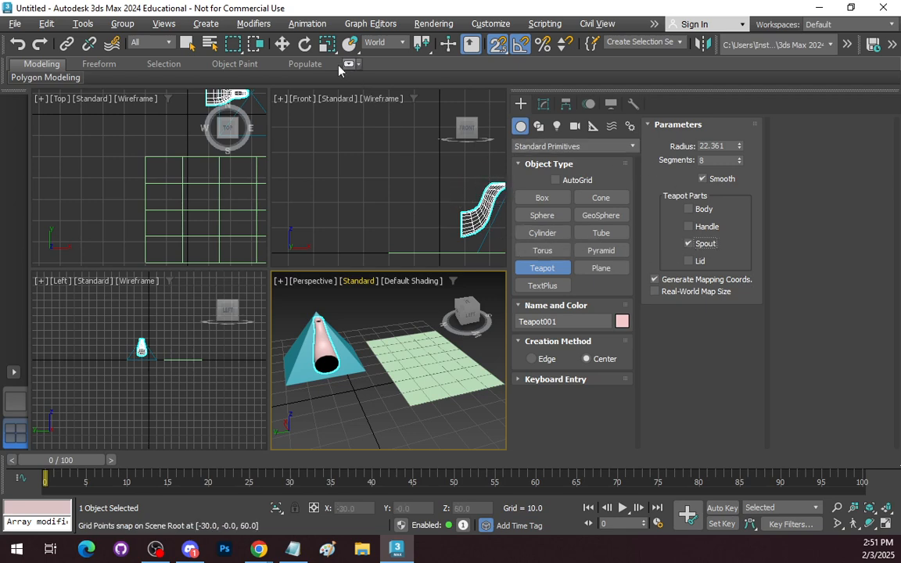
- Rotate the teapot spout to -55 degrees on the Y axis, working in the front view
left_click(306, 45)
left_click(471, 173)
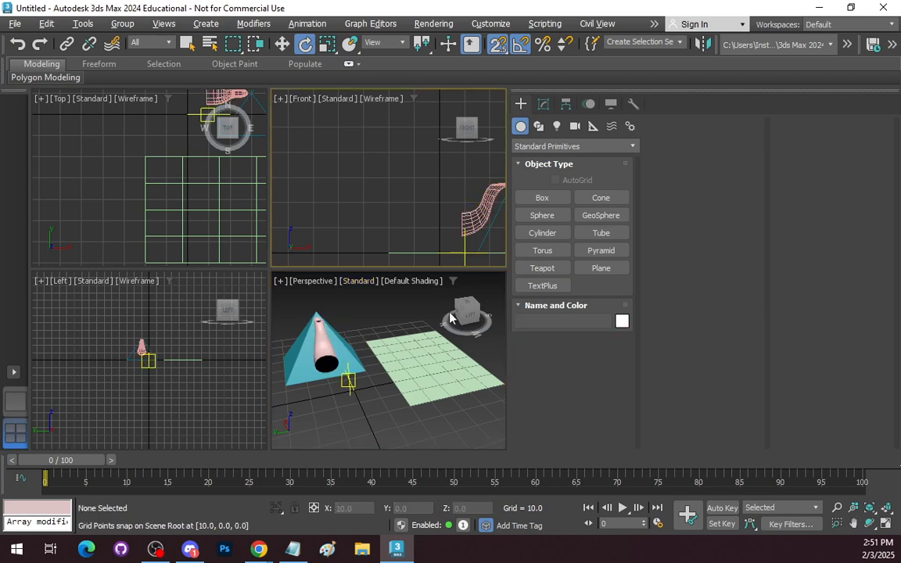
left_click(328, 347)
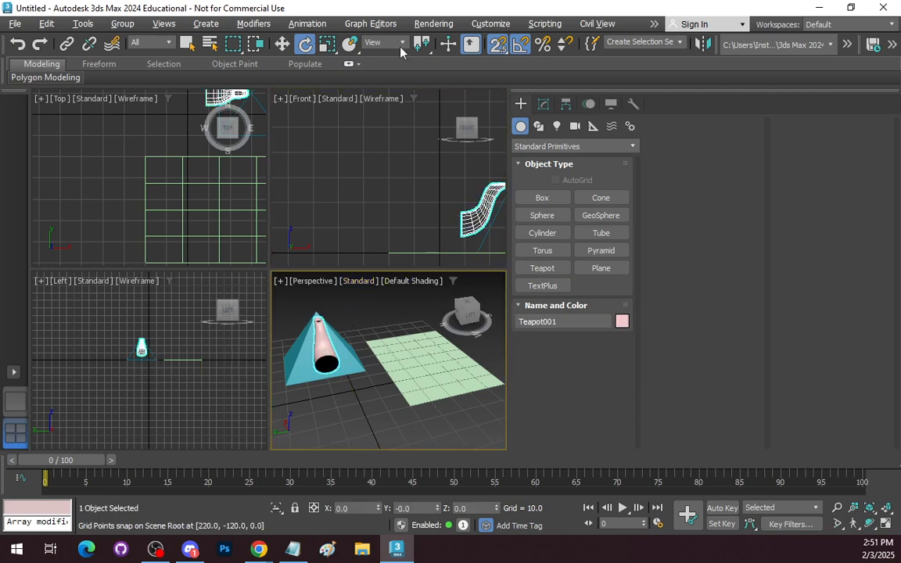
left_click_drag(443, 179, 532, 188)
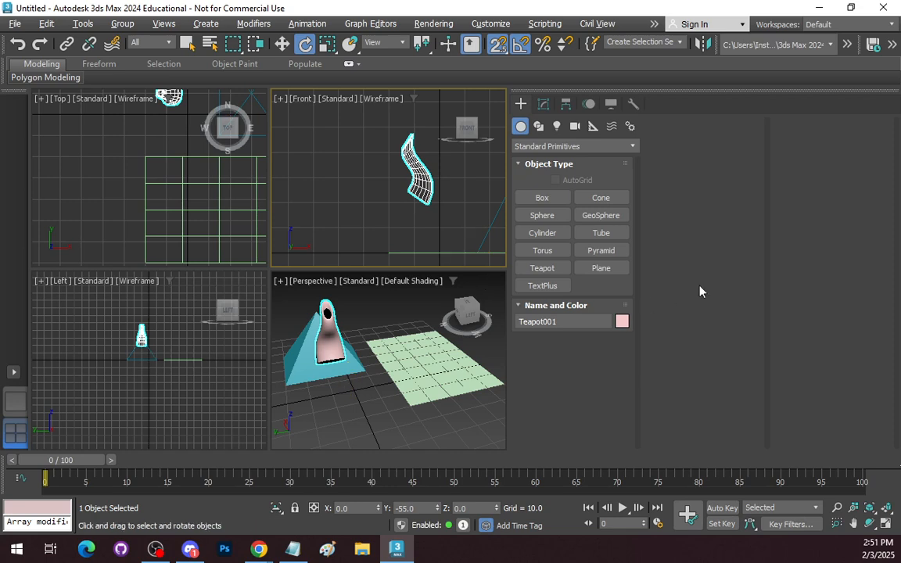
left_click(630, 147)
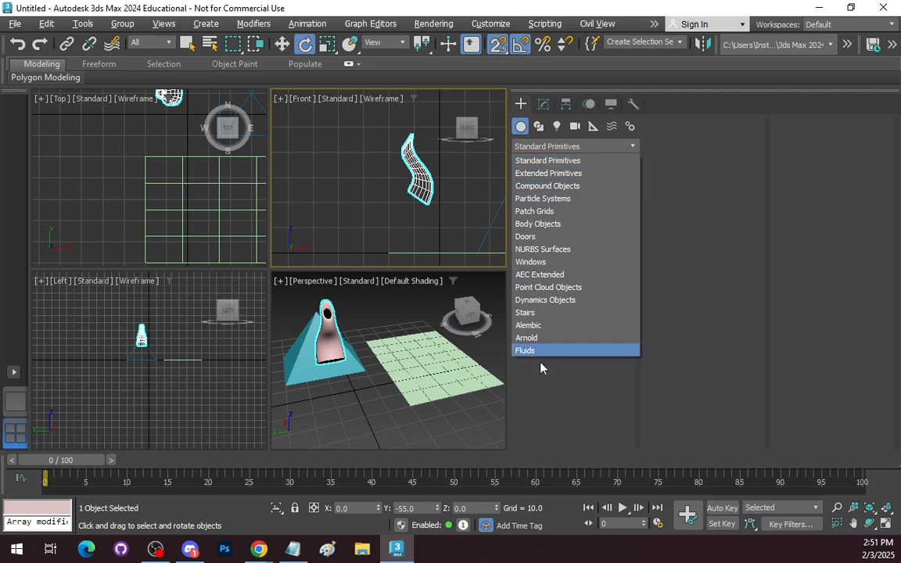
left_click(734, 238)
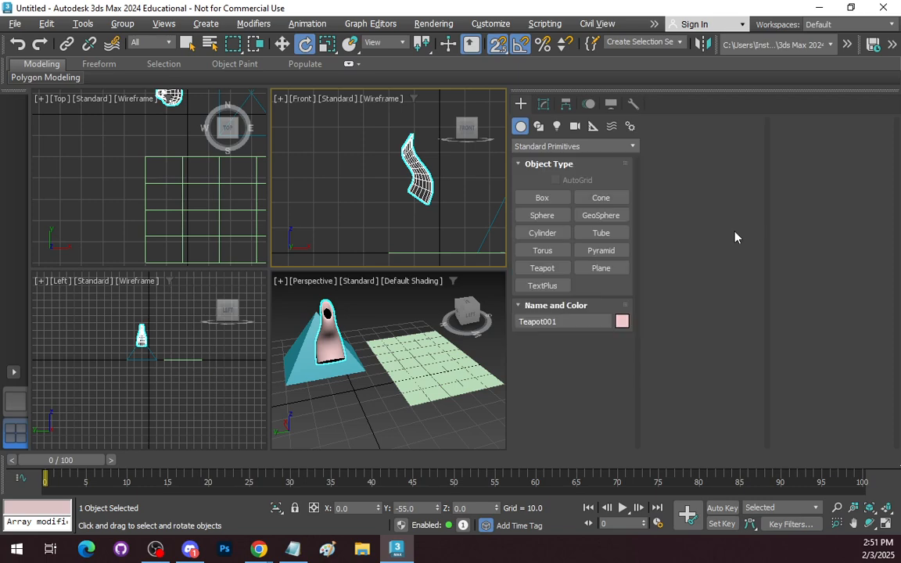
- Create a TextPlus object in the perspective view and set its text to "Hello"
left_click(552, 288)
left_click_drag(341, 409, 760, 355)
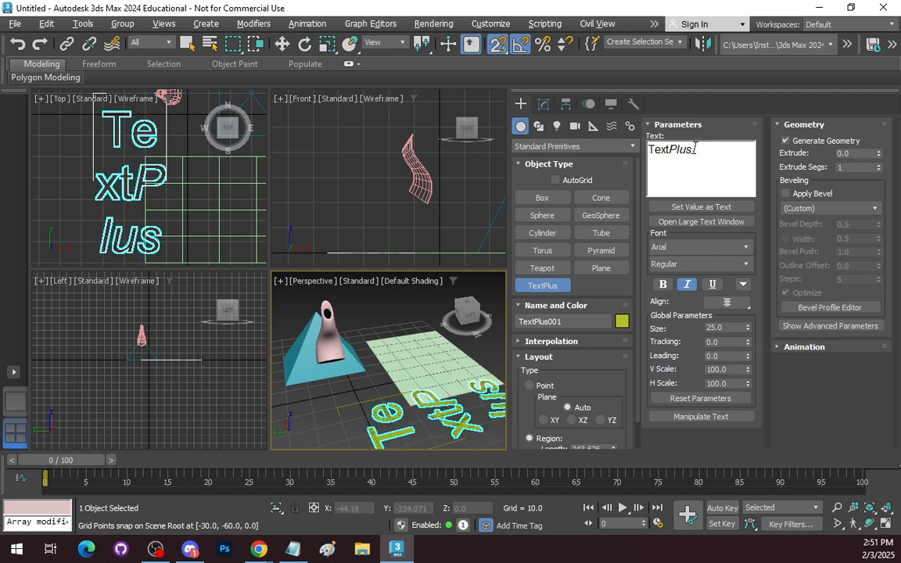
left_click_drag(695, 150, 560, 142)
type("Hello")
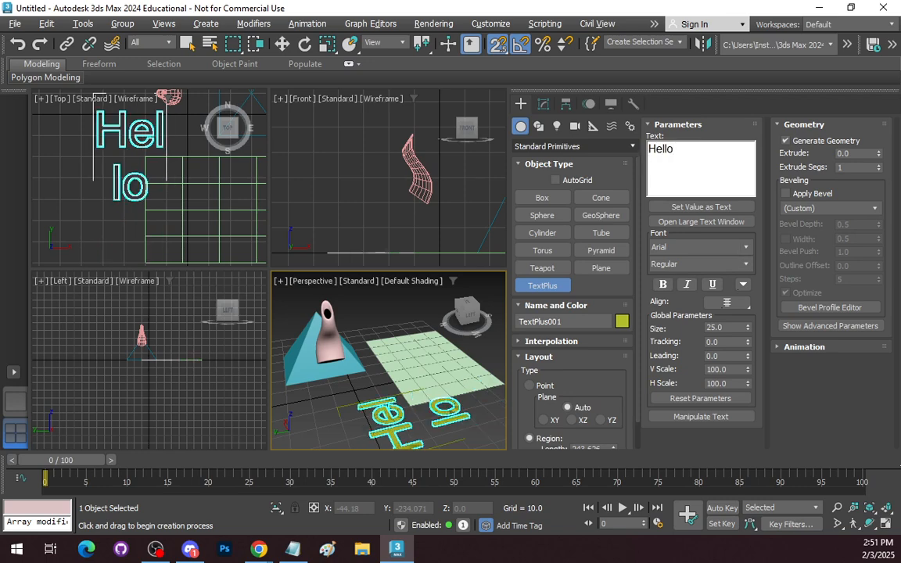
- Set the Hello text's layout plane to XZ and its region width to 200
scroll(526, 309, "down", 1)
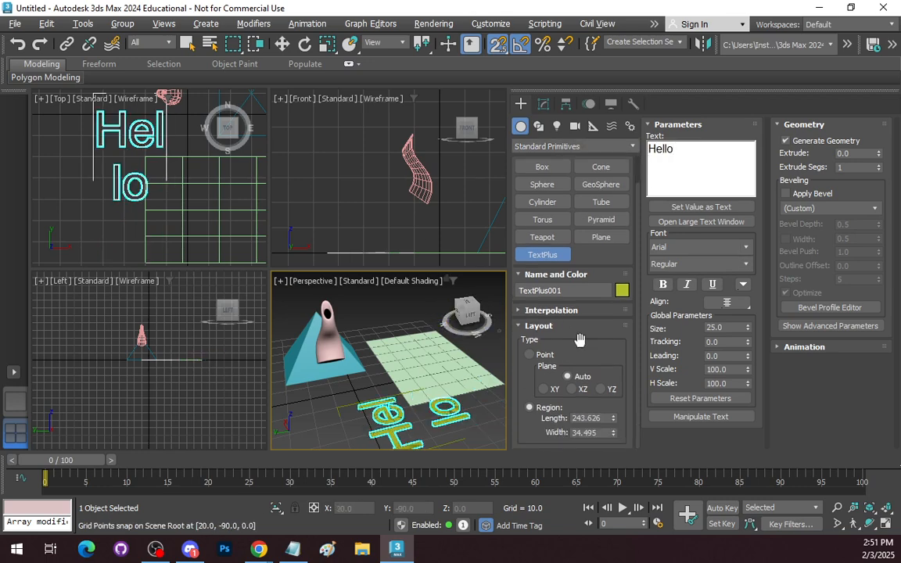
left_click(572, 388)
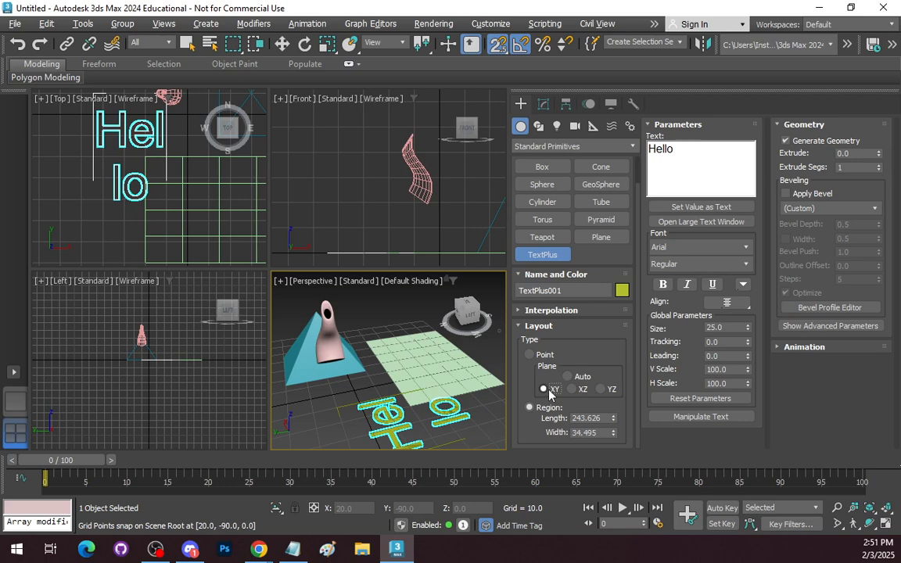
left_click(604, 432)
type("200")
key("Return")
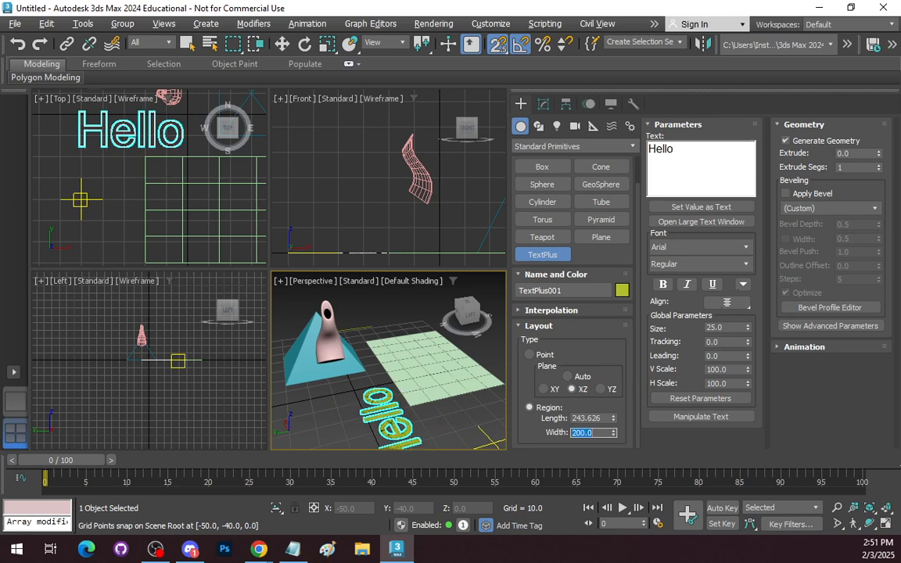
- Try to turn the Hello text by setting its Y rotation to 90 degrees
scroll(435, 386, "down", 6)
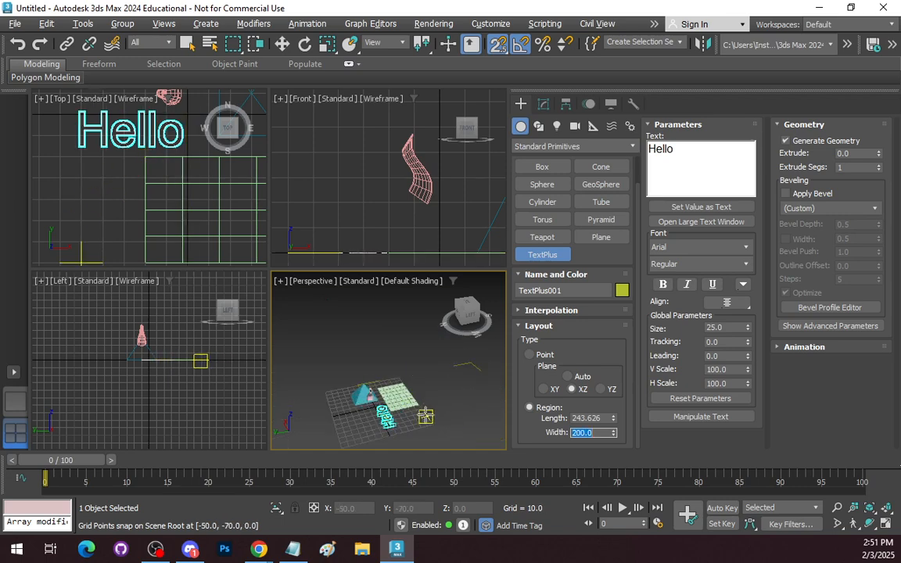
mouse_move(414, 408)
middle_mouse_down()
mouse_move(387, 410)
mouse_move(420, 354)
mouse_move(434, 375)
middle_mouse_up()
scroll(435, 377, "up", 6)
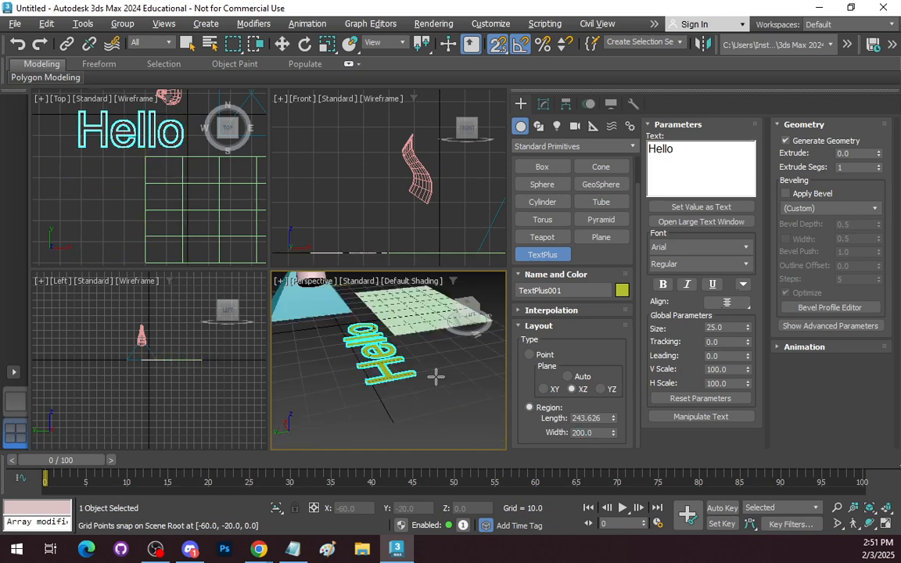
scroll(435, 376, "down", 4)
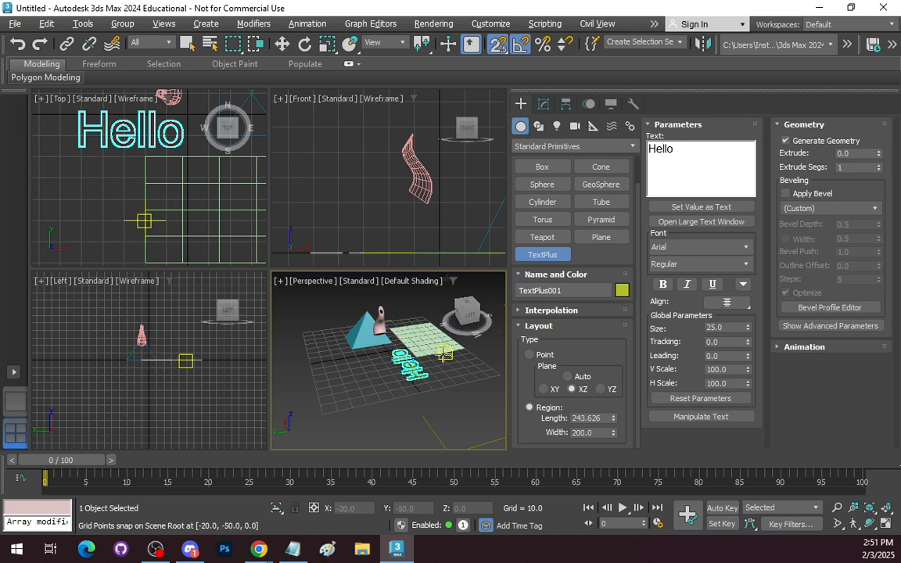
left_click(305, 43)
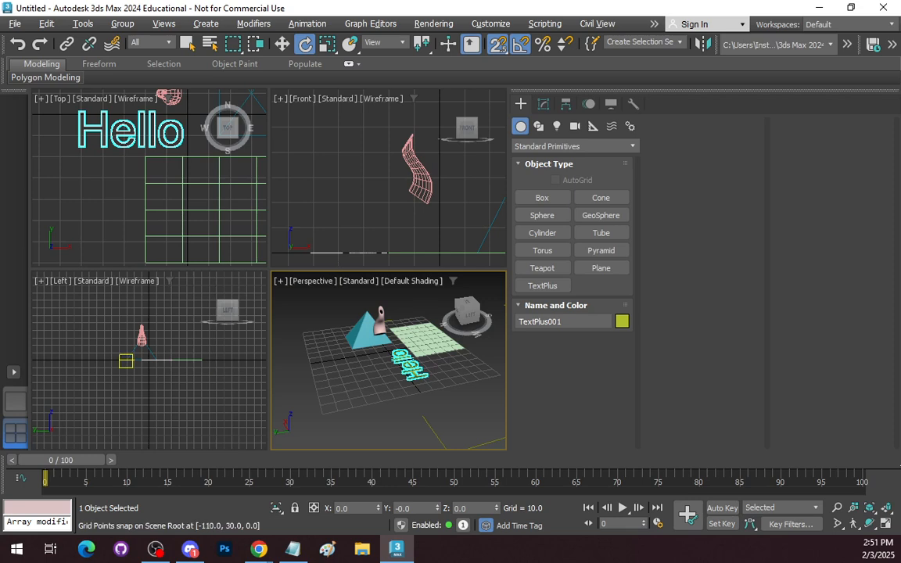
left_click_drag(416, 506, 319, 502)
type("90")
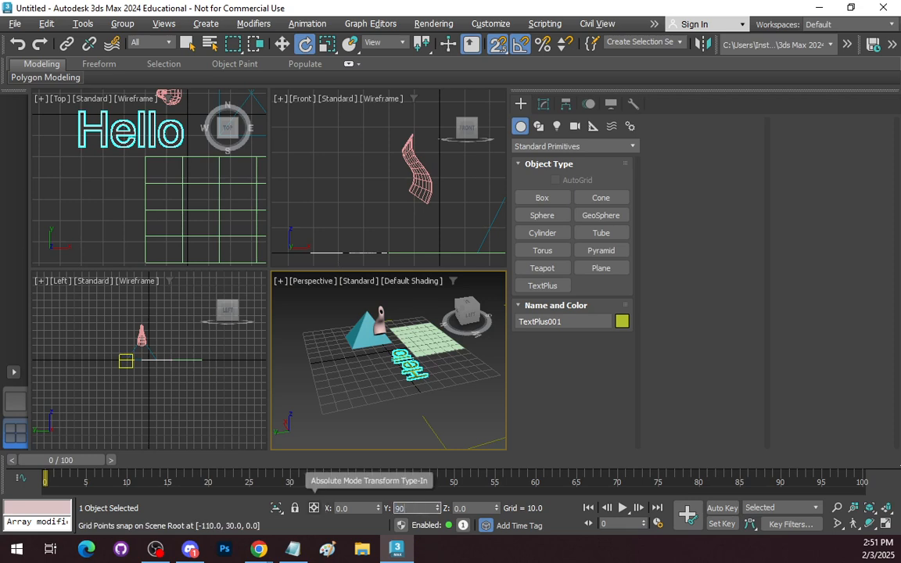
key("Return")
type("0")
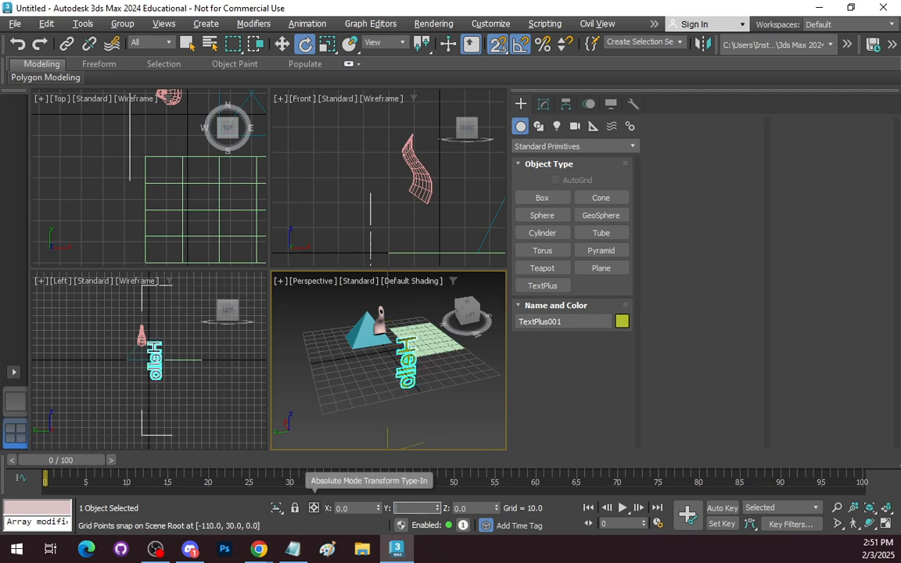
key("Tab")
key("Return")
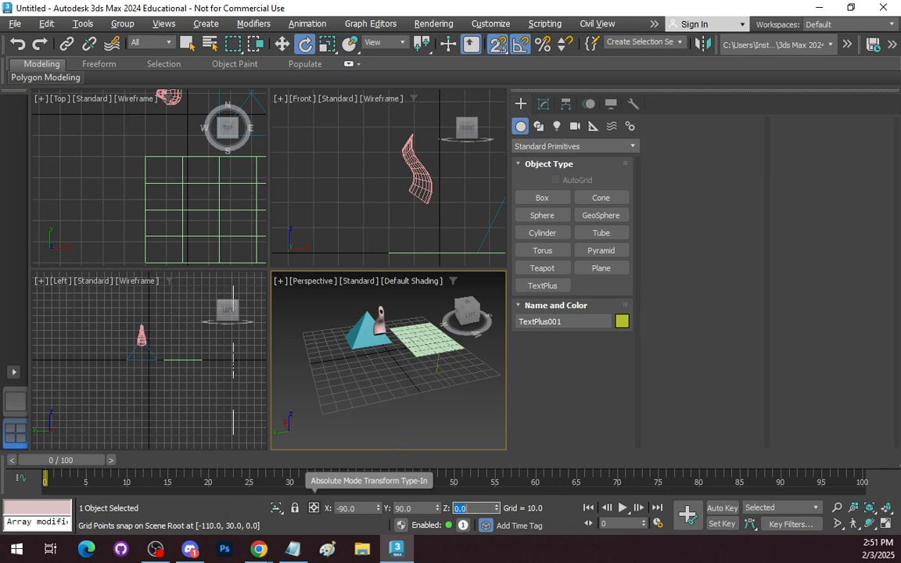
- Reset the Hello text's Y and X rotation values to 0
left_click(352, 507)
key("Tab")
type("0")
key("Return")
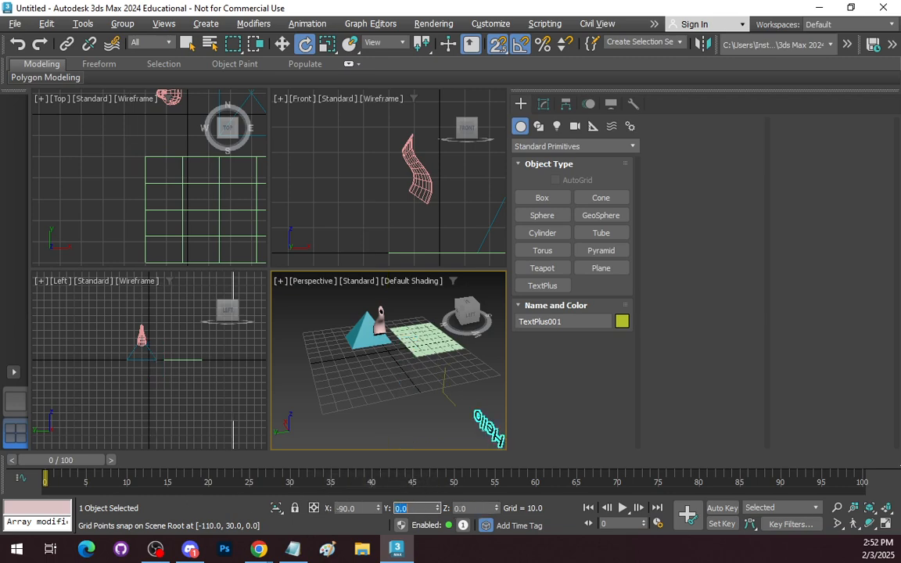
left_click_drag(371, 508, 222, 492)
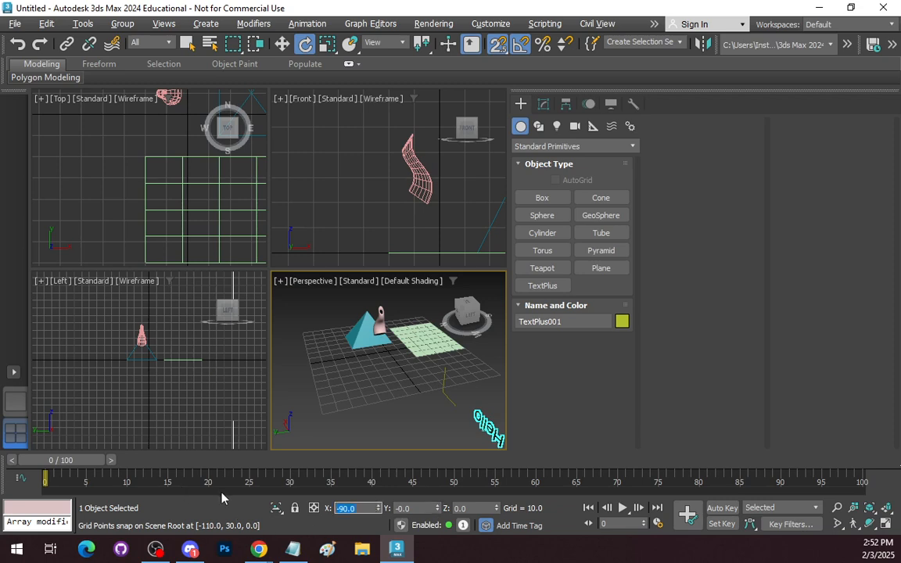
type("0")
key("Tab")
key("Tab")
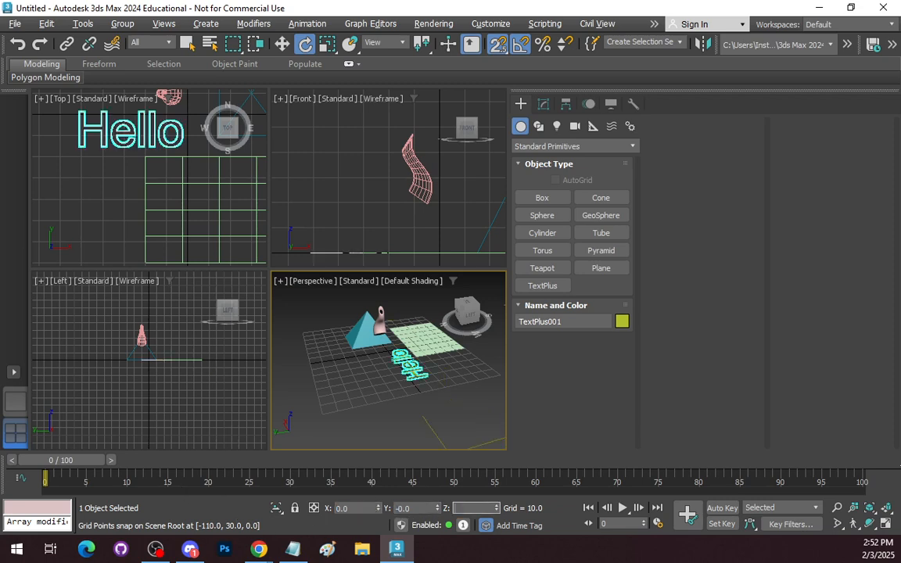
- Try a Z rotation of 90 degrees on the Hello text
type("90")
key("Return")
scroll(474, 407, "down", 5)
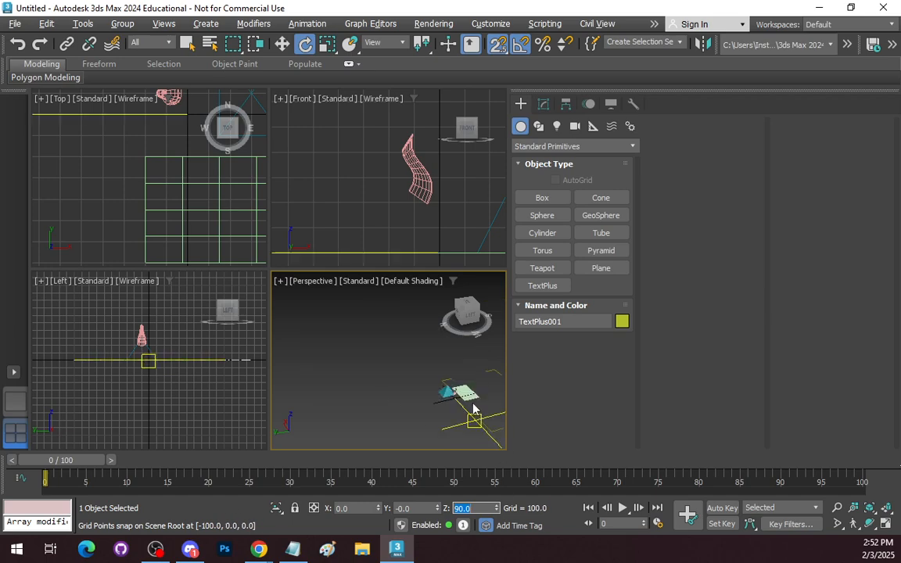
middle_click_drag(480, 394, 381, 402)
scroll(344, 382, "up", 6)
scroll(316, 396, "down", 3)
- Set the Hello text's Z rotation to -90 degrees
left_click(457, 507)
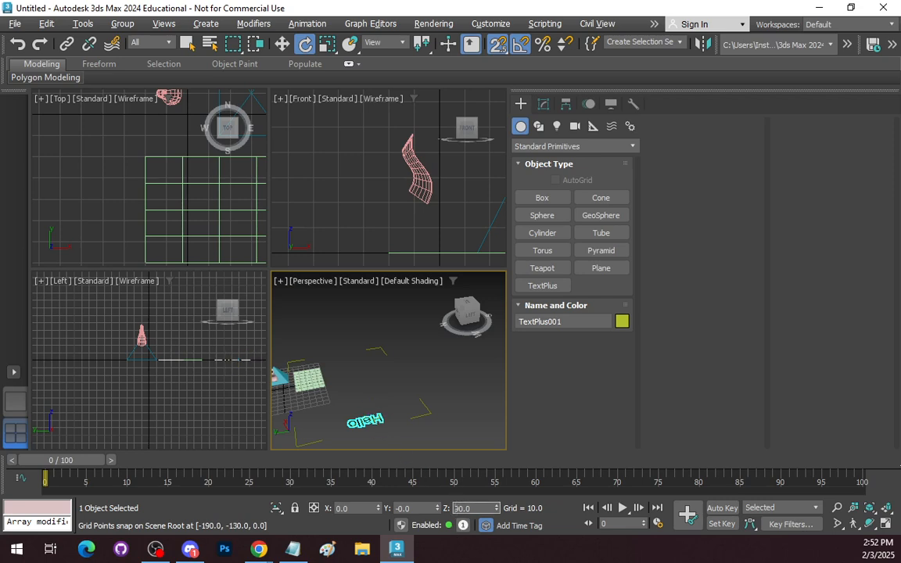
type("-9")
key("Return")
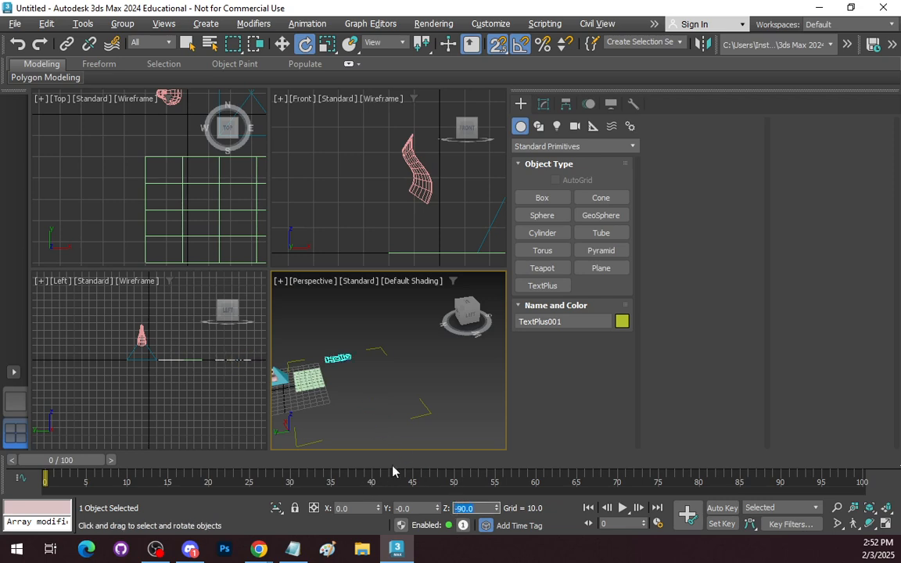
- Examine the orientation of the rotated Hello text up close in the perspective view
scroll(289, 366, "up", 5)
middle_click_drag(290, 366, 502, 462)
middle_click_drag(428, 447, 418, 426)
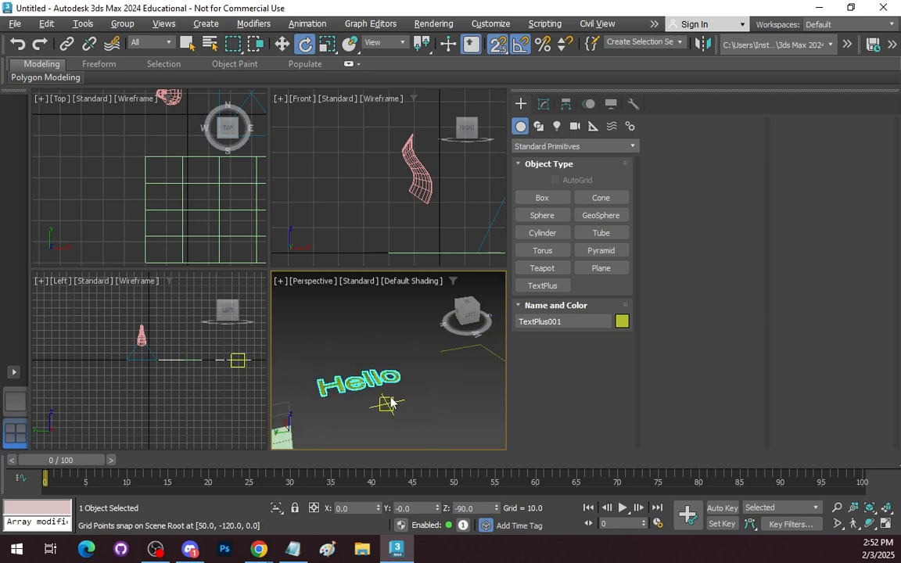
scroll(393, 402, "up", 5)
scroll(395, 400, "down", 3)
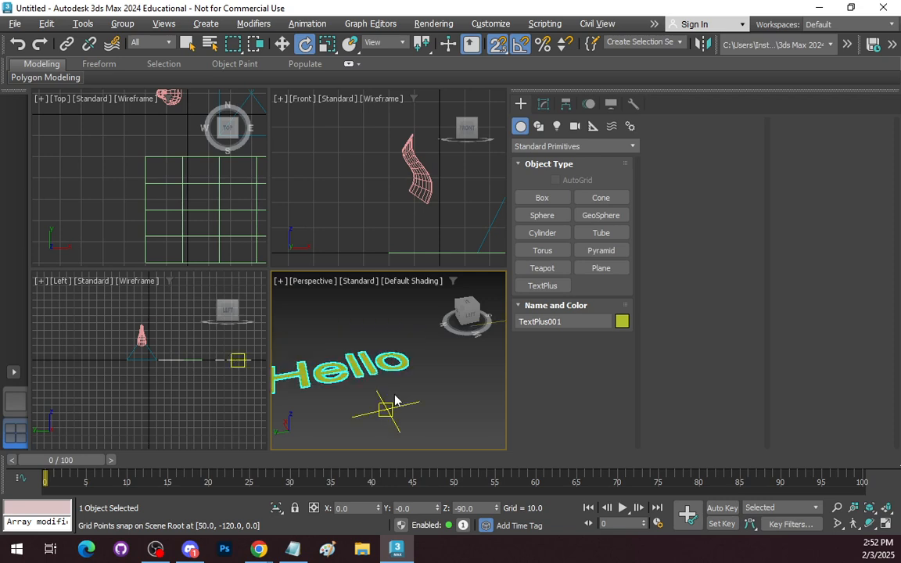
middle_click_drag(386, 397, 404, 385)
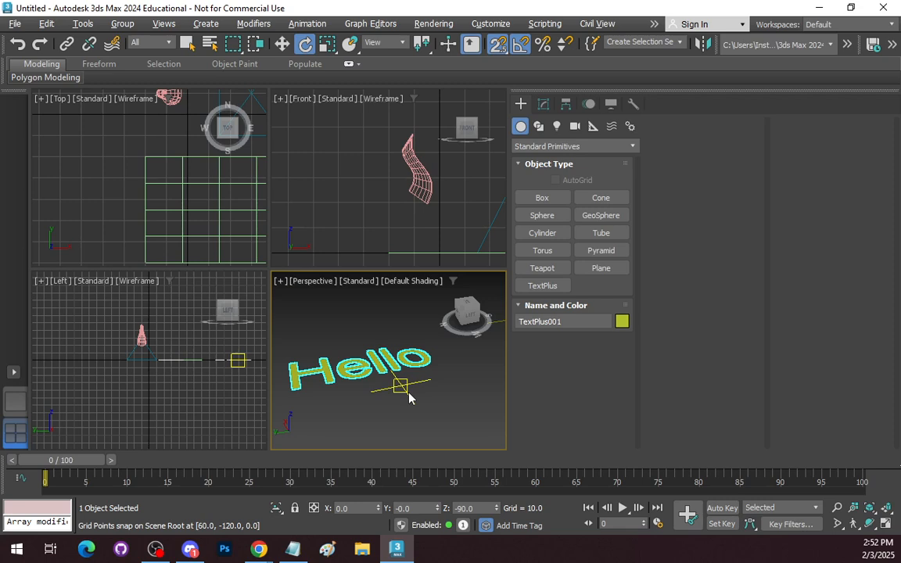
middle_click_drag(400, 405, 404, 373)
- Change the plane's object color to the dark red of the basic 3ds Max palette
scroll(414, 382, "down", 6)
scroll(413, 385, "up", 5)
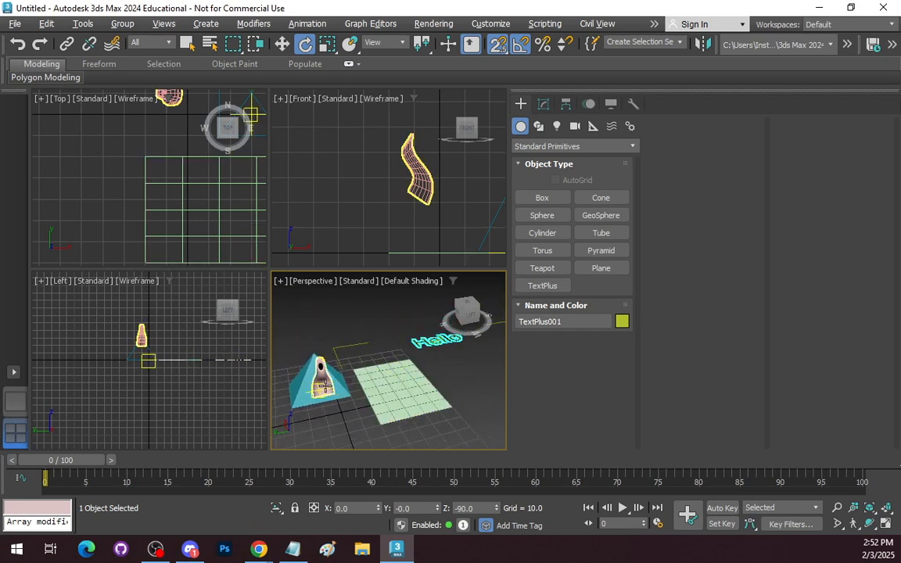
left_click(320, 383)
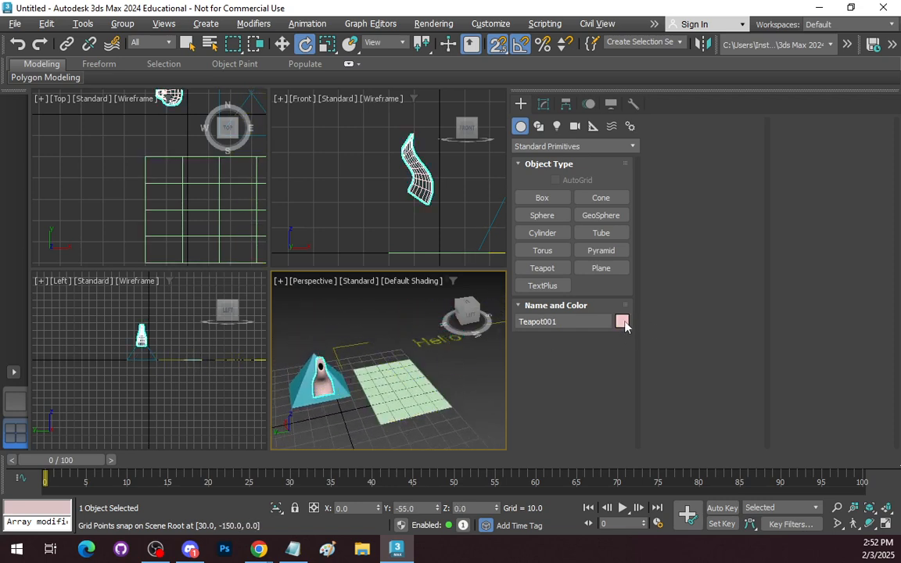
left_click(412, 394)
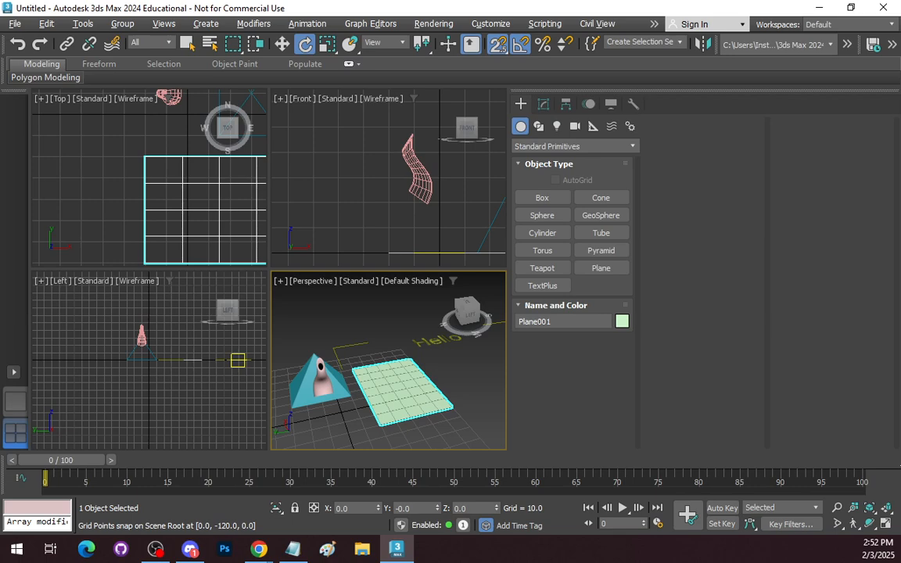
left_click(622, 321)
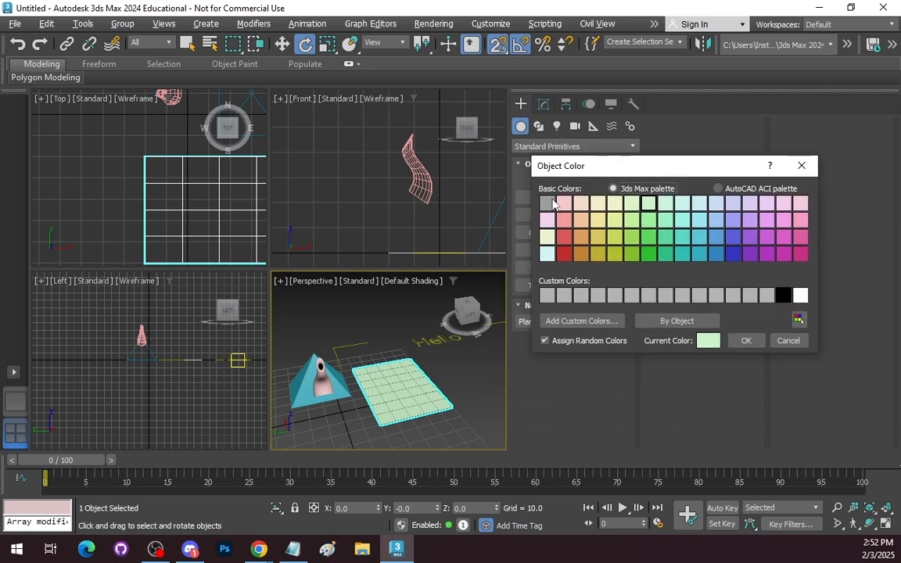
left_click(565, 252)
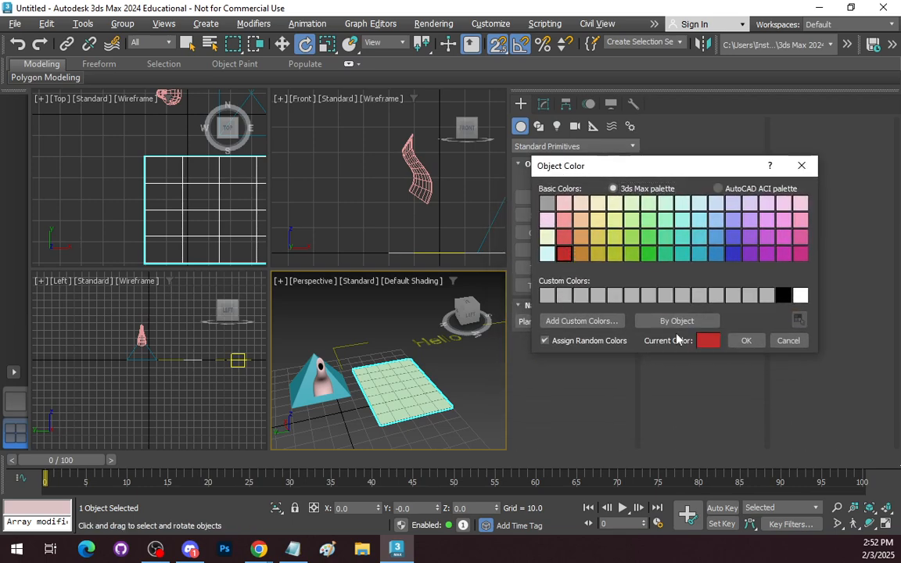
left_click(745, 340)
- Create a custom light grey with a value of 0.75 and apply it as the pyramid's object color
left_click(309, 388)
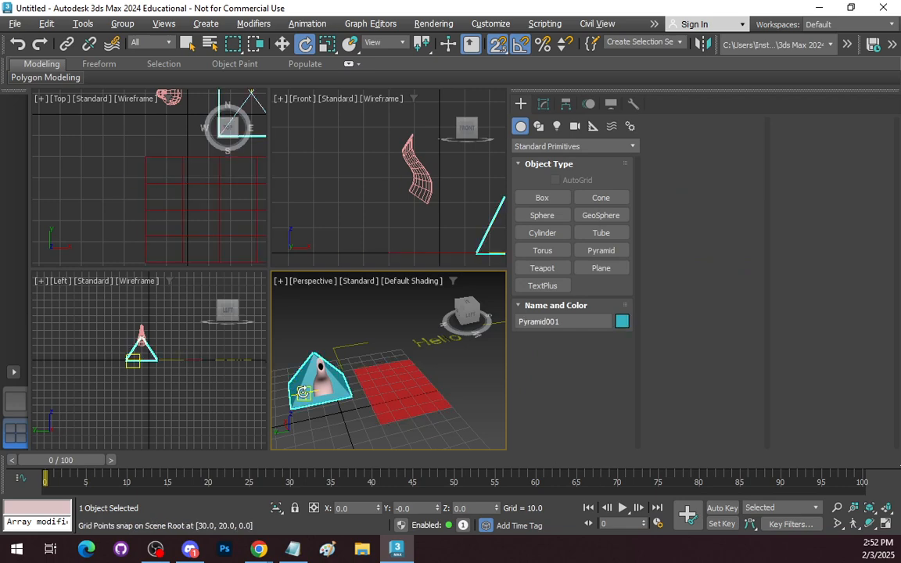
left_click(622, 321)
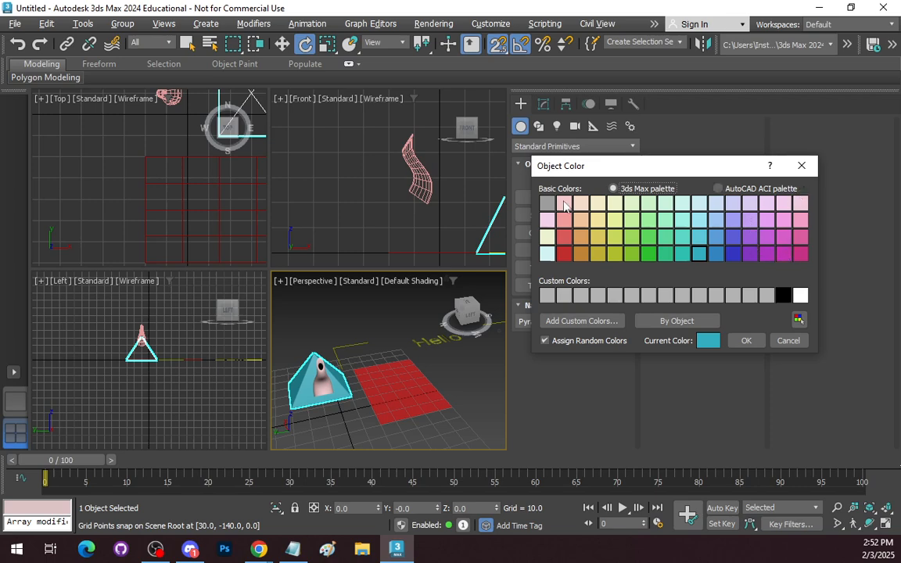
left_click(548, 296)
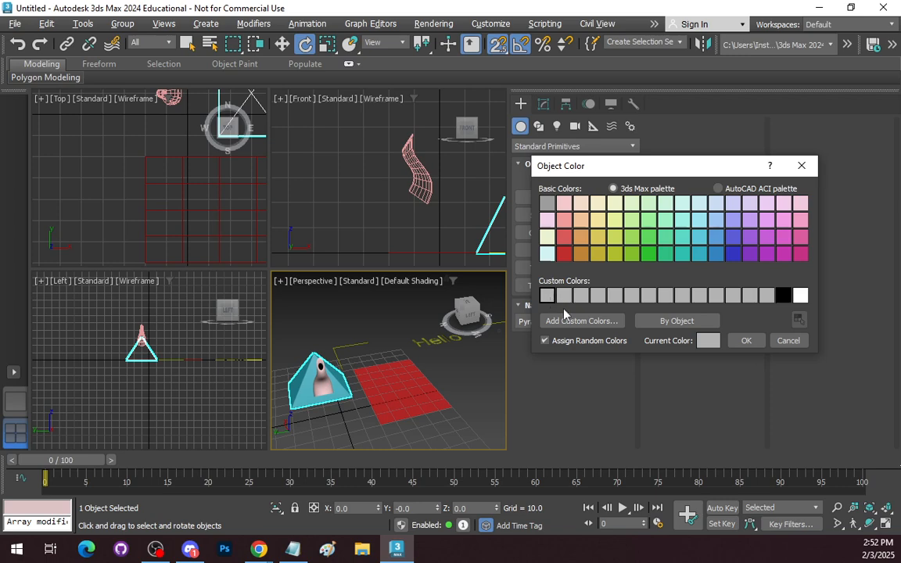
left_click(569, 321)
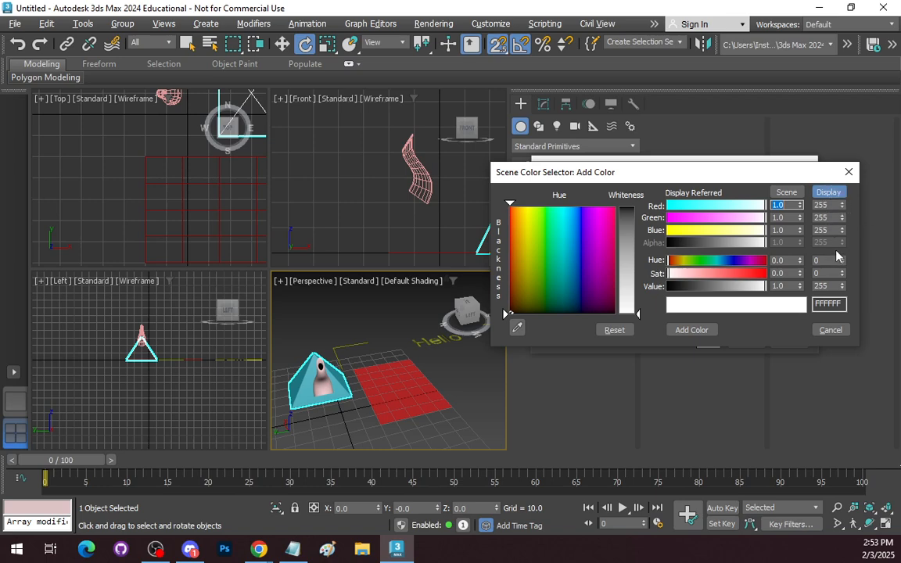
left_click_drag(789, 287, 718, 294)
key("BackSpace")
key("Return")
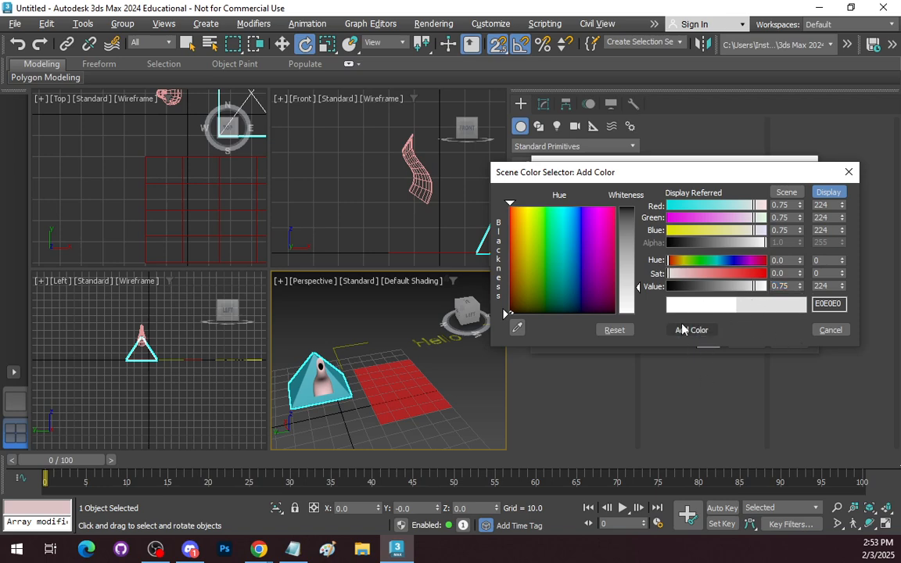
left_click(849, 172)
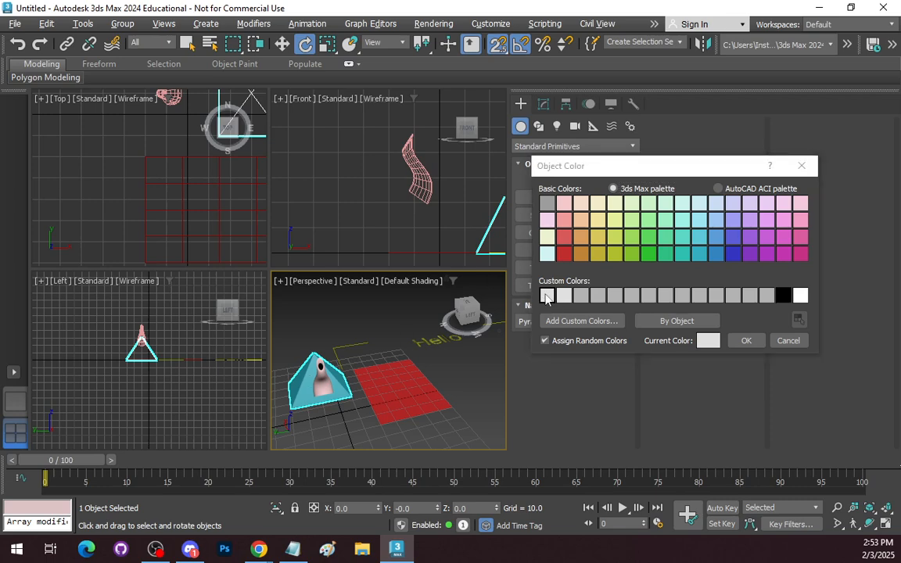
left_click(747, 341)
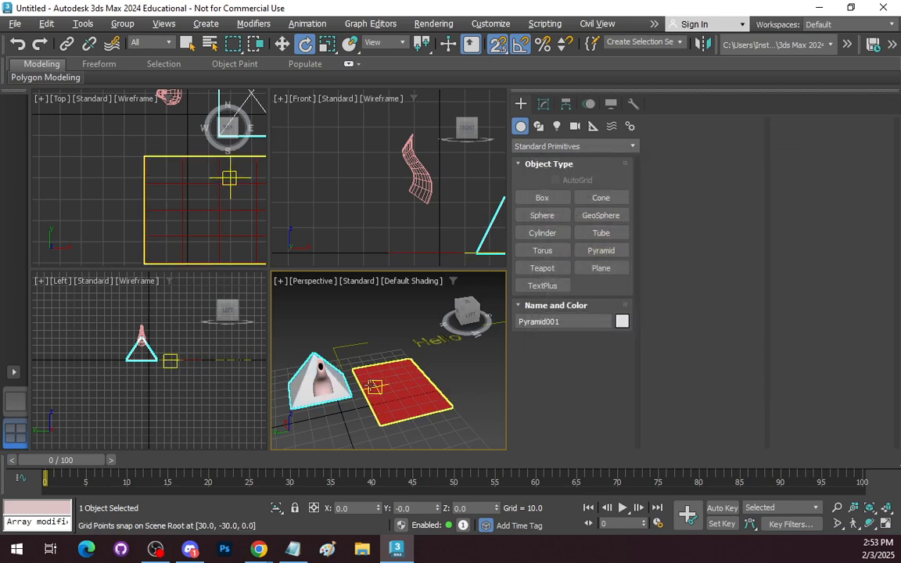
- Examine the recolored pyramid and the teapot spout from close up and farther away in the perspective view
middle_click_drag(375, 375, 421, 387, "alt")
scroll(421, 386, "up", 5)
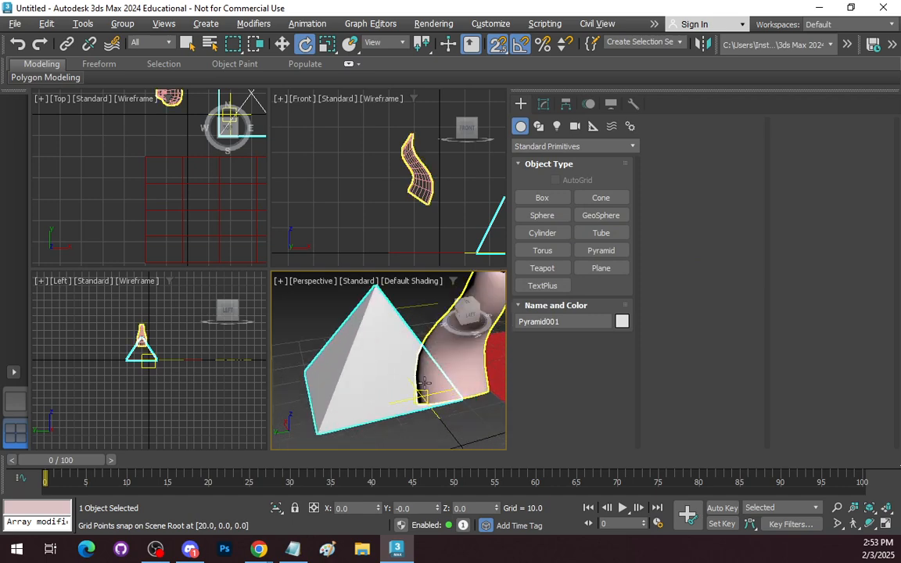
scroll(397, 364, "down", 2)
scroll(397, 364, "down", 3)
scroll(398, 364, "up", 3)
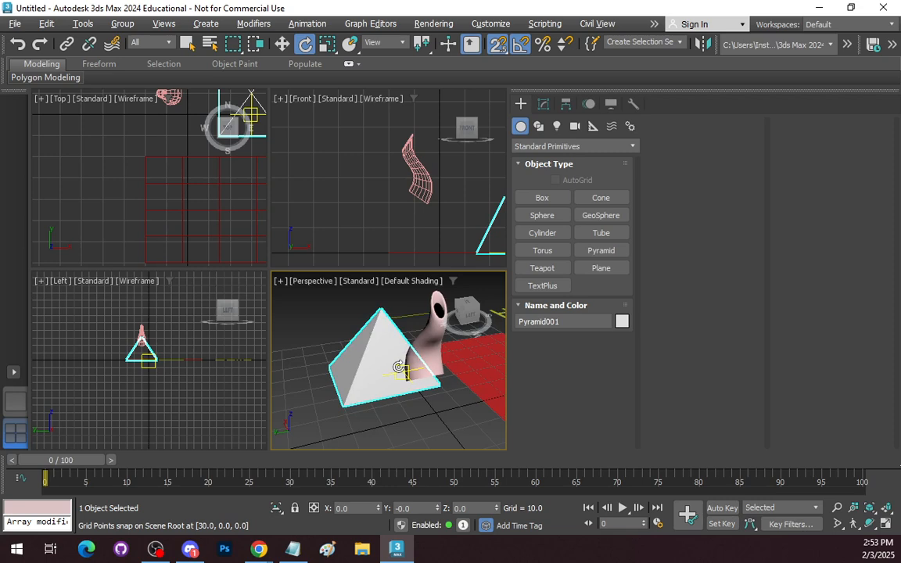
scroll(406, 371, "down", 3)
scroll(406, 371, "up", 2)
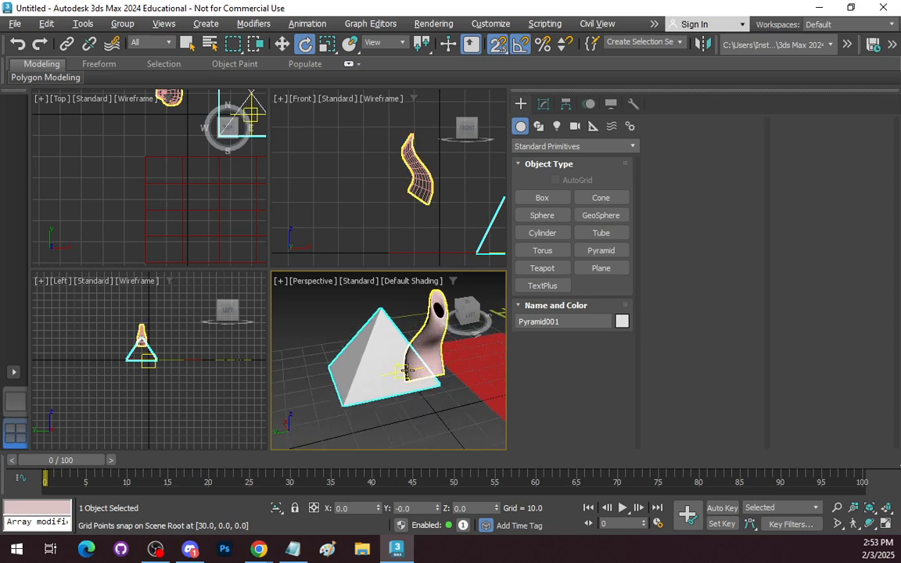
scroll(406, 372, "down", 2)
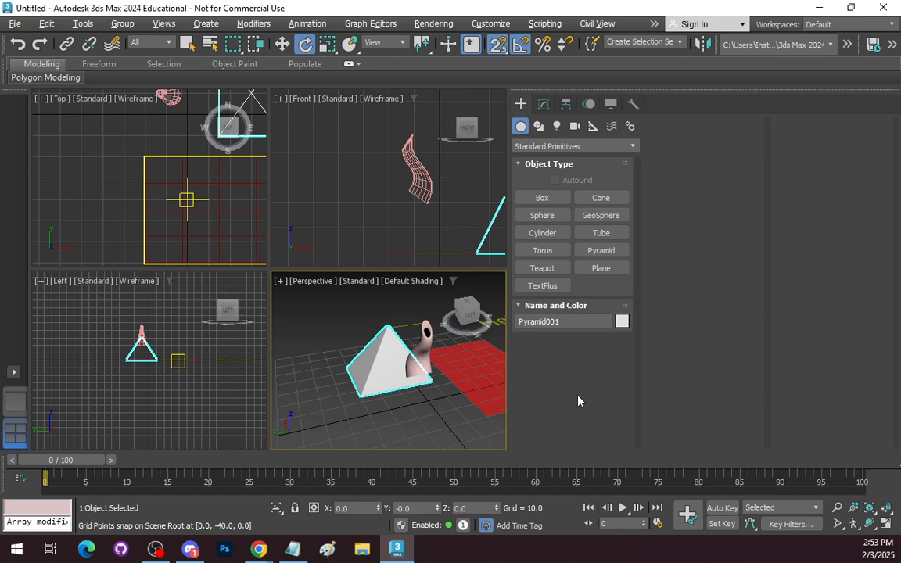
scroll(452, 374, "down", 3)
middle_click_drag(451, 357, 403, 376)
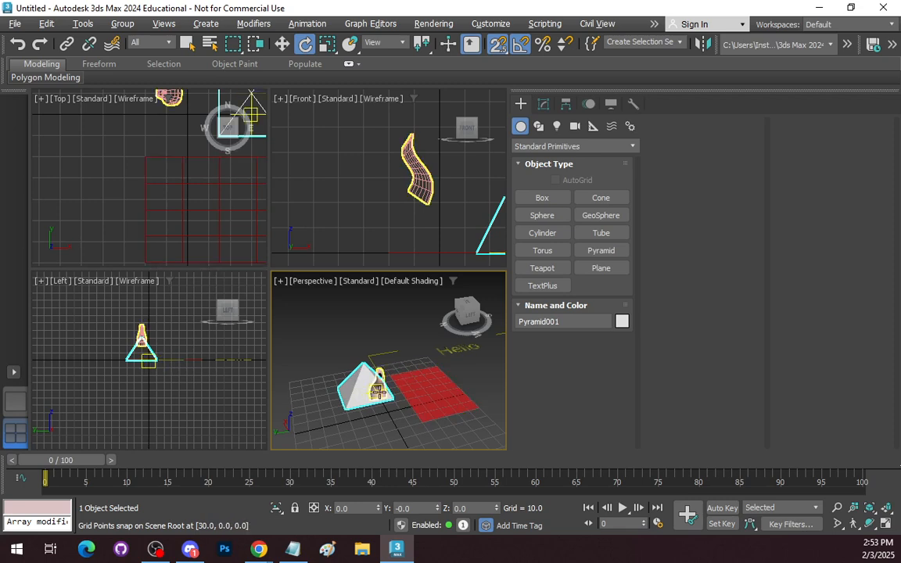
- Group the teapot spout and the pyramid under the name Something Something
left_click(379, 387)
left_click(355, 389, "ctrl")
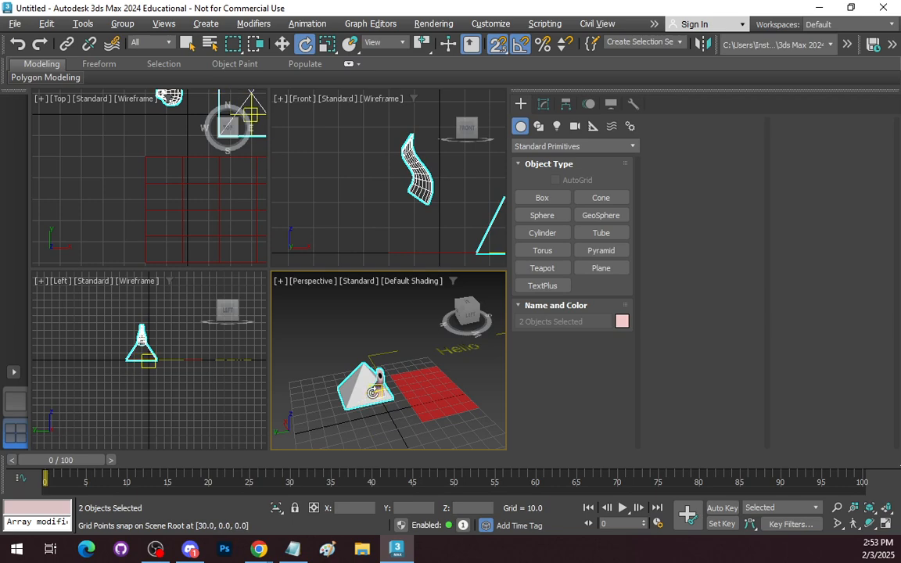
left_click(361, 388, "alt")
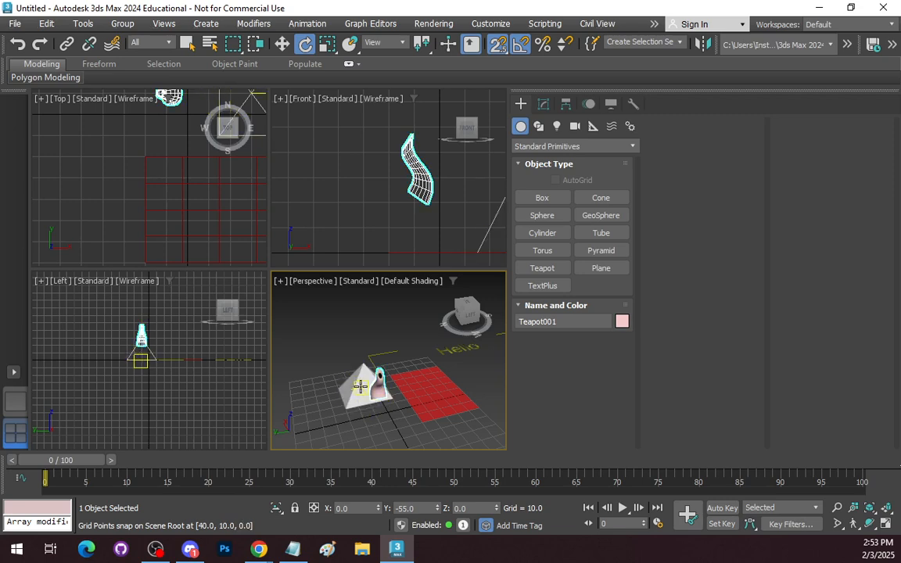
left_click(360, 385, "ctrl")
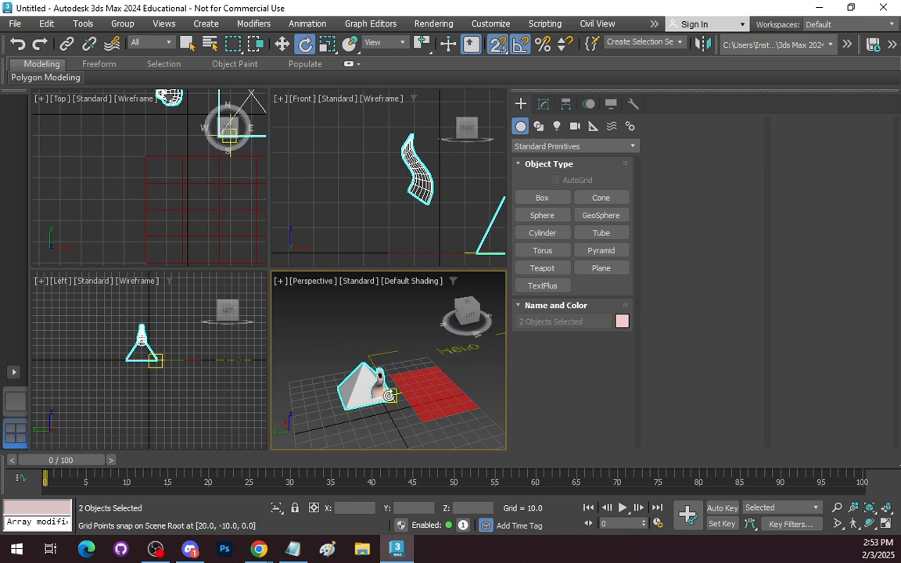
left_click(122, 23)
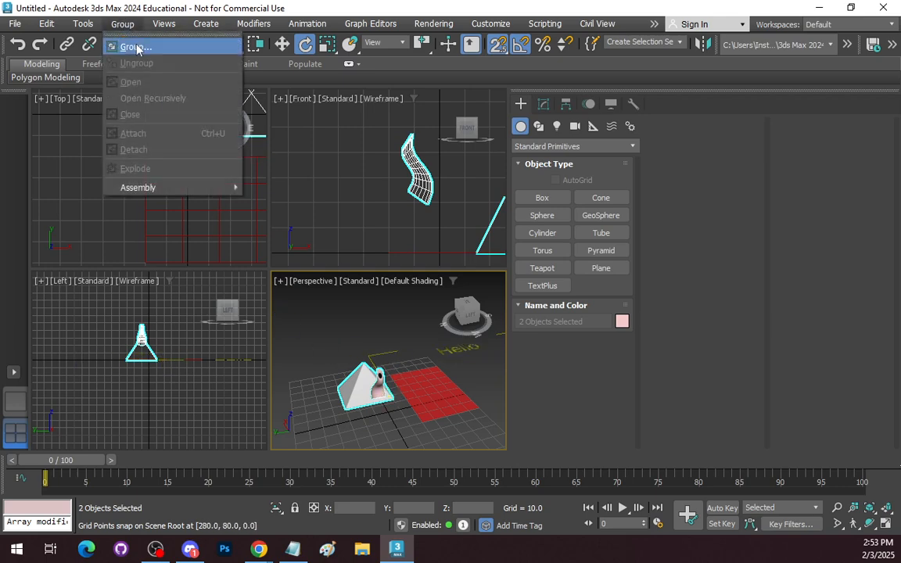
left_click(137, 49)
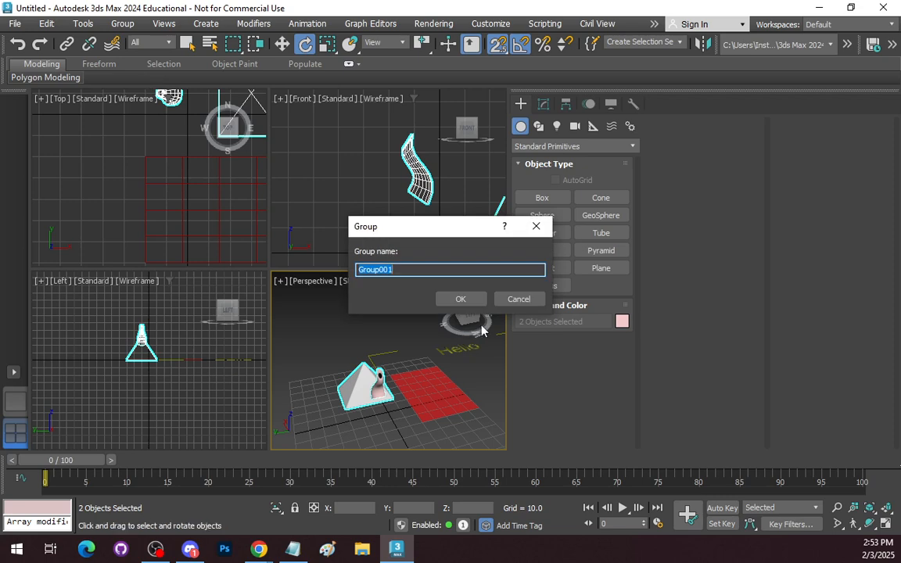
type("Something Something")
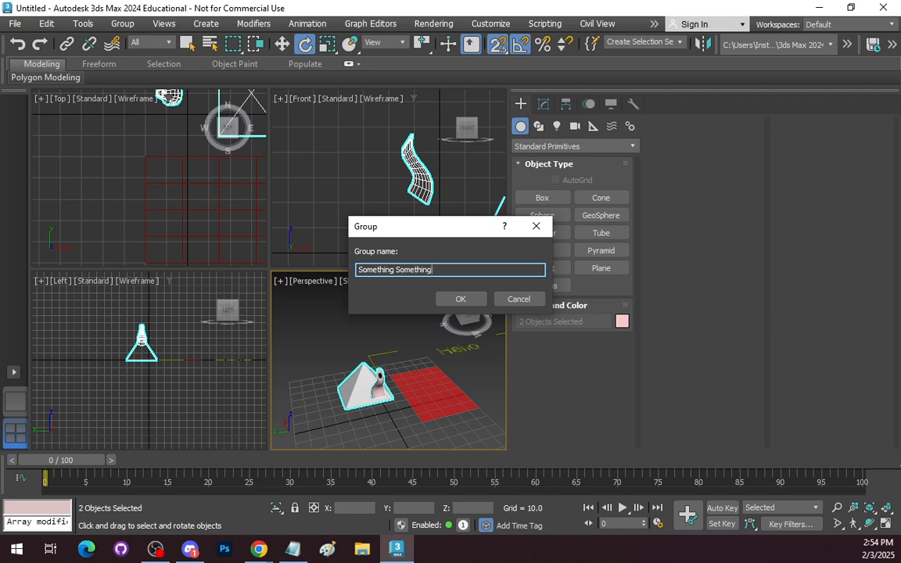
key("Return")
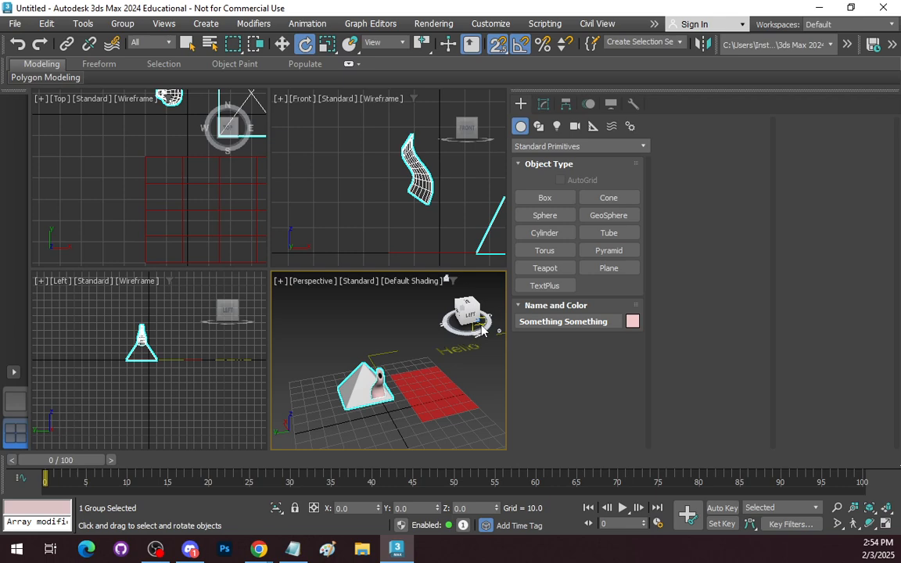
- Open the Scene Explorer and expand the Something Something group to look through its members
left_click(164, 25)
mouse_move(81, 24)
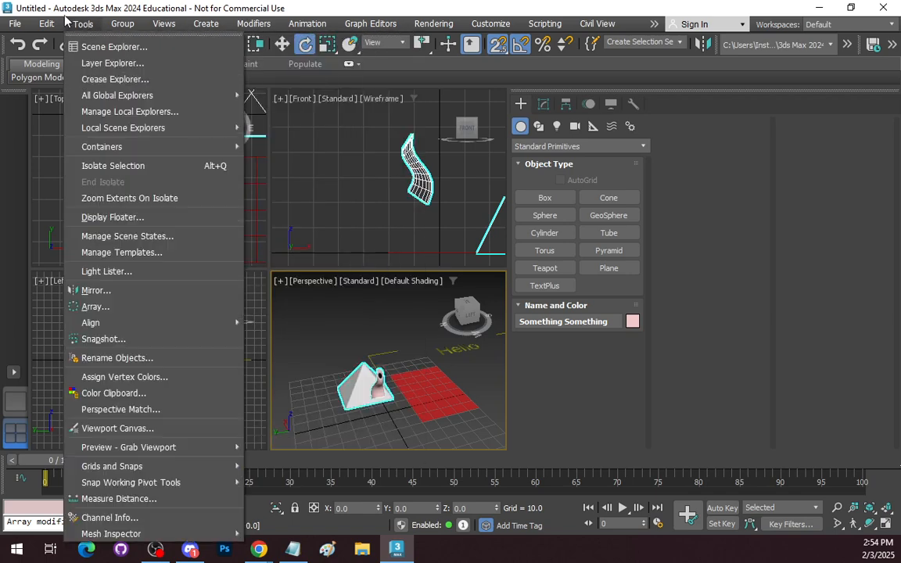
left_click(89, 46)
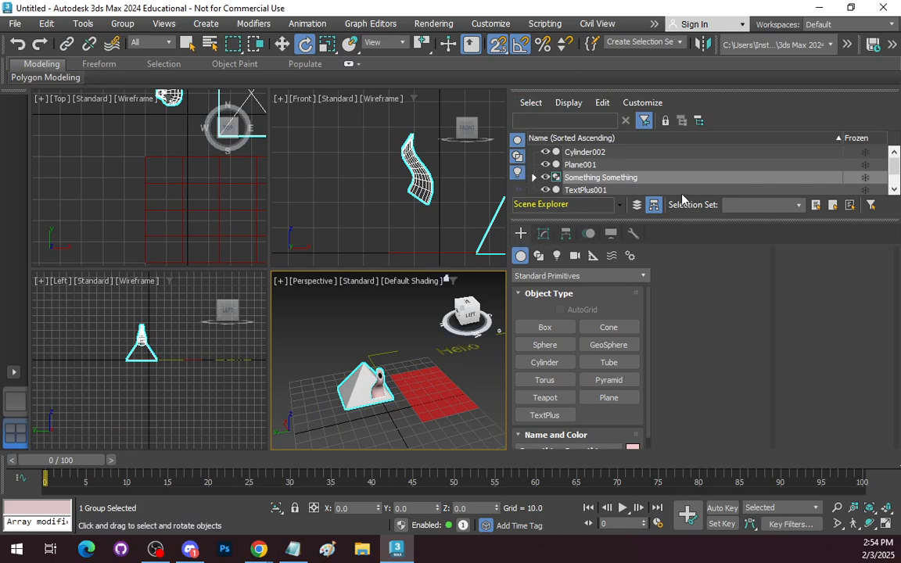
scroll(667, 173, "down", 1)
scroll(673, 181, "up", 1)
double_click(550, 178)
scroll(563, 157, "down", 2)
scroll(556, 149, "up", 2)
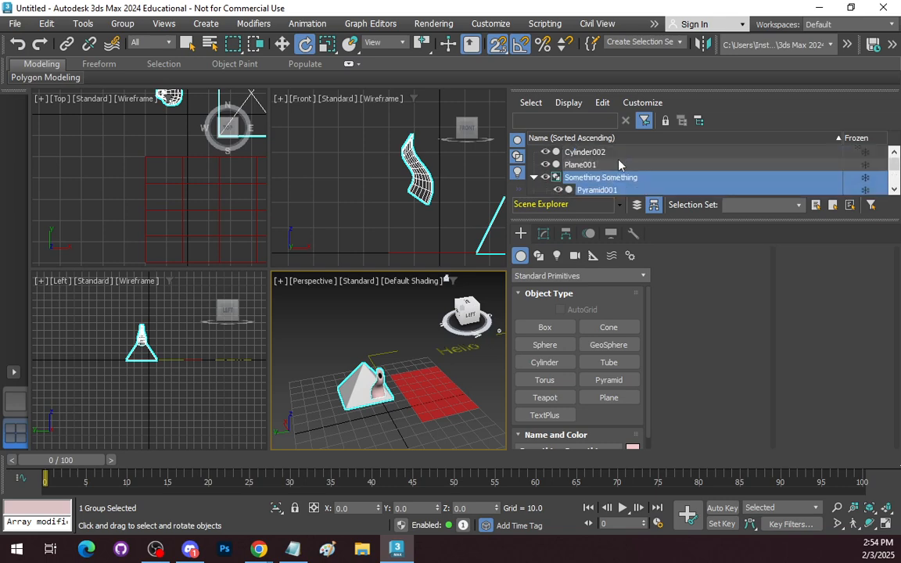
scroll(551, 157, "down", 2)
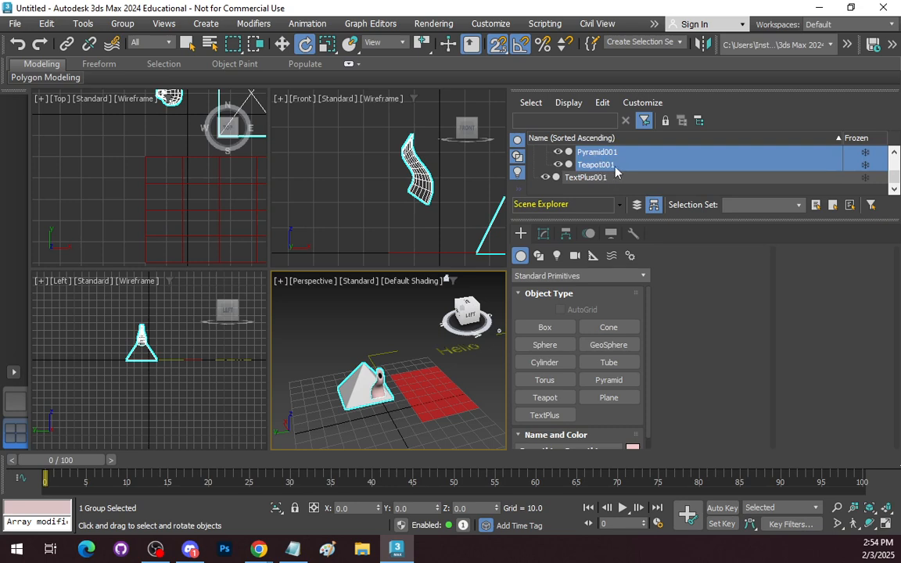
scroll(614, 168, "up", 1)
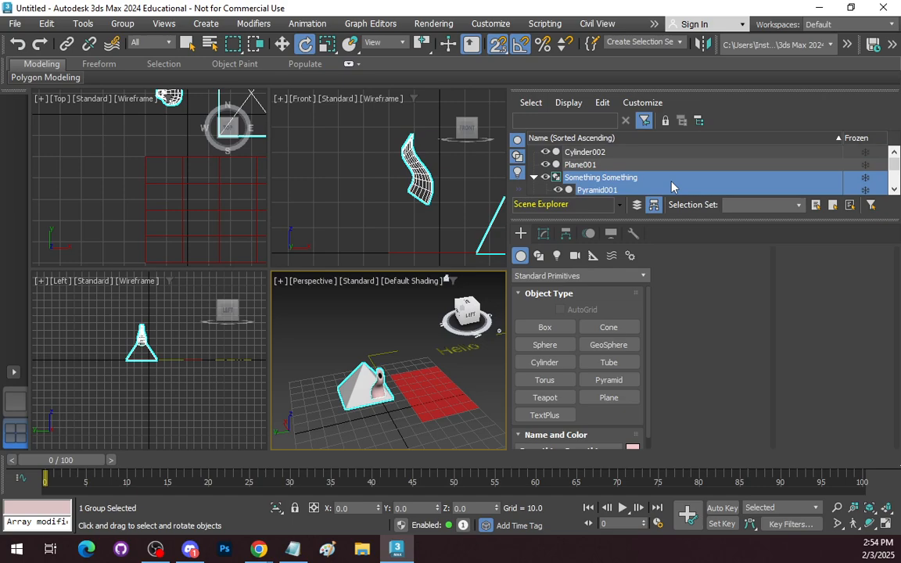
- Dock the Scene Explorer vertically beside the viewports, opposite the command panel, and widen it to show the full object names
left_click_drag(583, 95, 6, 141)
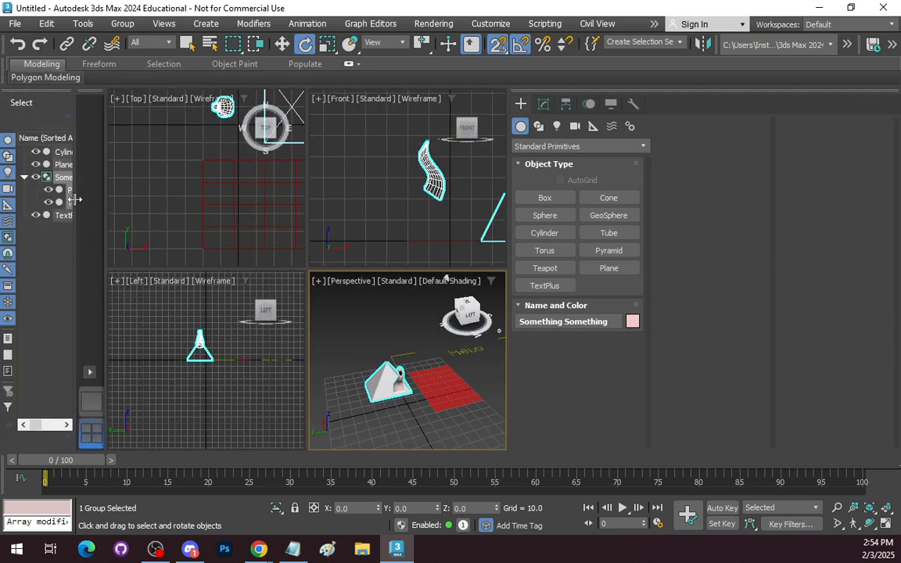
left_click_drag(72, 201, 172, 169)
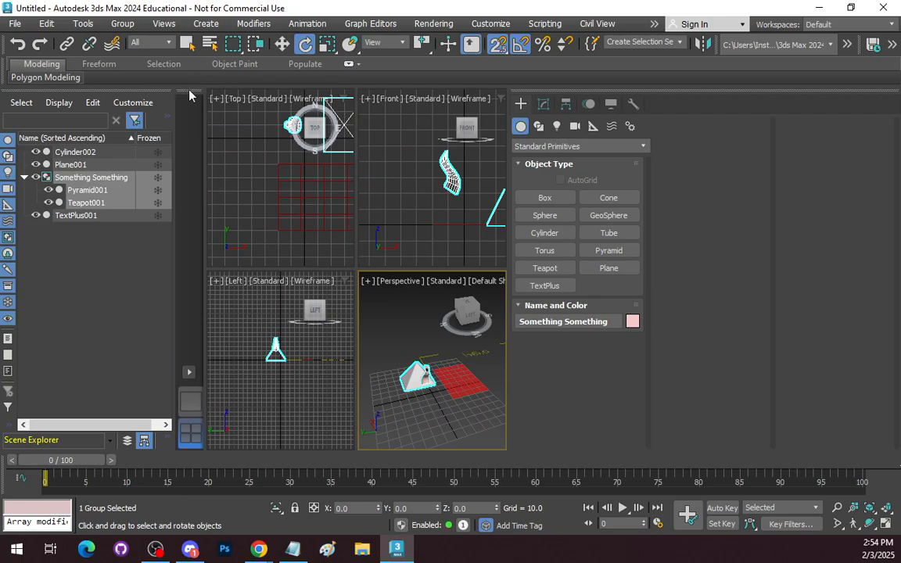
- Dock the viewport layout bar on the outer side of the Scene Explorer and widen the explorer to show the full object names
left_click_drag(190, 94, 58, 437)
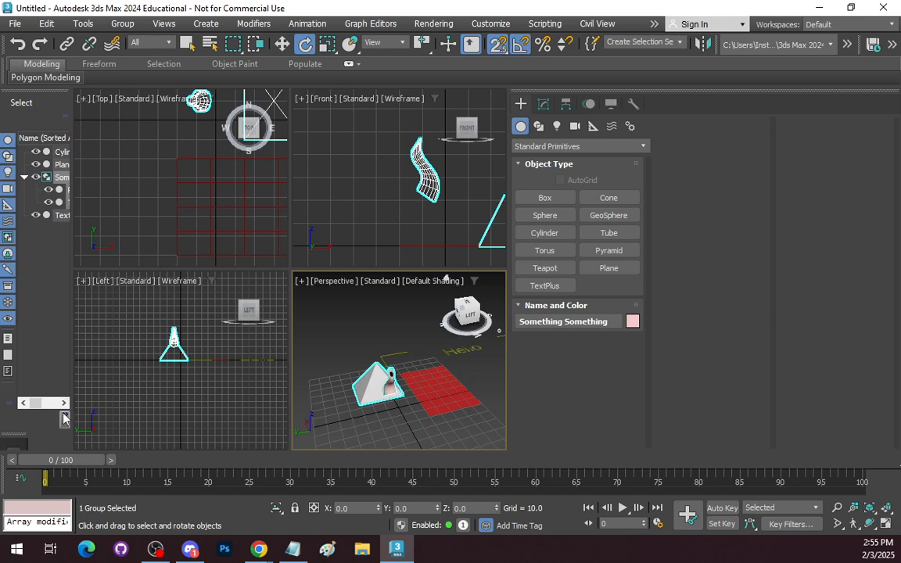
left_click(64, 417)
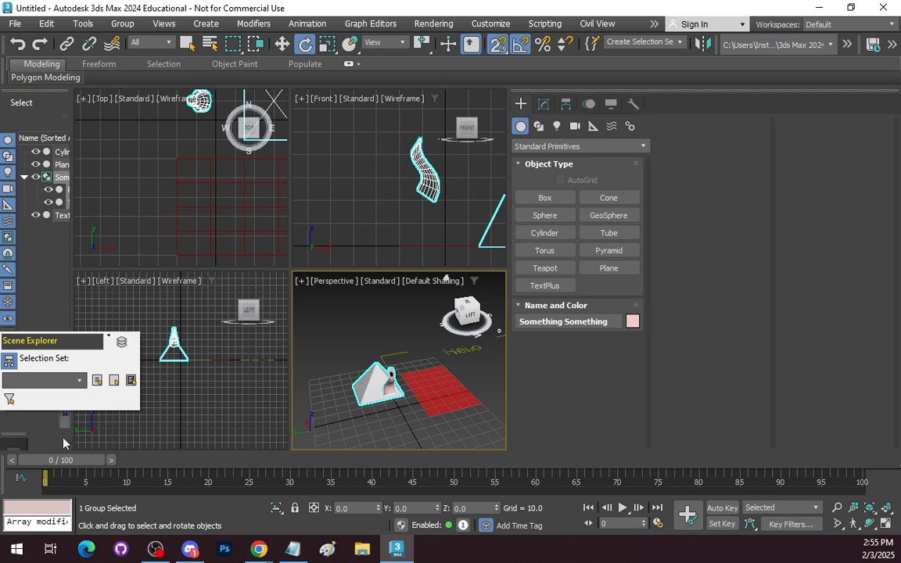
left_click_drag(16, 434, 137, 227)
left_click_drag(125, 190, 3, 110)
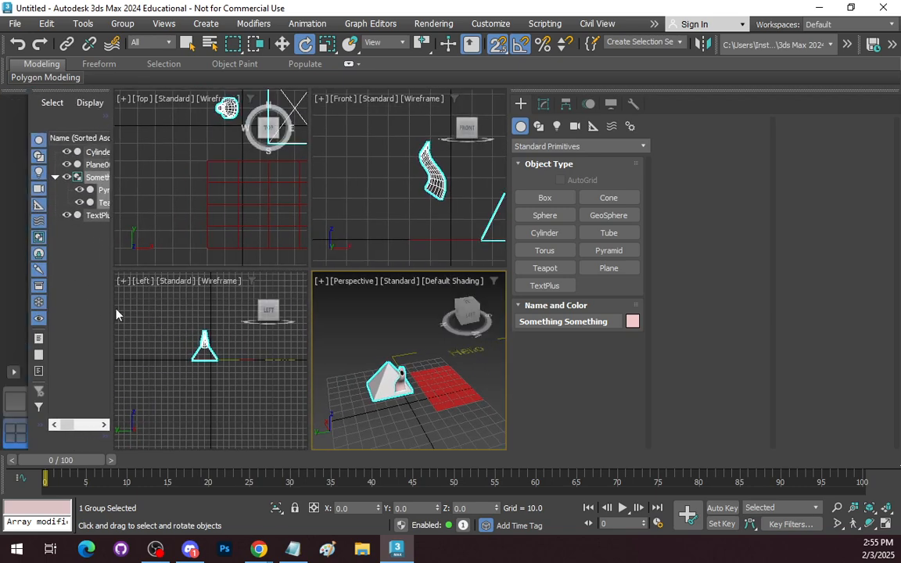
left_click_drag(114, 262, 168, 258)
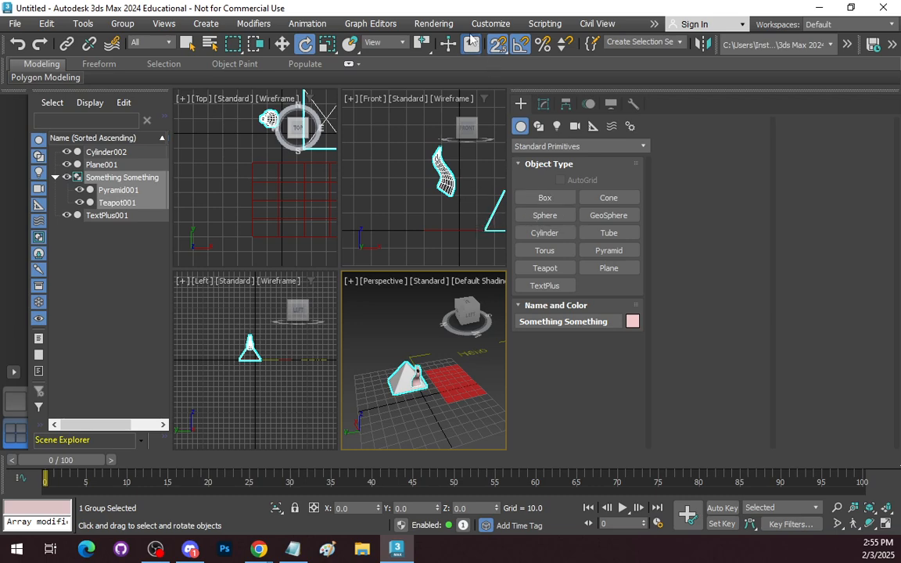
- Revert the interface to the startup UI layout, accepting the loss of the layout changes made this session
left_click(654, 25)
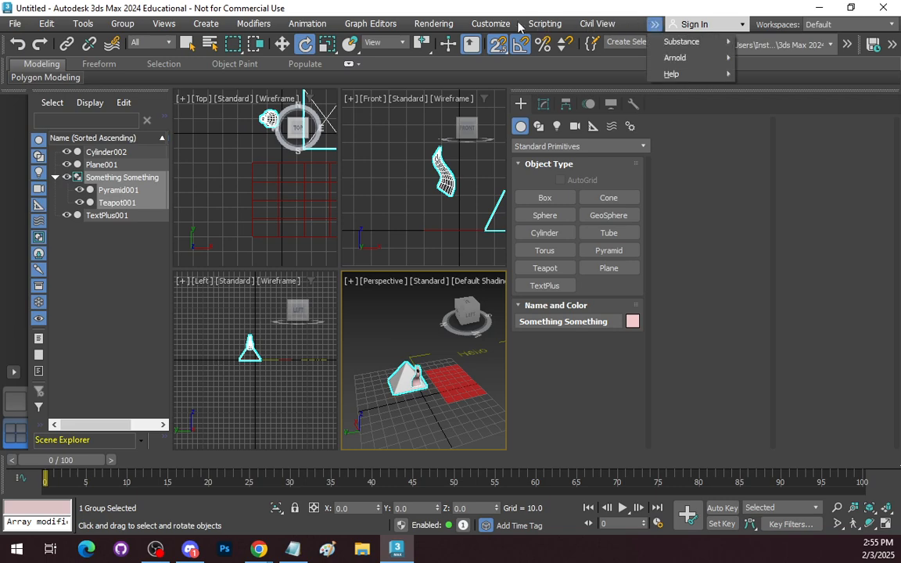
left_click(486, 25)
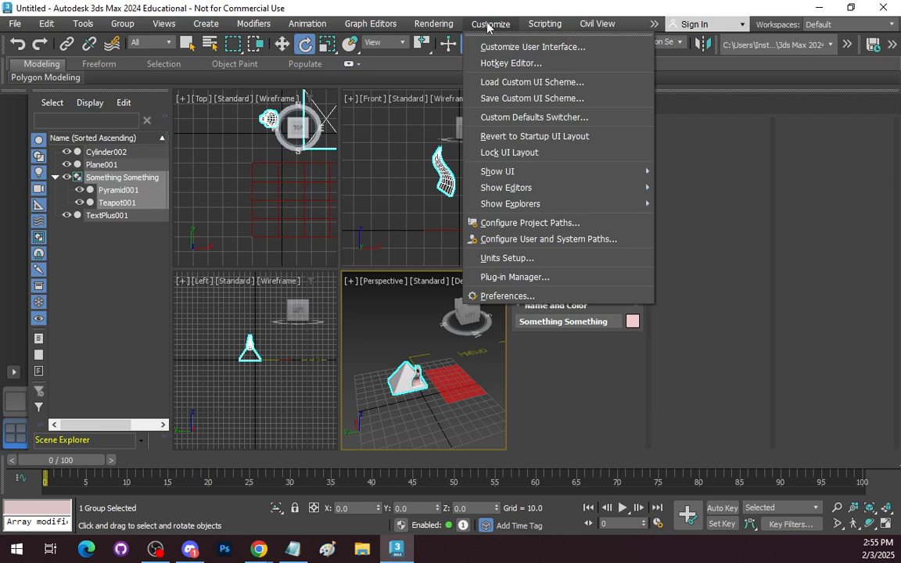
mouse_move(160, 24)
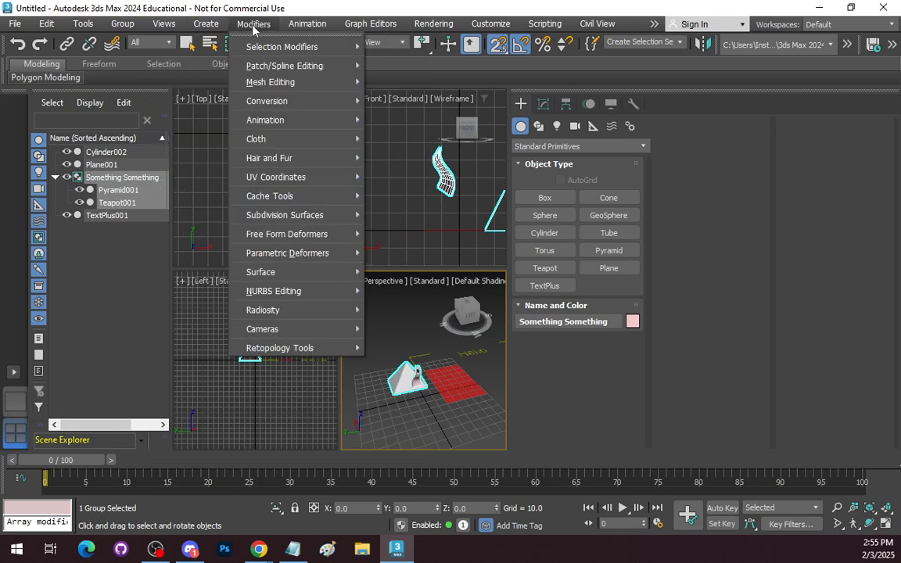
mouse_move(361, 31)
mouse_move(491, 29)
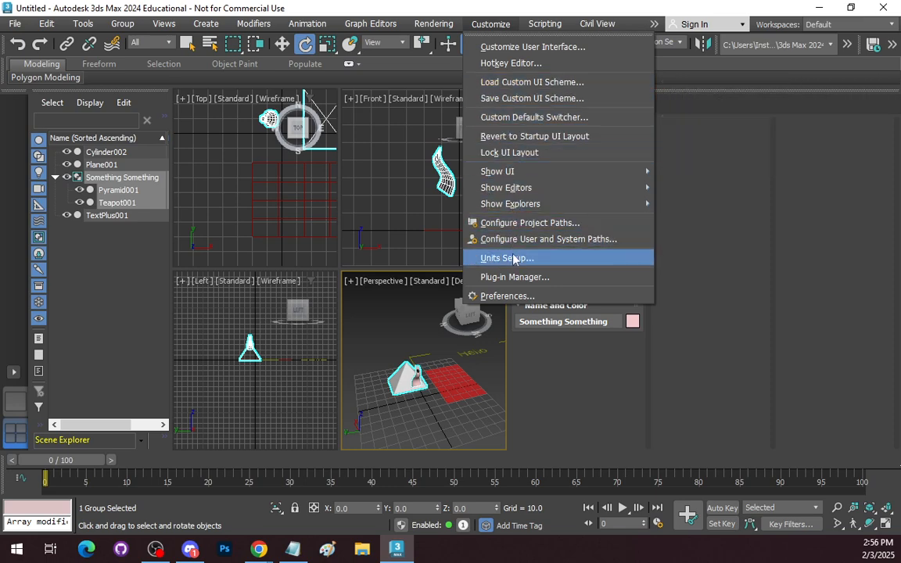
left_click(534, 138)
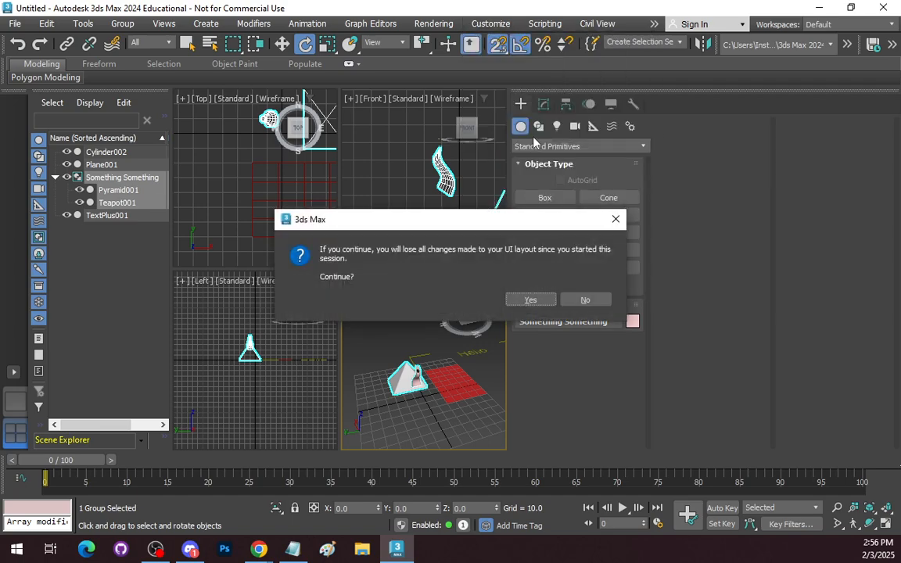
left_click(527, 298)
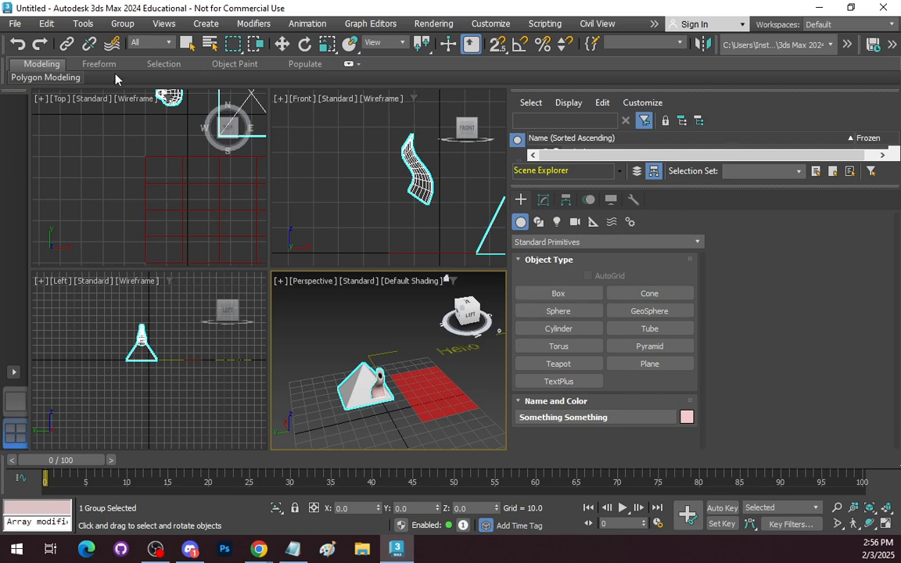
- Hide the Scene Explorer docked above the command panel
left_click(163, 23)
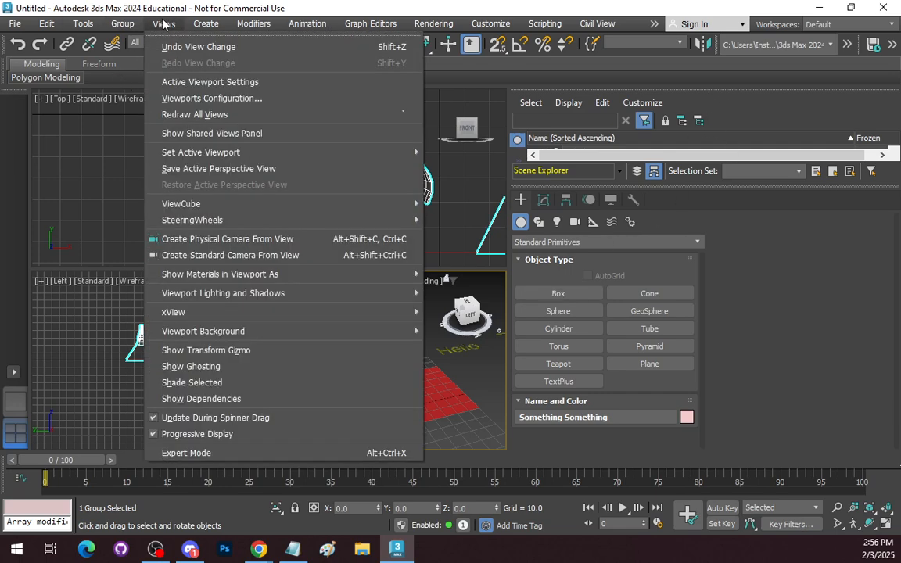
mouse_move(83, 24)
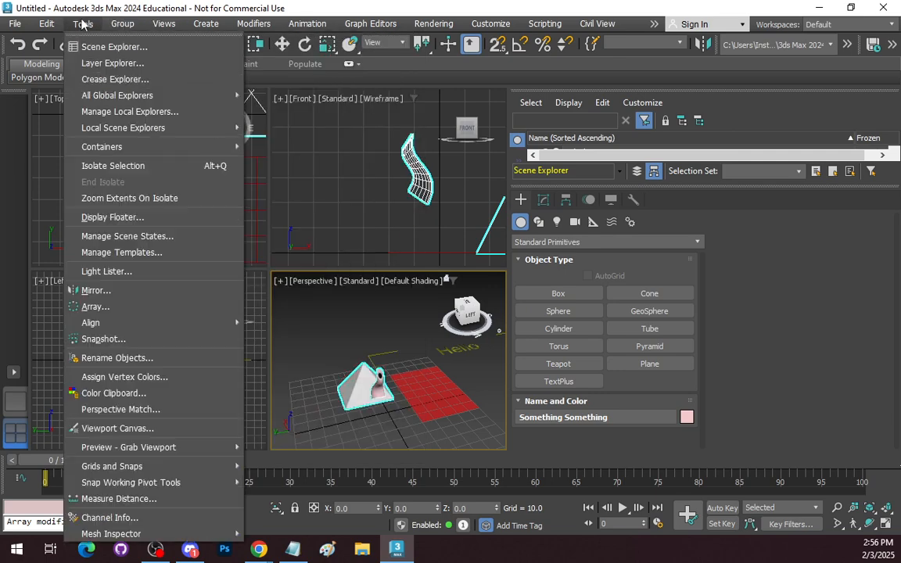
left_click(100, 49)
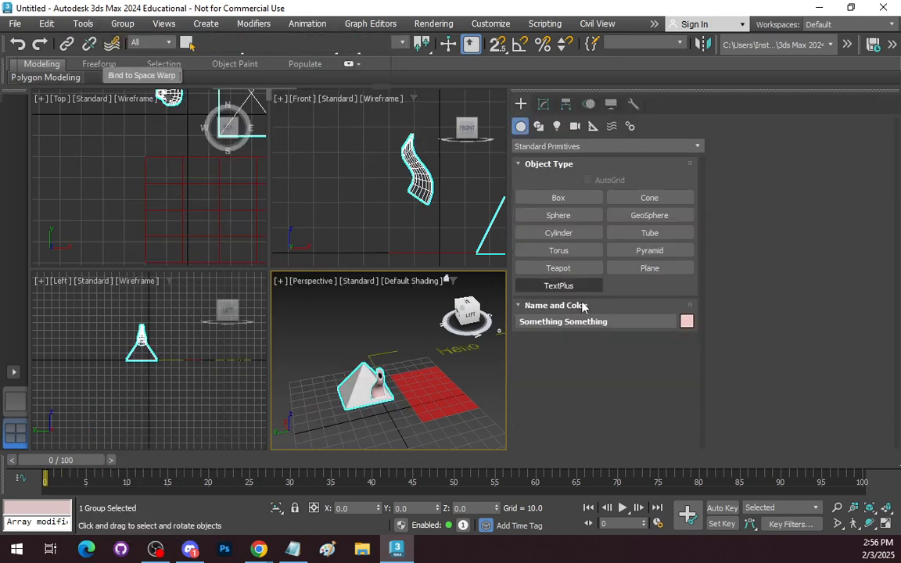